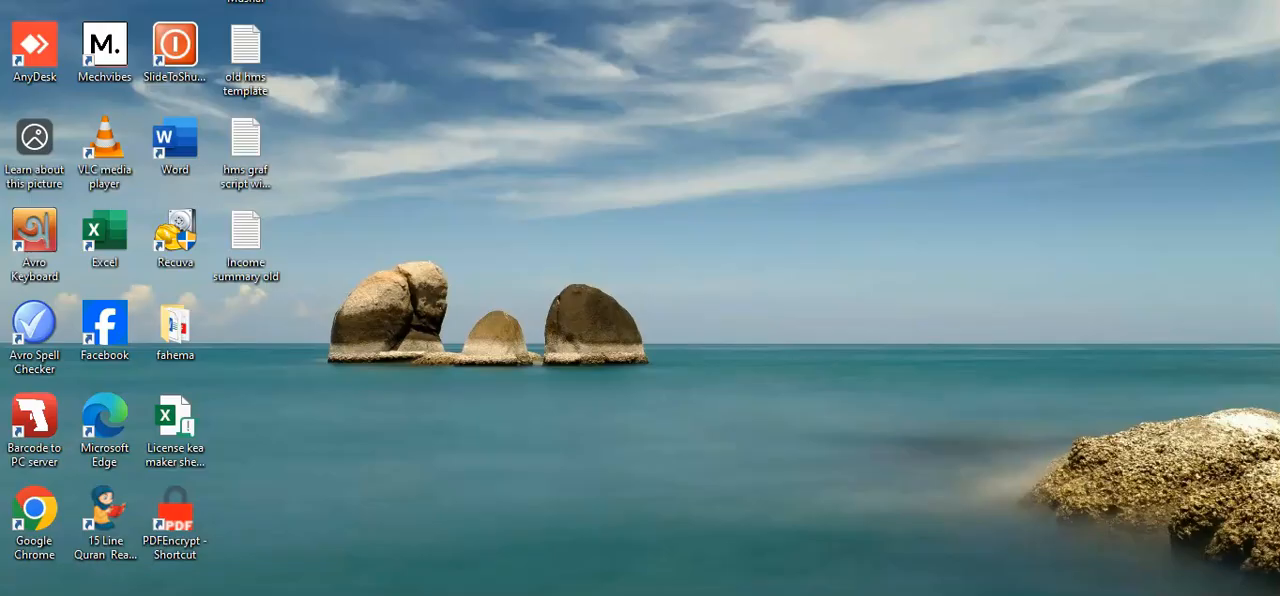
Switch to the POS member login page in the browser and open the Add New User form.
{"action": "left_click", "coordinate": [421, 149]}
{"action": "left_click", "coordinate": [664, 595]}
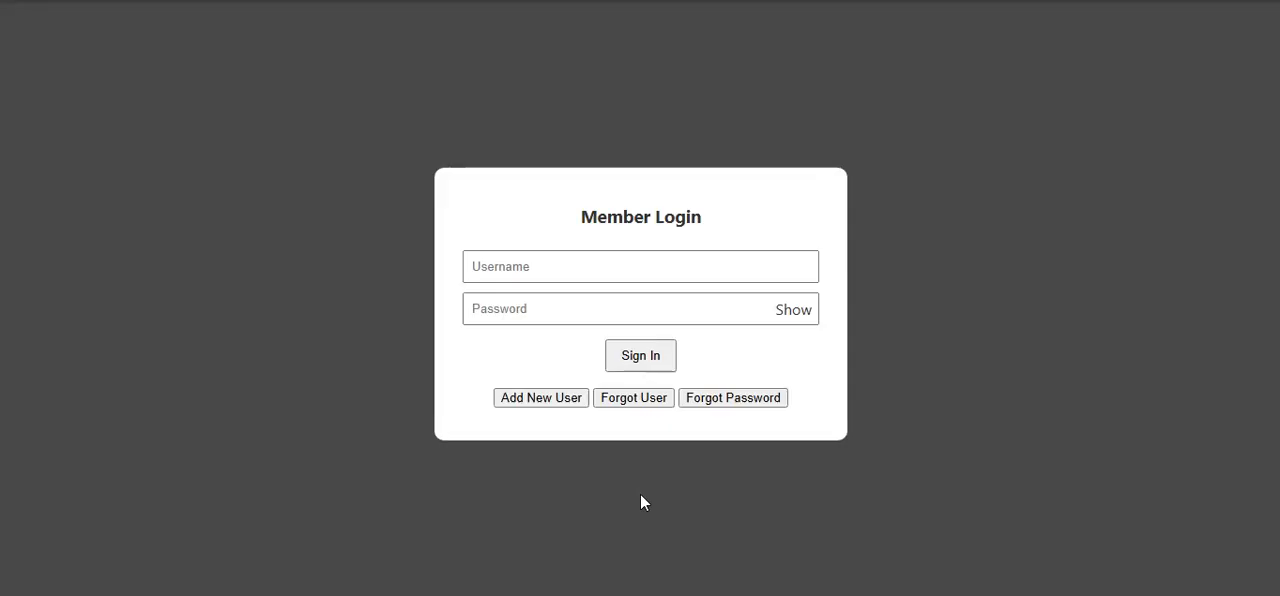
{"action": "left_click", "coordinate": [538, 397]}
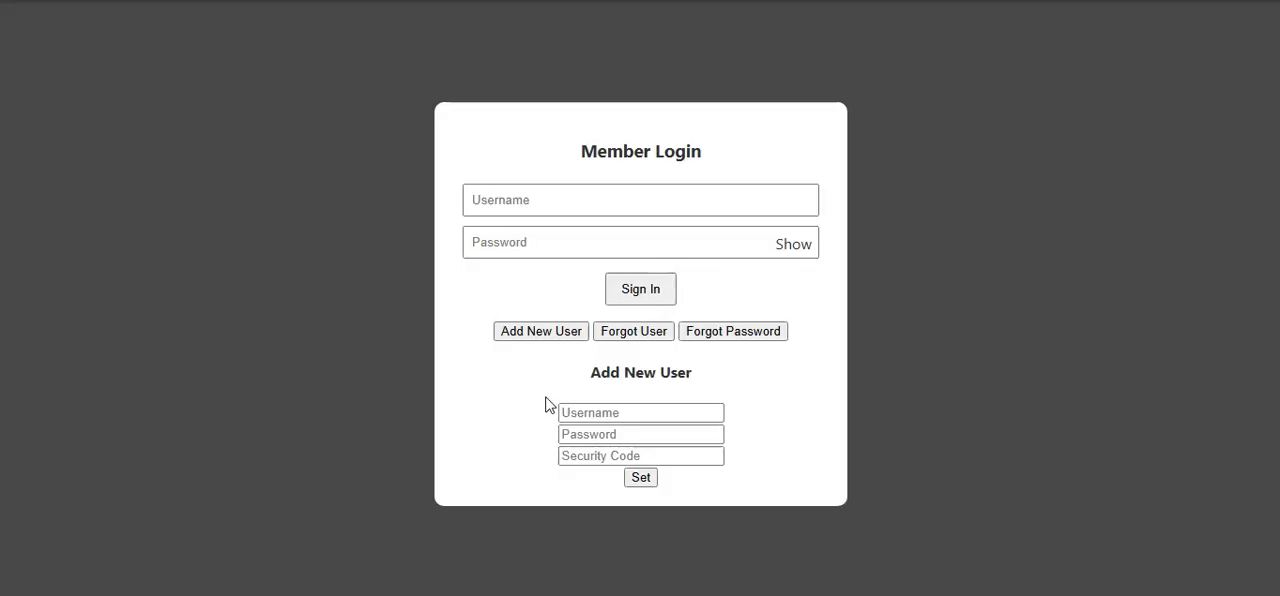
{"action": "left_click", "coordinate": [570, 415]}
Sign in to the POS software with the saved username fgcl and the account password.
{"action": "left_click", "coordinate": [526, 208]}
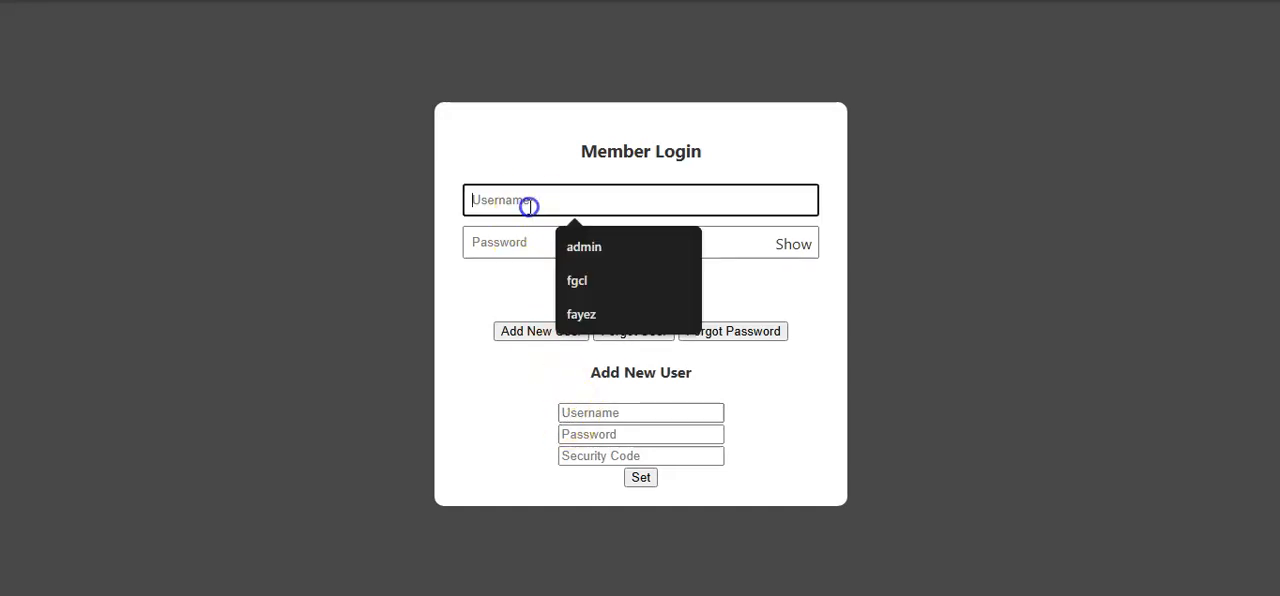
{"action": "left_click", "coordinate": [580, 281]}
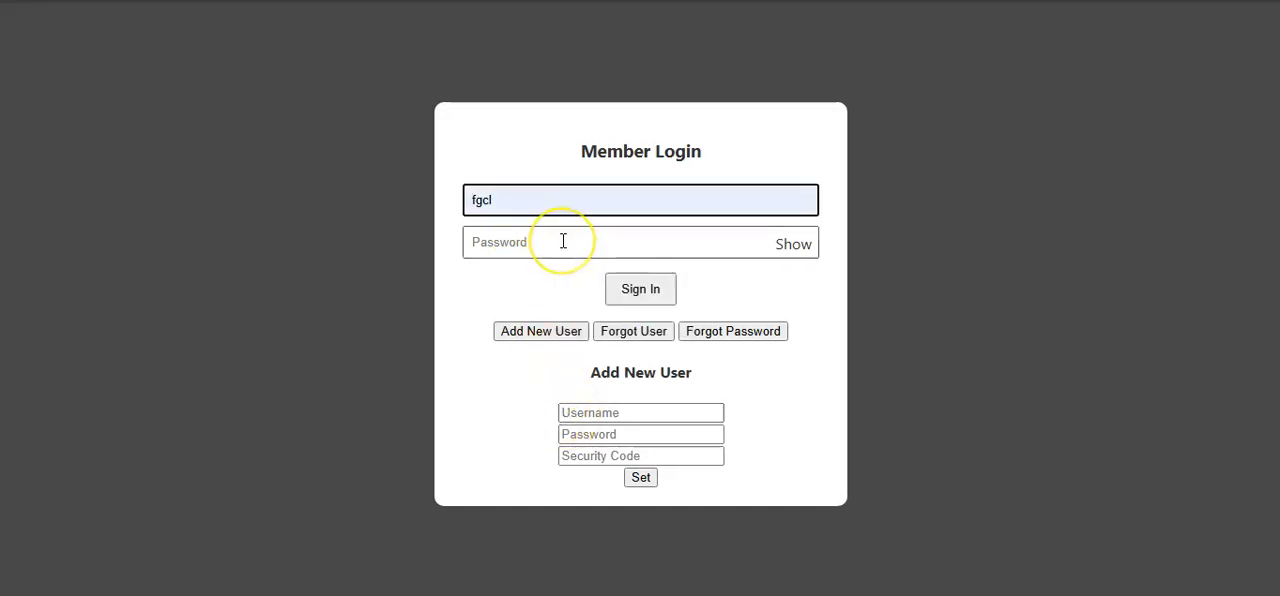
{"action": "left_click", "coordinate": [563, 241]}
{"action": "type", "text": "123456"}
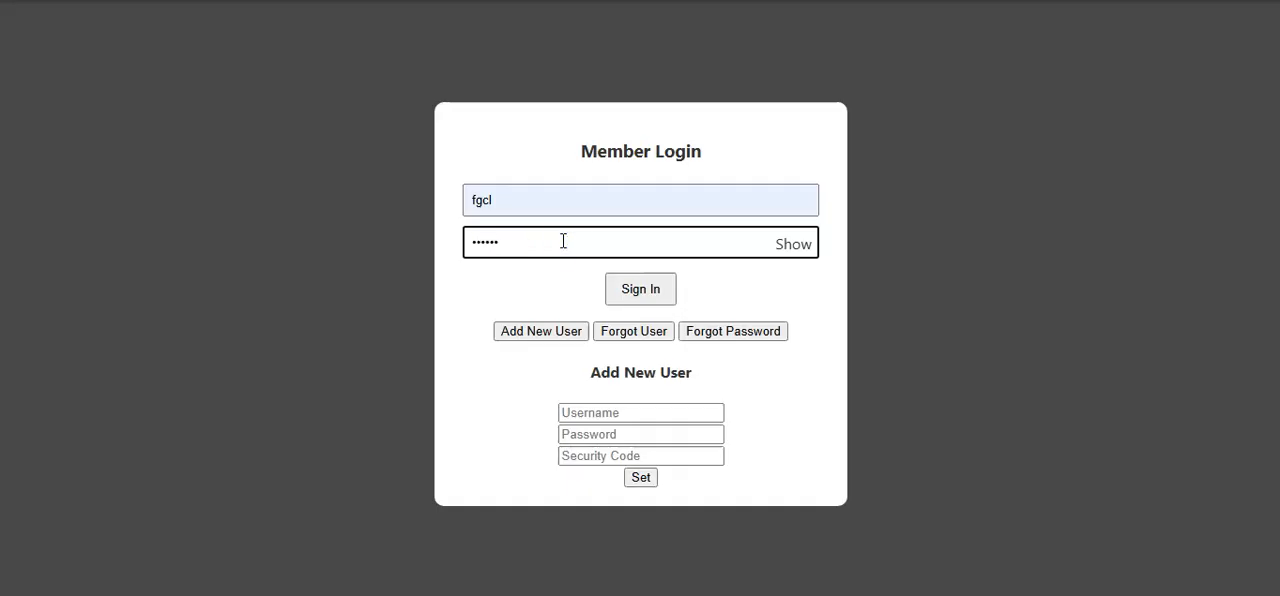
{"action": "key", "text": "Return"}
{"action": "left_click", "coordinate": [430, 285]}
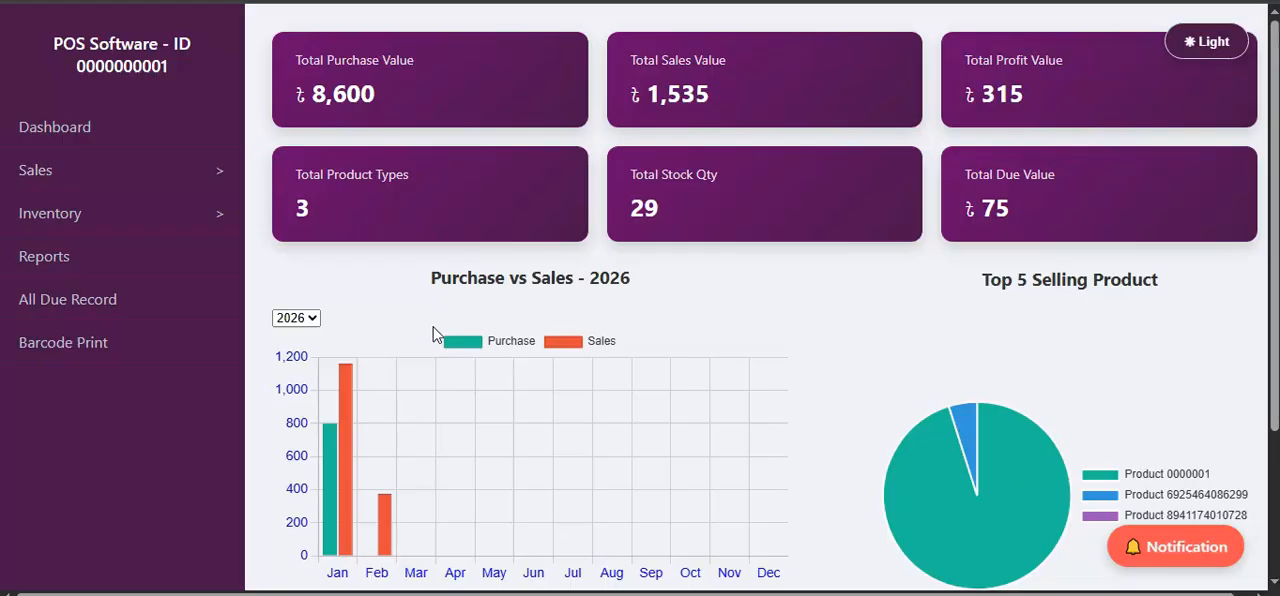
Open the inventory Purchase page and log in as admin by entering the admin password.
{"action": "mouse_move", "coordinate": [980, 448]}
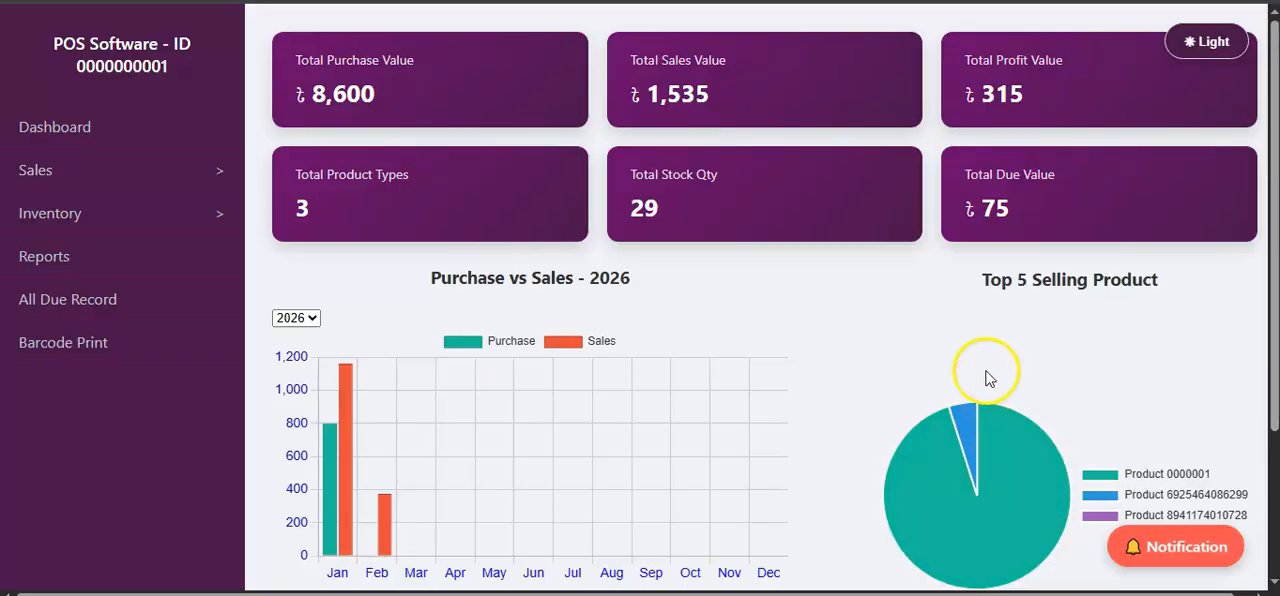
{"action": "left_click", "coordinate": [112, 220]}
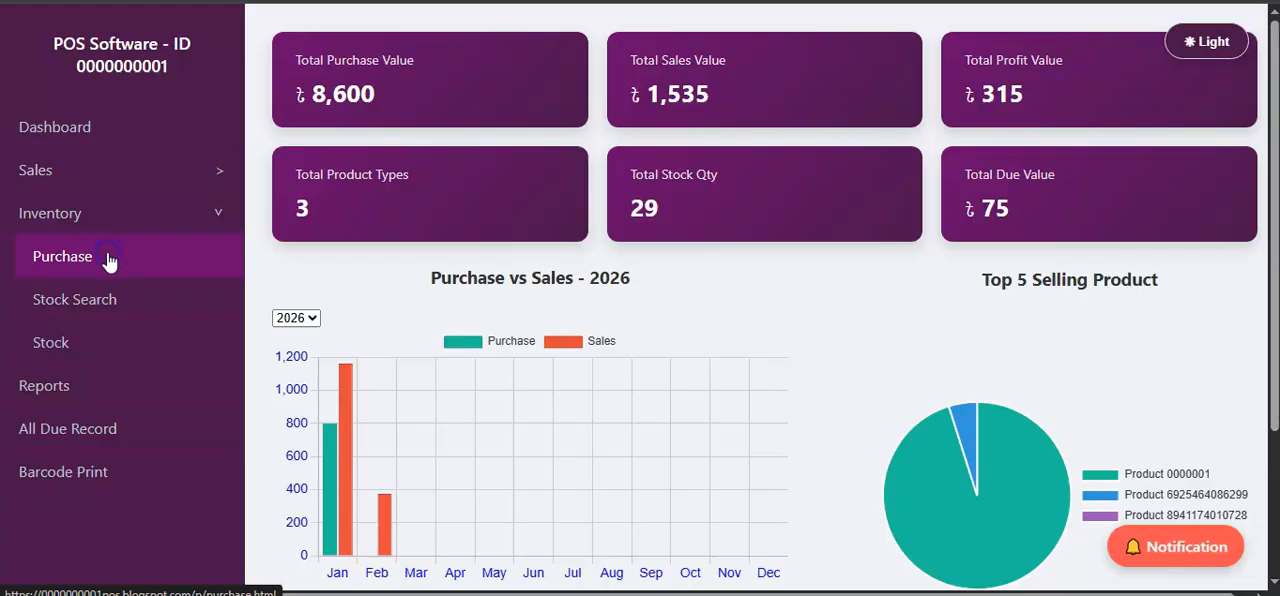
{"action": "left_click", "coordinate": [62, 256]}
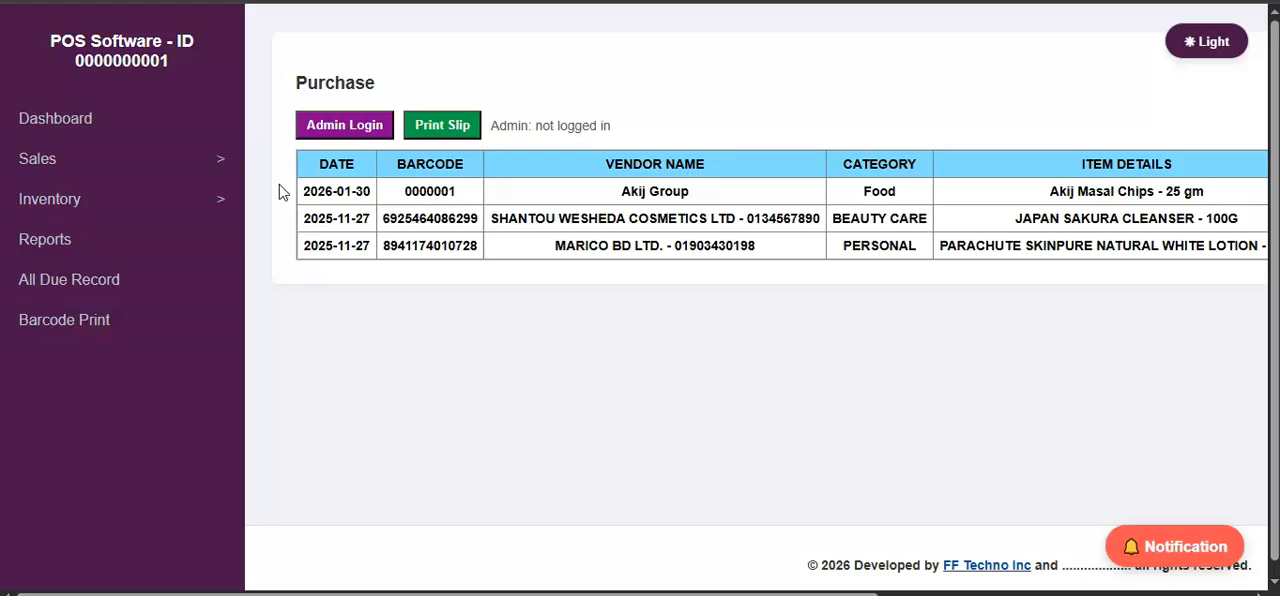
{"action": "left_click", "coordinate": [352, 124]}
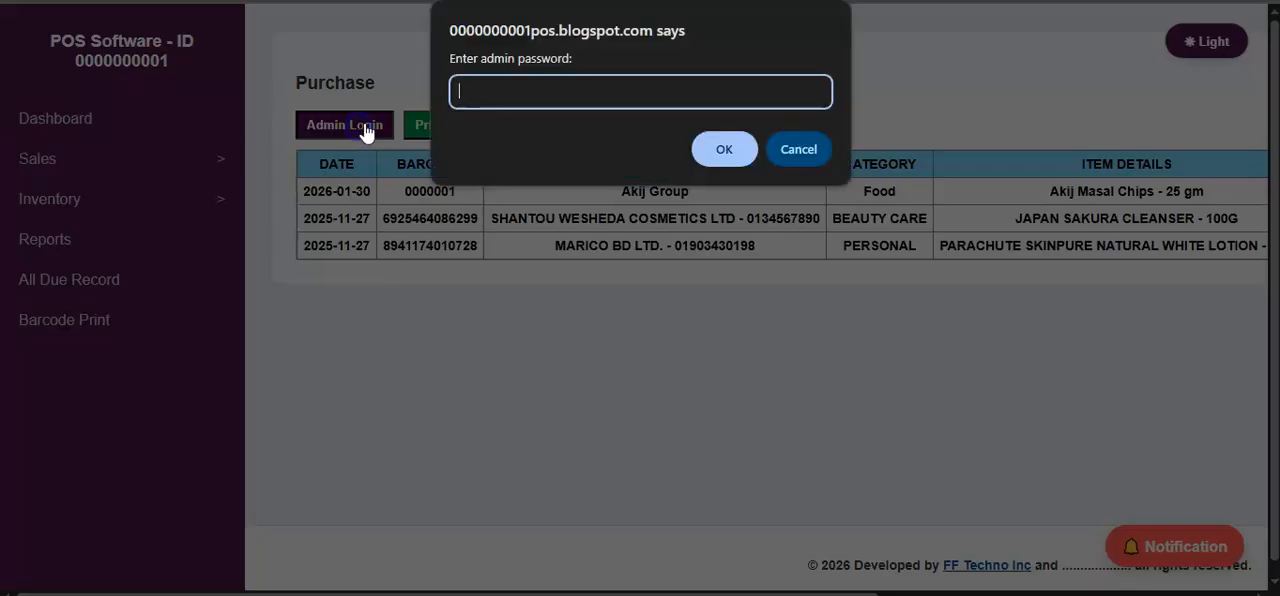
{"action": "left_click", "coordinate": [536, 103]}
{"action": "type", "text": "1234"}
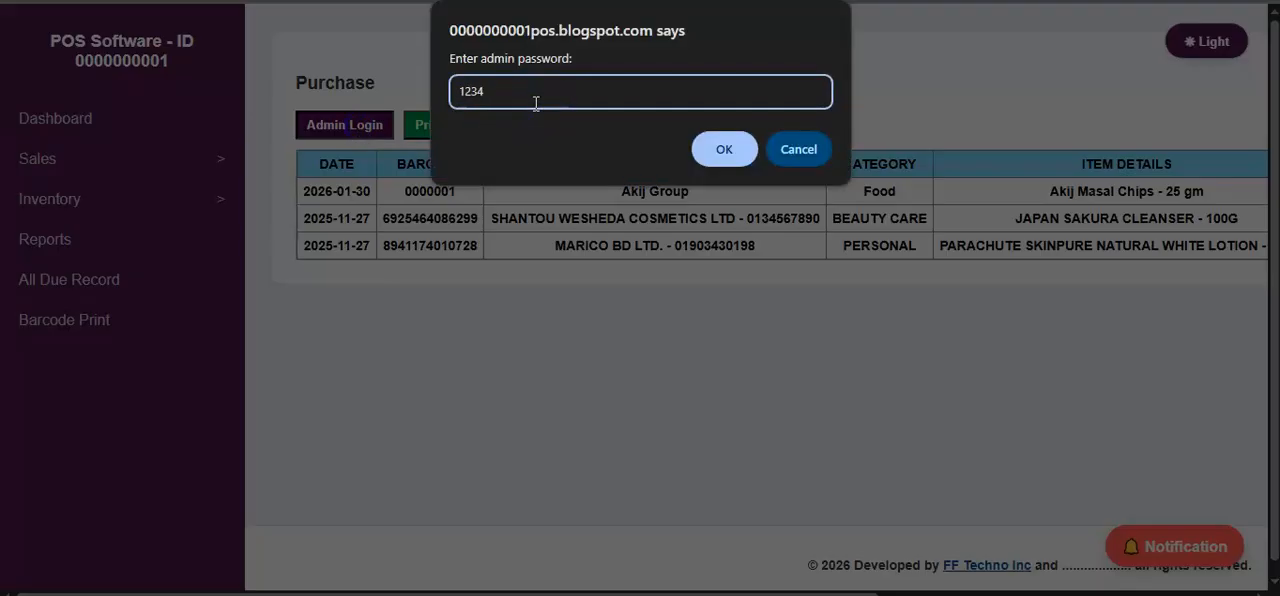
{"action": "key", "text": "Return"}
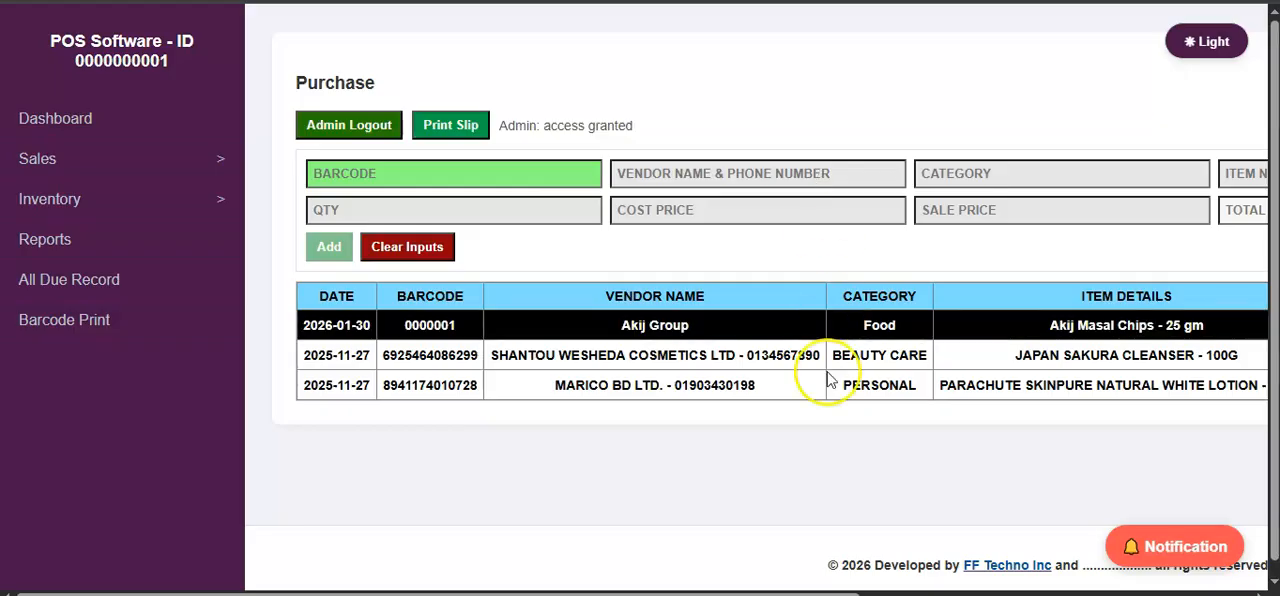
Enter barcode 0000002 in the purchase form and view the vendor and category suggestions.
{"action": "left_click_drag", "start_coordinate": [705, 590], "coordinate": [803, 591]}
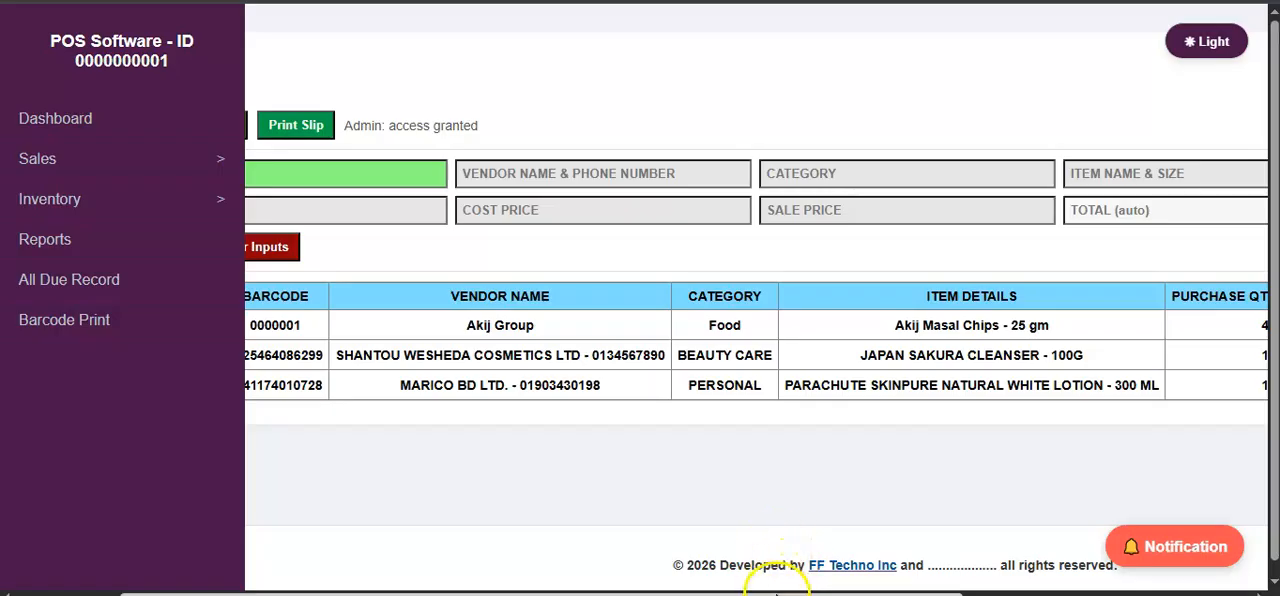
{"action": "left_click_drag", "start_coordinate": [776, 592], "coordinate": [574, 590]}
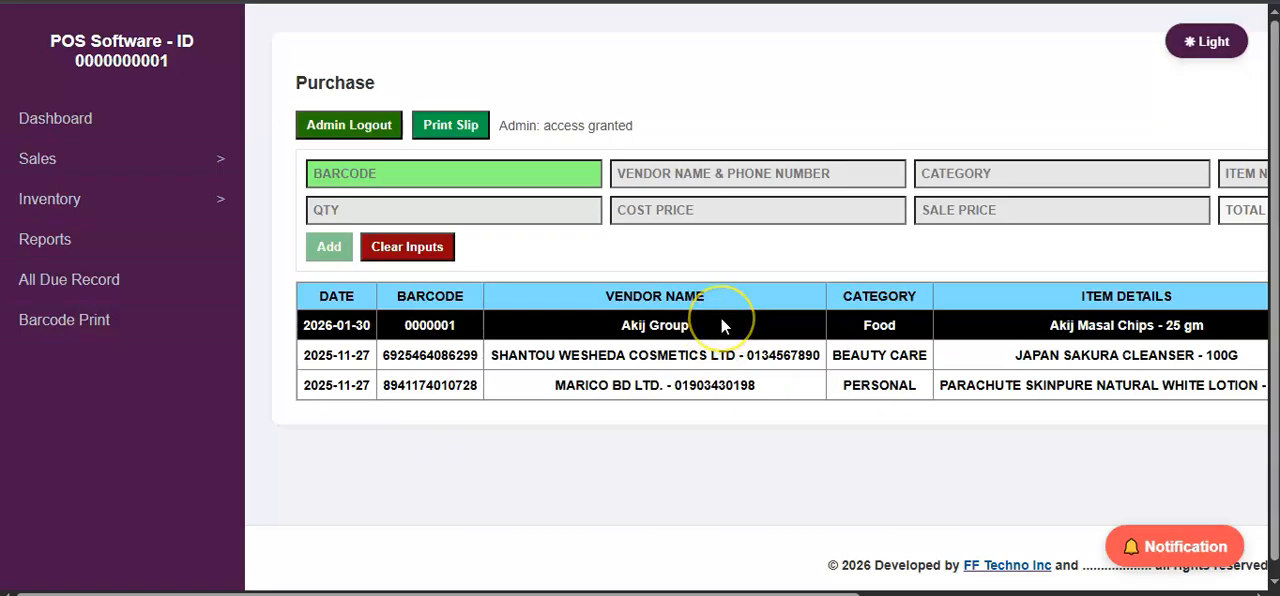
{"action": "left_click", "coordinate": [636, 174]}
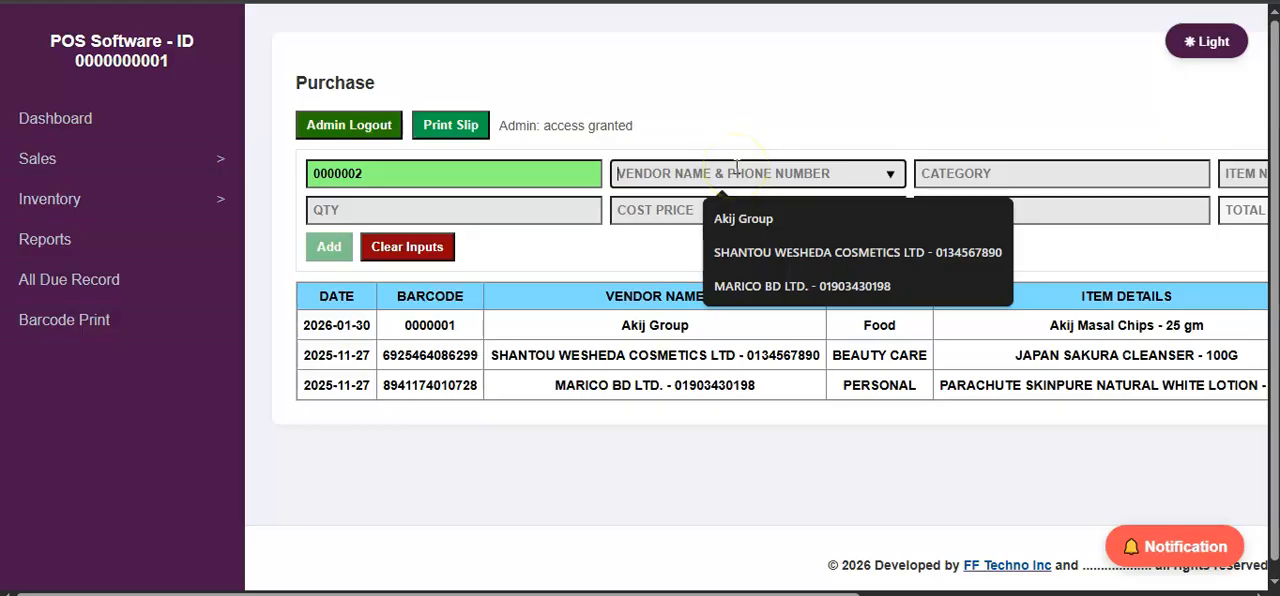
{"action": "left_click", "coordinate": [1030, 171]}
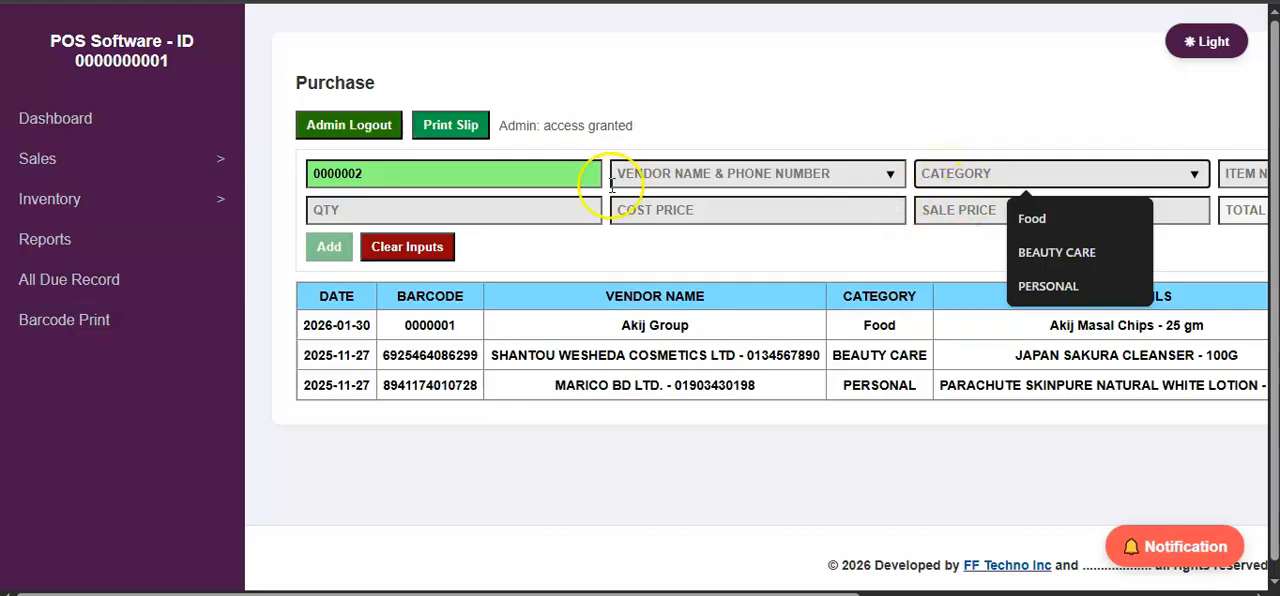
Change the purchase form's barcode to 0000001, load the Akij Group item's details and set its quantity to 20.
{"action": "left_click", "coordinate": [565, 173]}
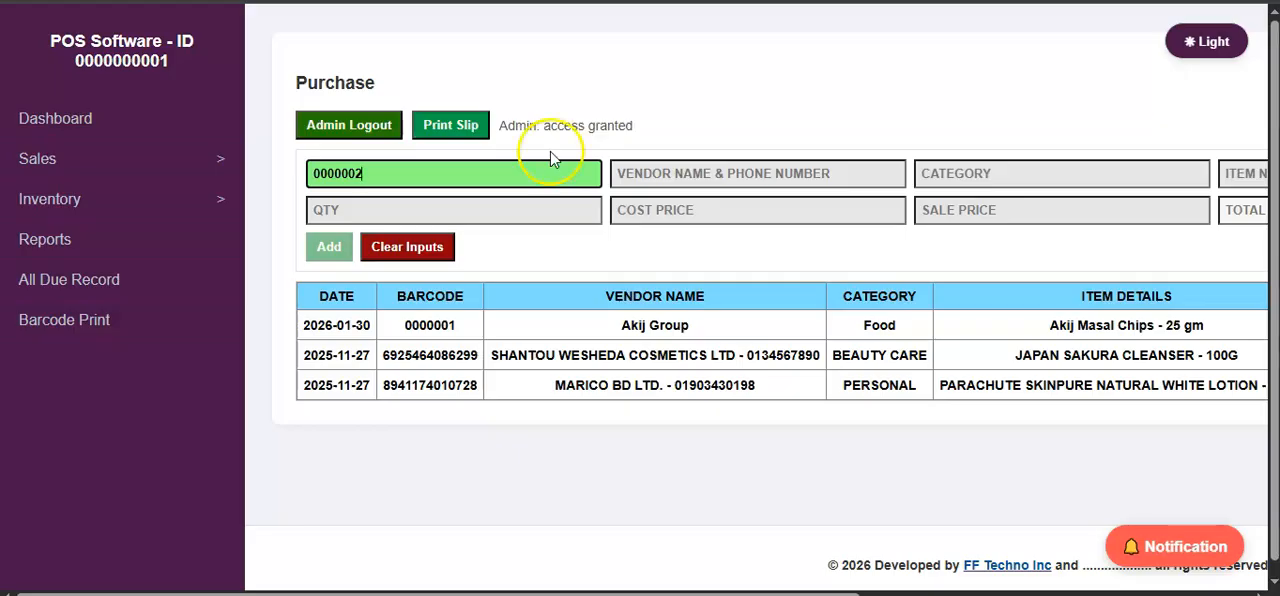
{"action": "left_click", "coordinate": [502, 174]}
{"action": "key", "text": "BackSpace"}
{"action": "type", "text": "1"}
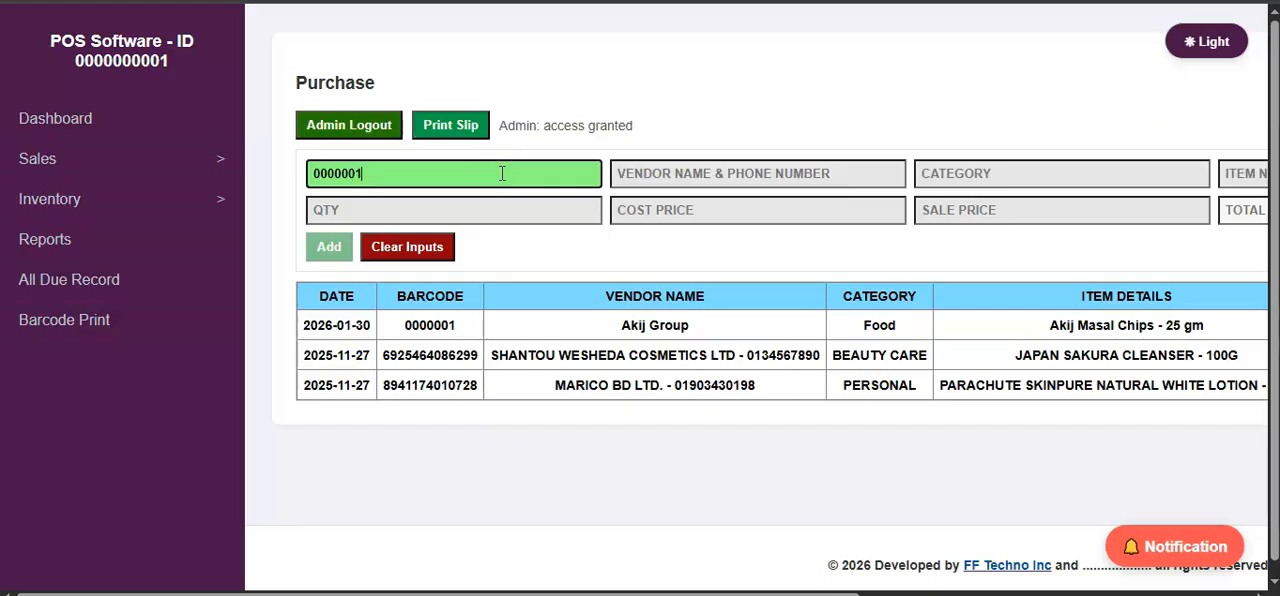
{"action": "left_click", "coordinate": [643, 174]}
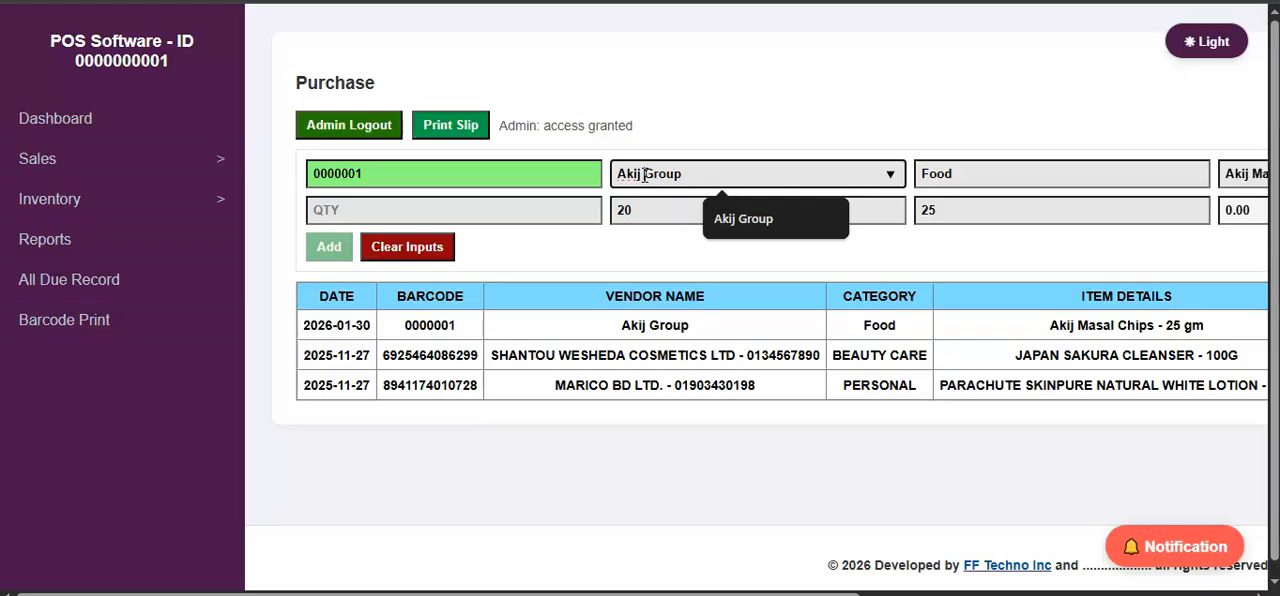
{"action": "left_click", "coordinate": [455, 212]}
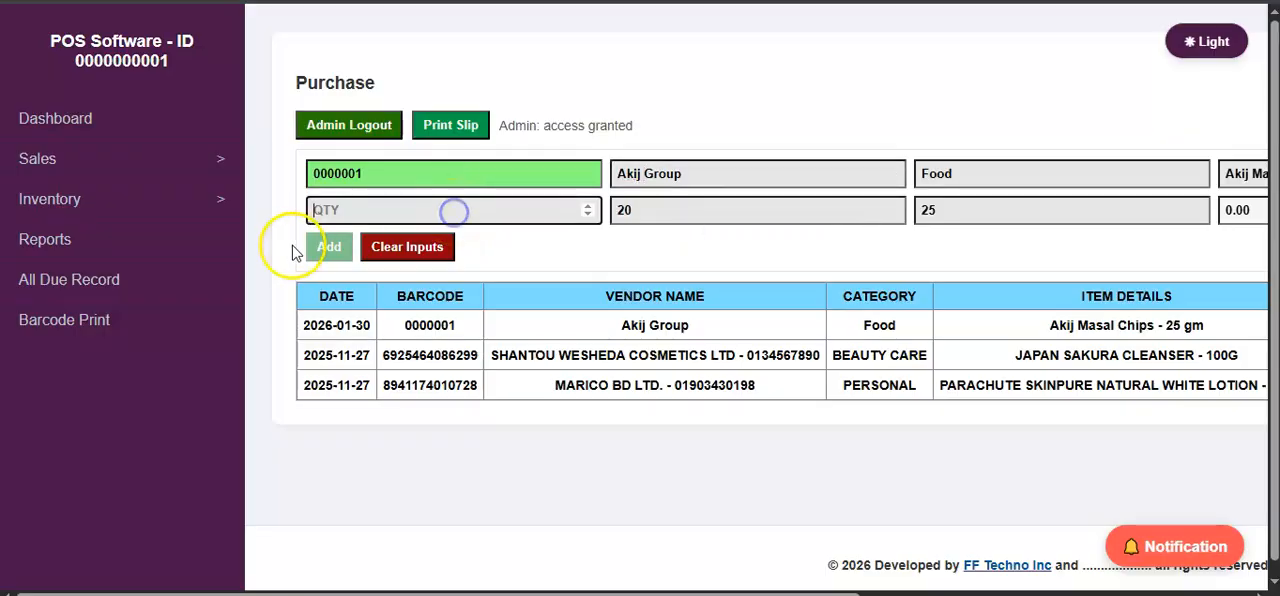
{"action": "type", "text": "20"}
{"action": "left_click", "coordinate": [332, 252]}
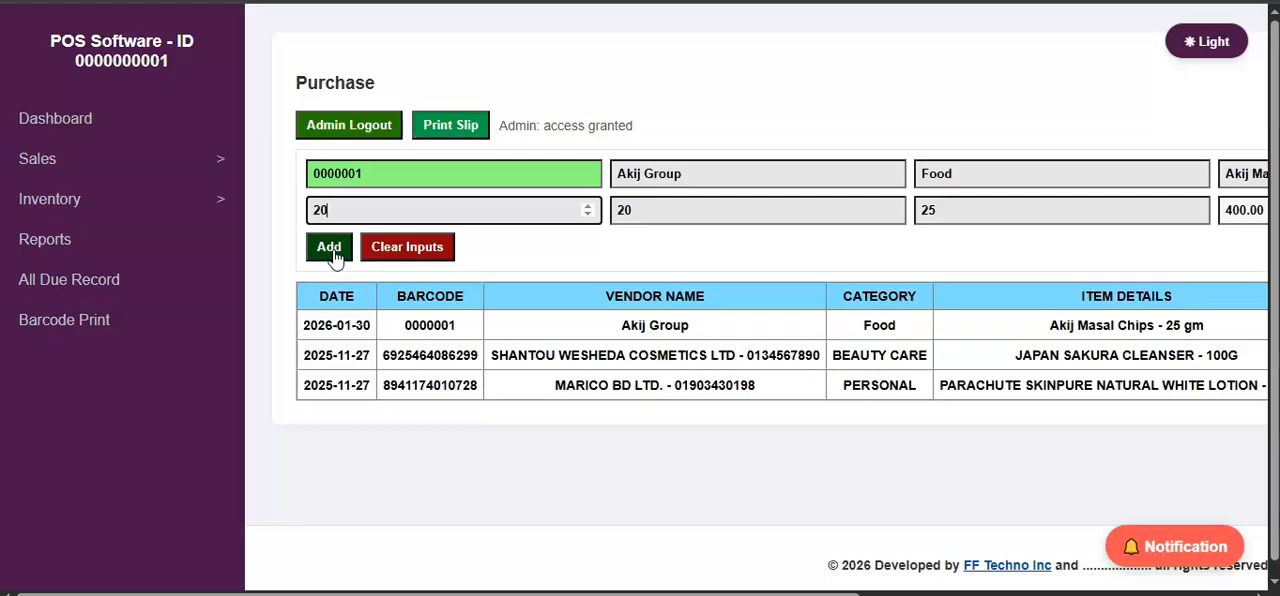
Clear the purchase form's inputs and log out of the admin session.
{"action": "left_click", "coordinate": [403, 251]}
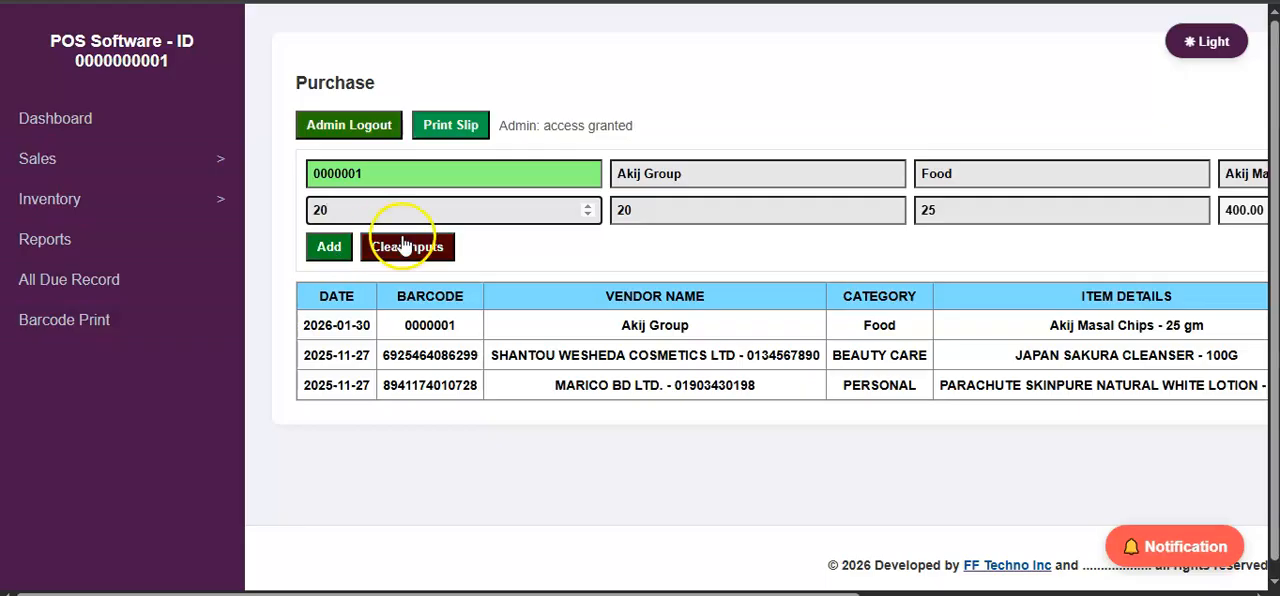
{"action": "left_click", "coordinate": [405, 258]}
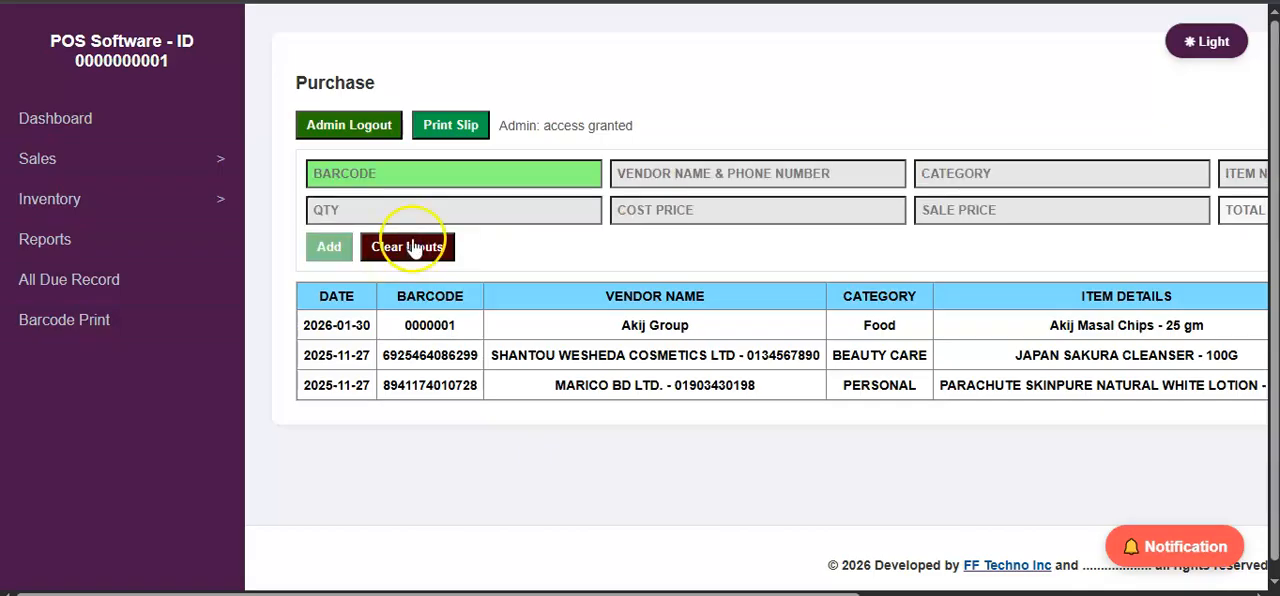
{"action": "left_click", "coordinate": [345, 125]}
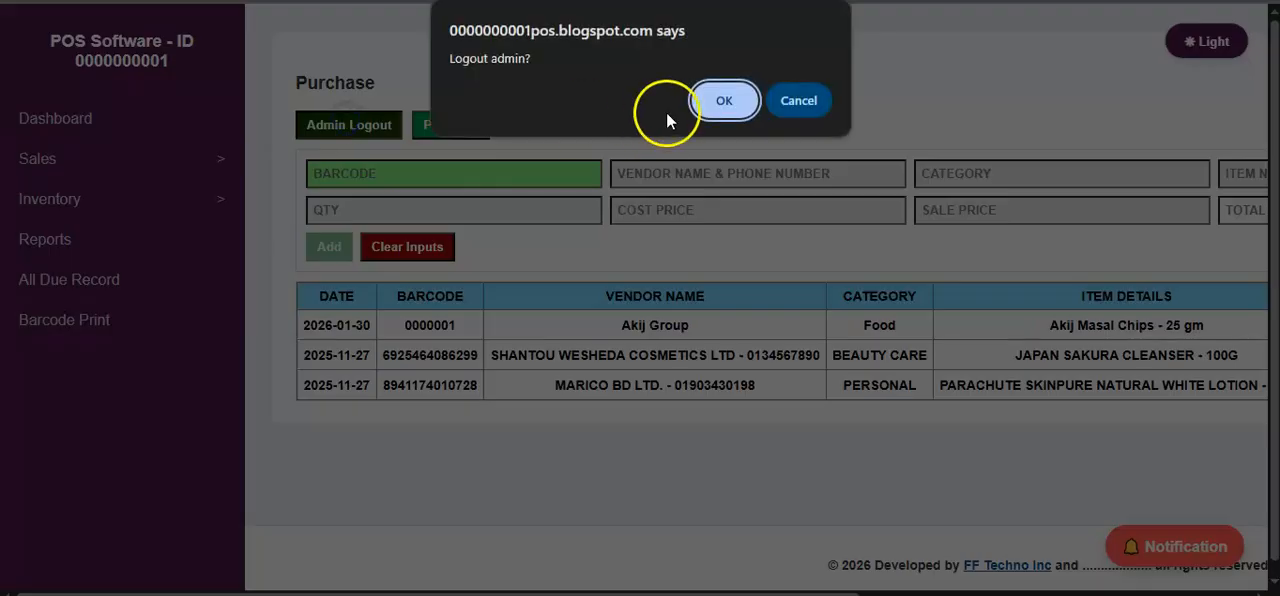
{"action": "left_click", "coordinate": [720, 95]}
Open the purchase slip printing options and set the slip date to 01/30/2026.
{"action": "left_click", "coordinate": [441, 127]}
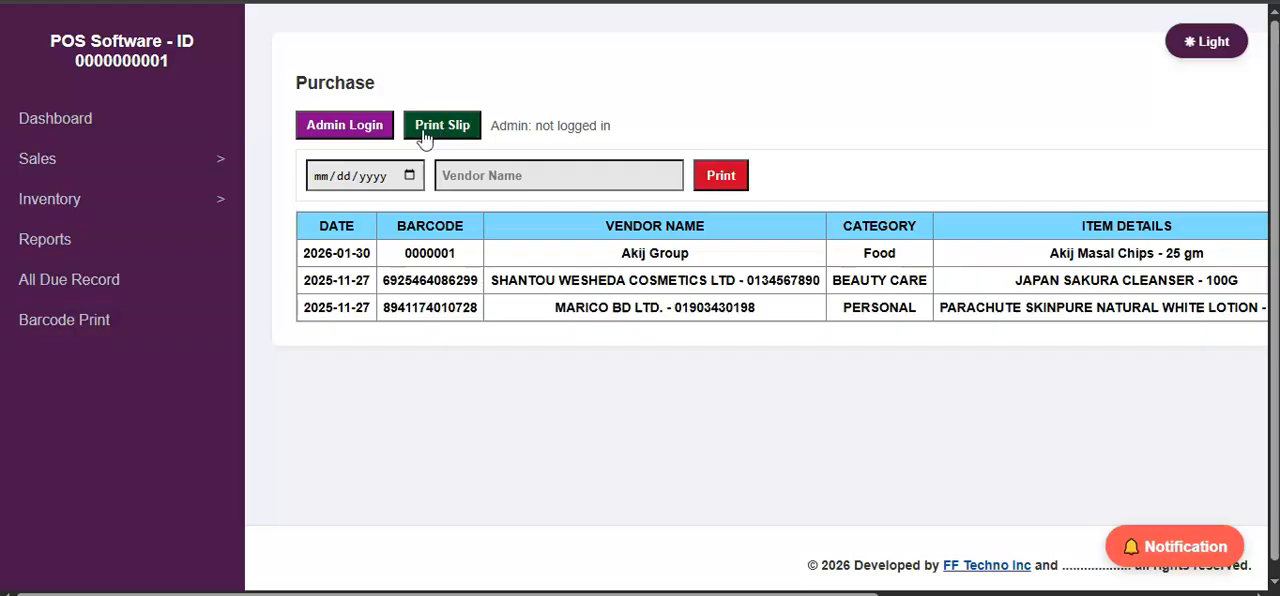
{"action": "left_click", "coordinate": [409, 178]}
{"action": "left_click", "coordinate": [411, 175]}
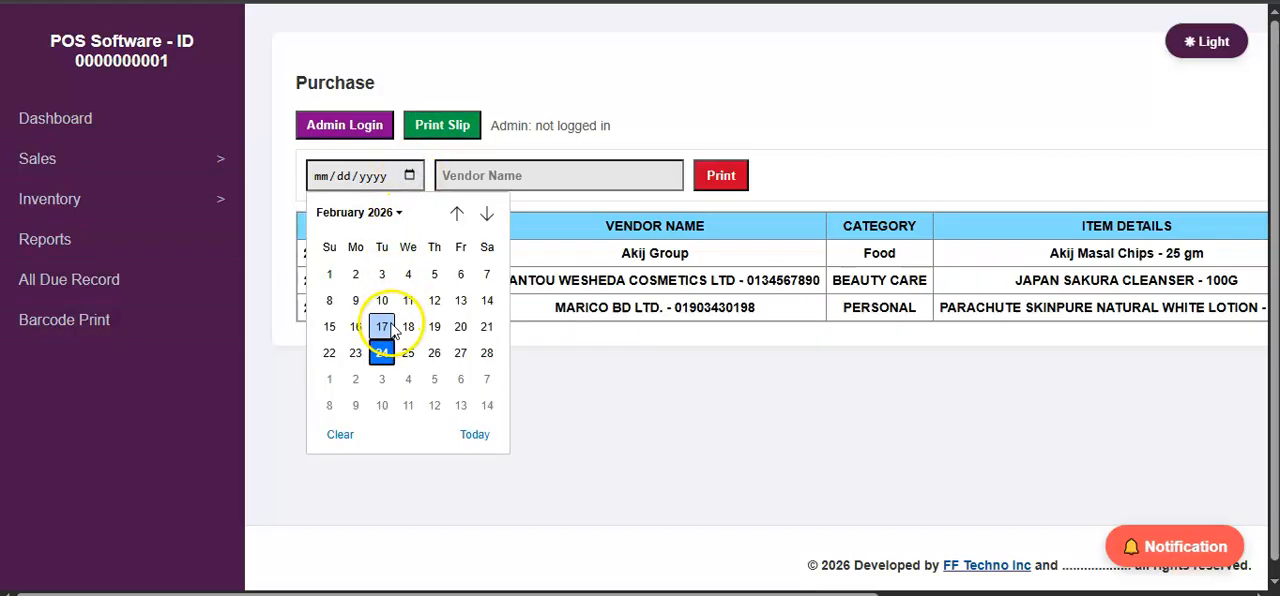
{"action": "left_click", "coordinate": [459, 225]}
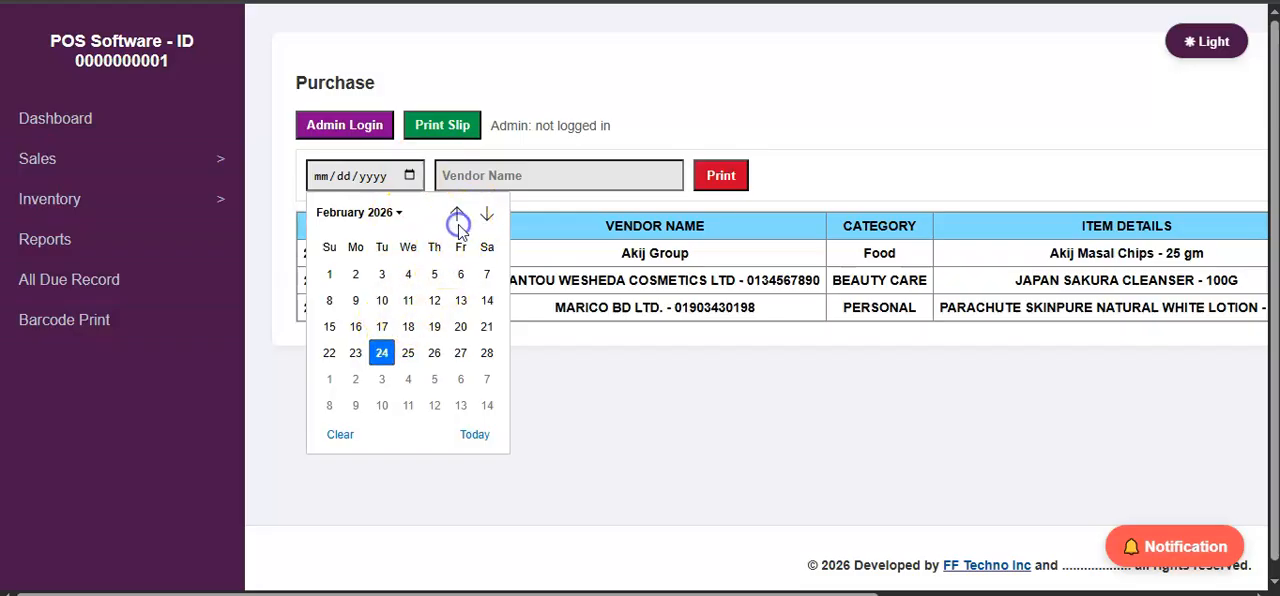
{"action": "left_click", "coordinate": [457, 217]}
{"action": "left_click", "coordinate": [462, 377]}
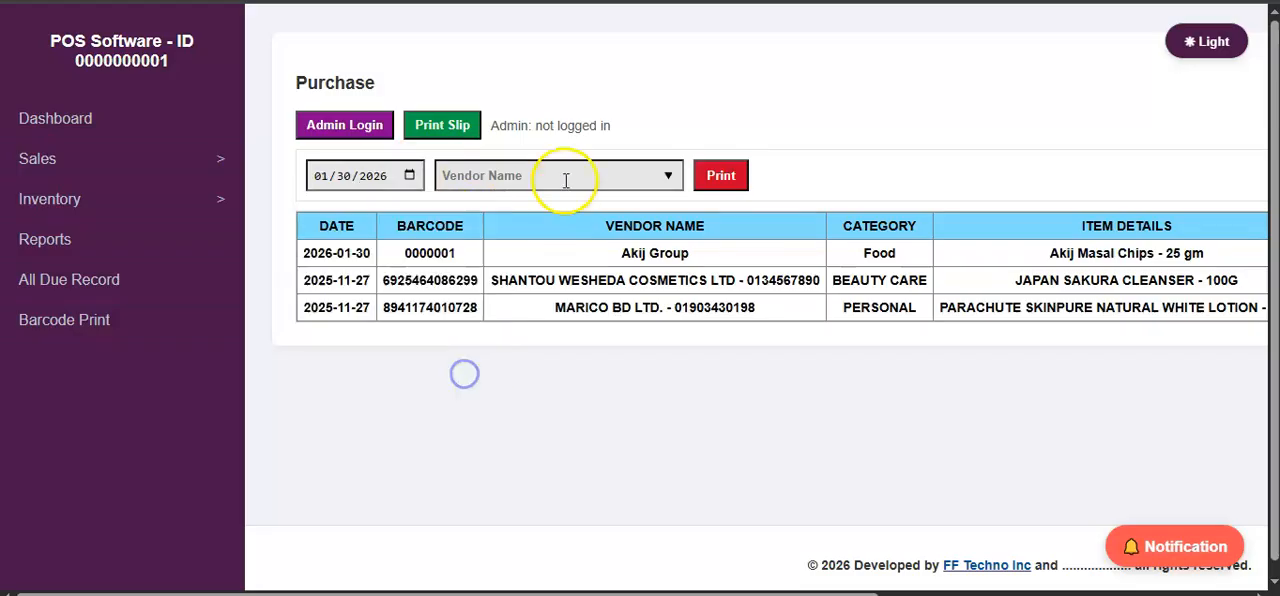
Choose Akij Group as the slip's vendor, preview the printed purchase slip and cancel the print.
{"action": "left_click", "coordinate": [566, 180]}
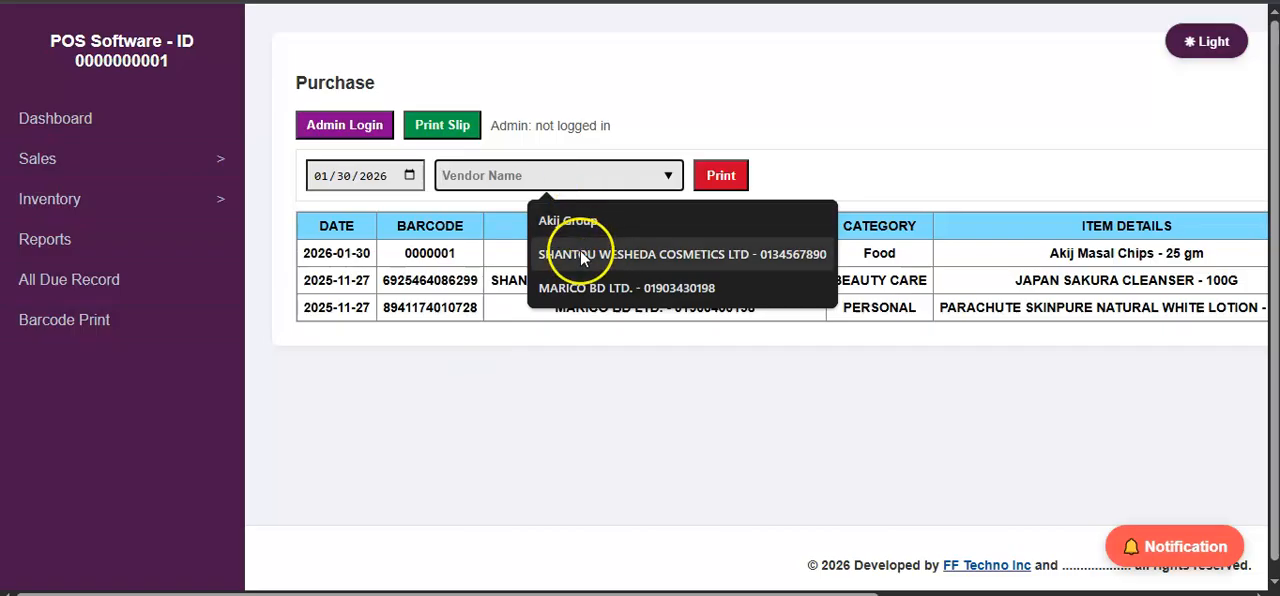
{"action": "left_click", "coordinate": [580, 226]}
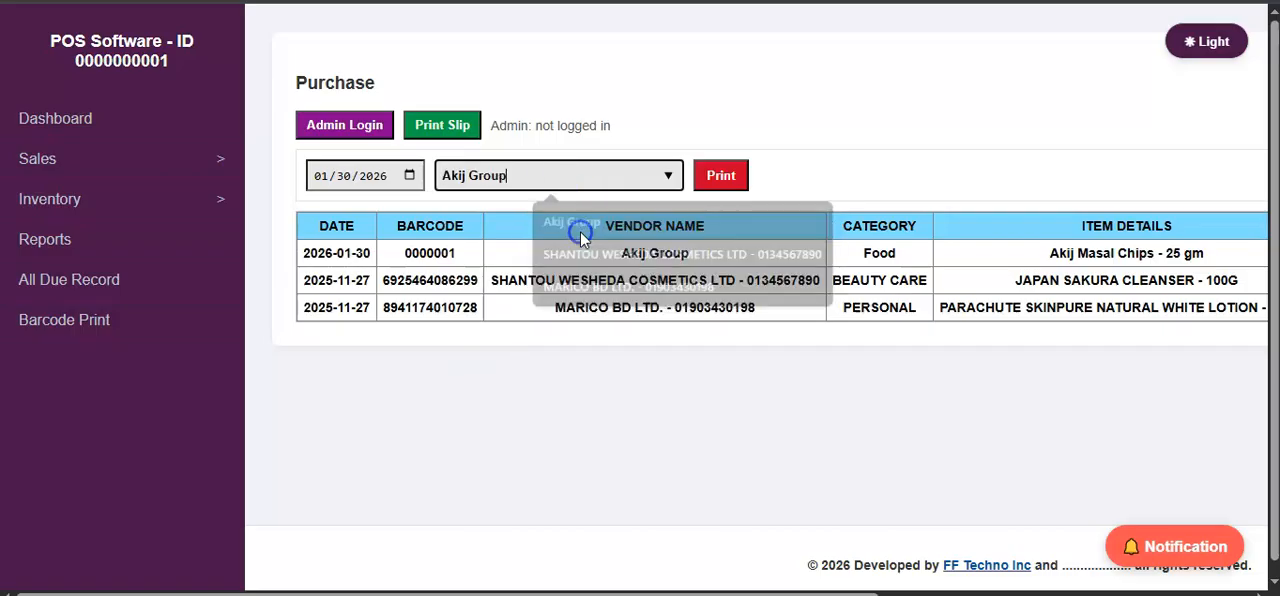
{"action": "left_click", "coordinate": [718, 180]}
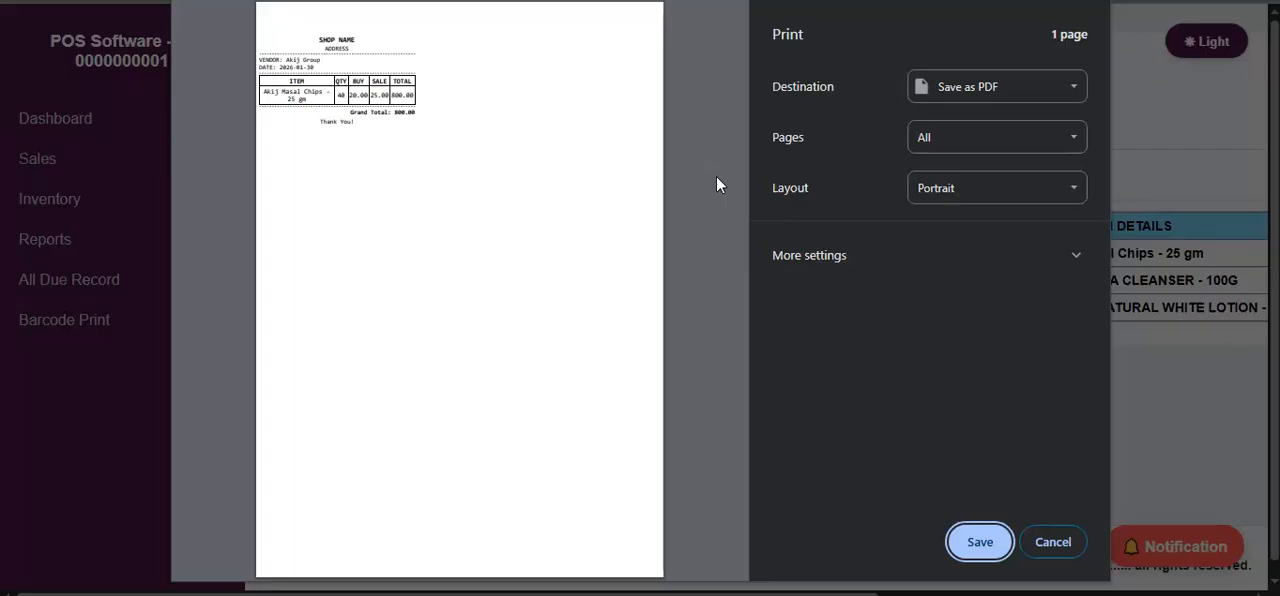
{"action": "left_click", "coordinate": [1054, 542]}
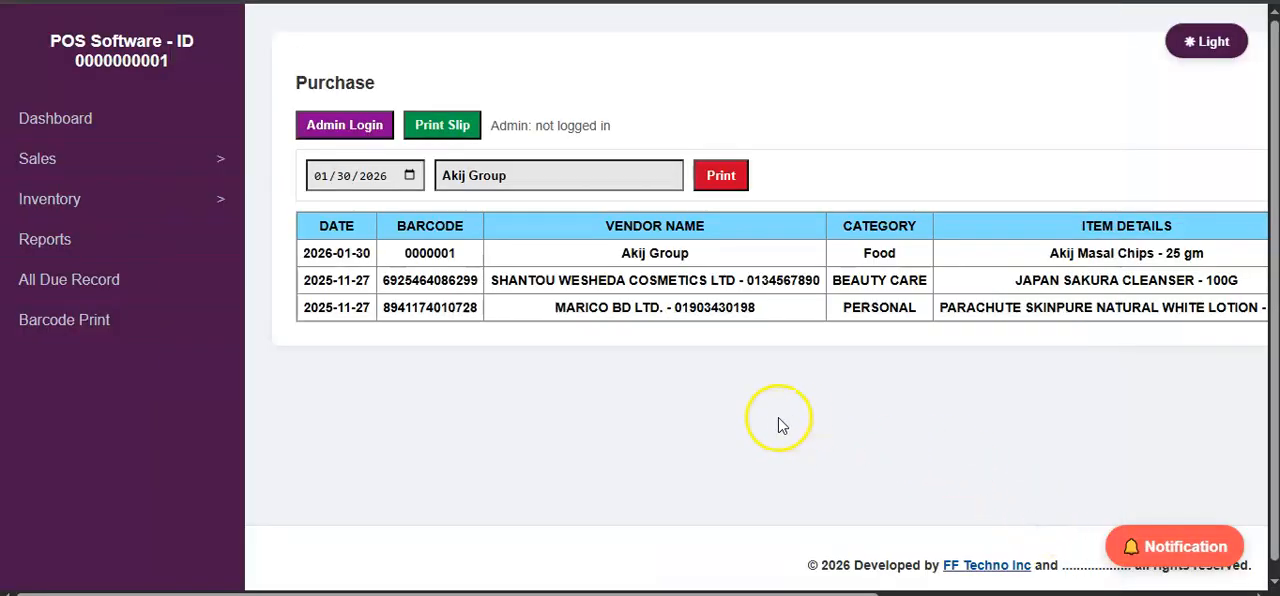
Open the inventory's Stock page to view the stock list.
{"action": "left_click", "coordinate": [97, 201]}
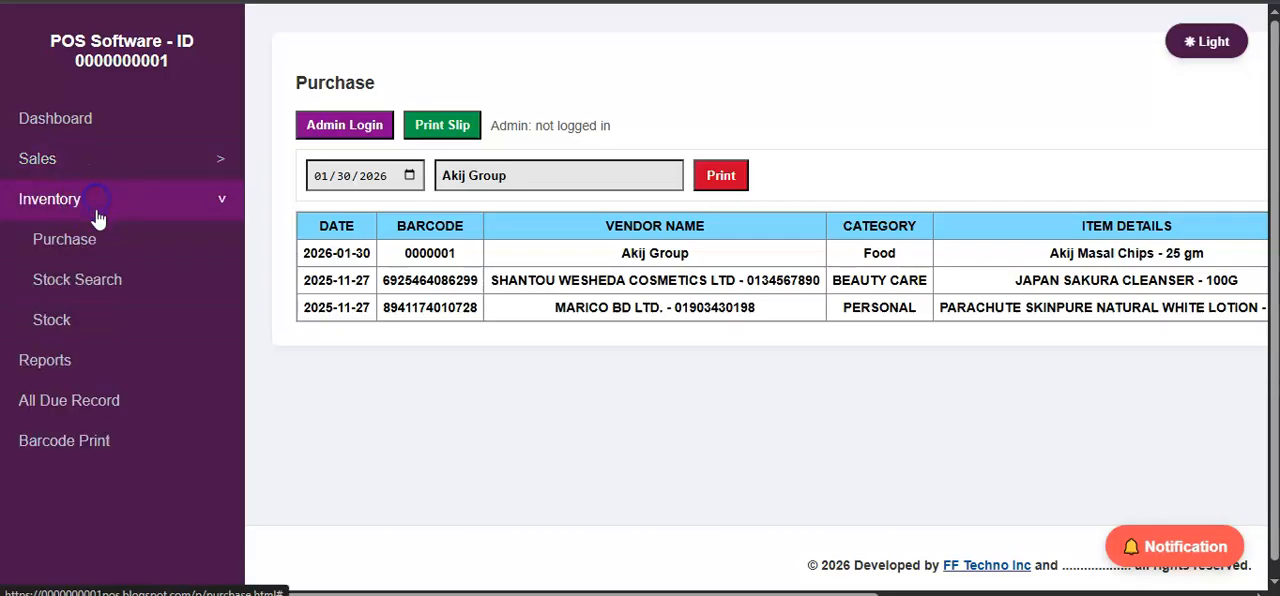
{"action": "left_click", "coordinate": [107, 321]}
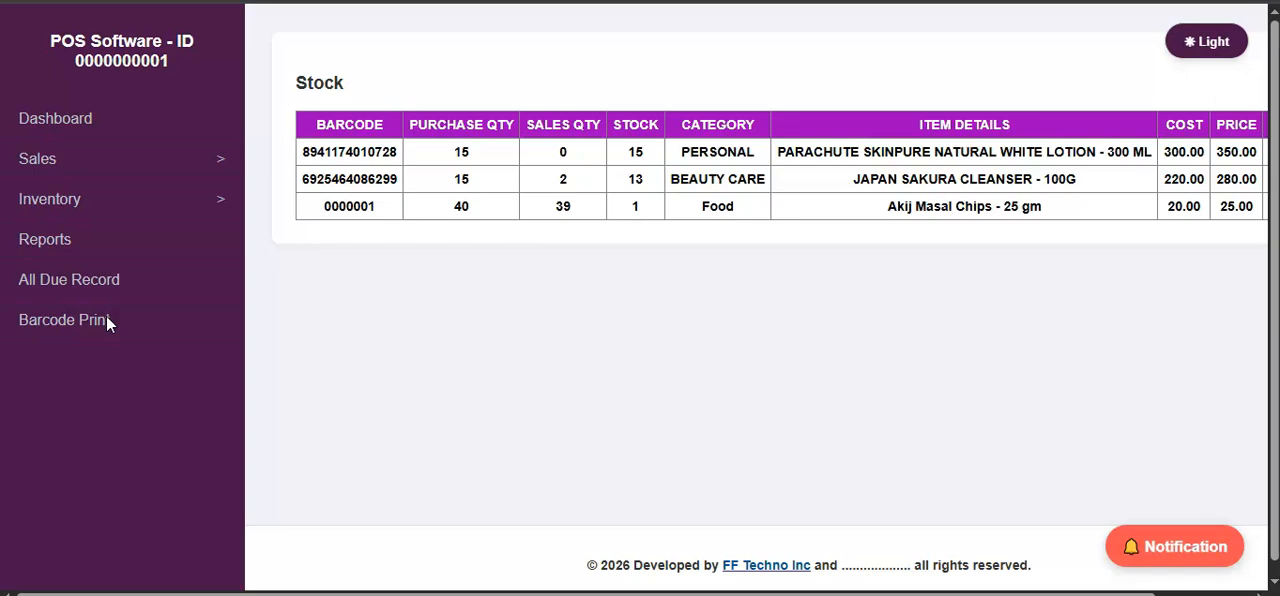
Open the inventory's Stock Search page and look up the stock for barcode 0000001.
{"action": "left_click", "coordinate": [153, 210]}
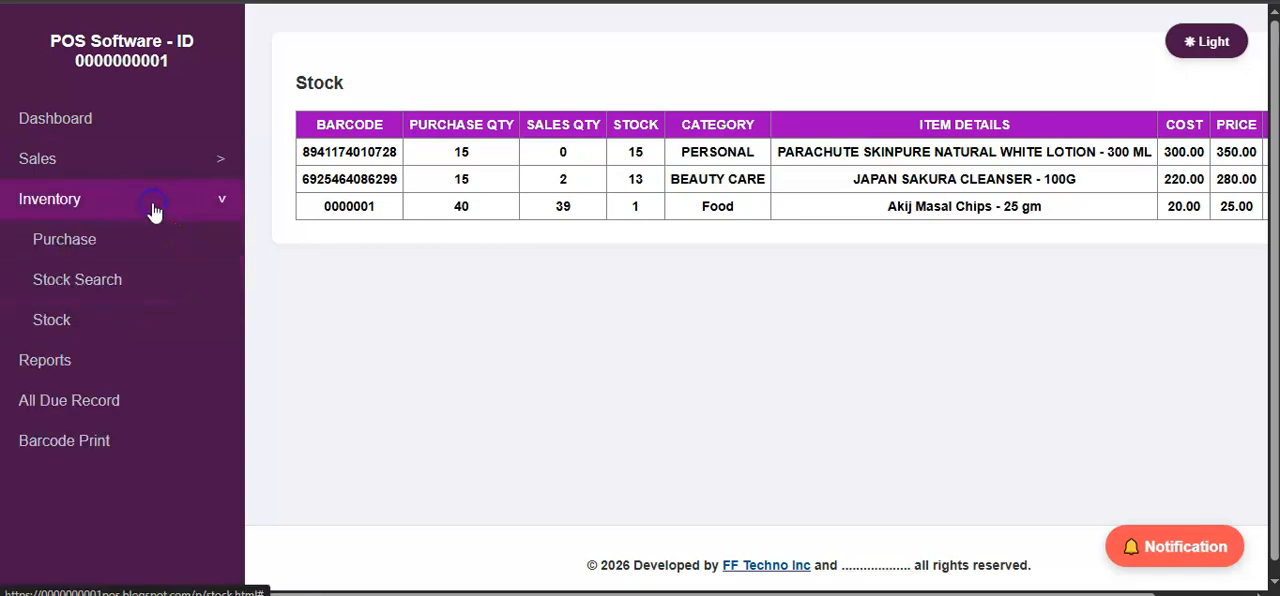
{"action": "left_click", "coordinate": [146, 285]}
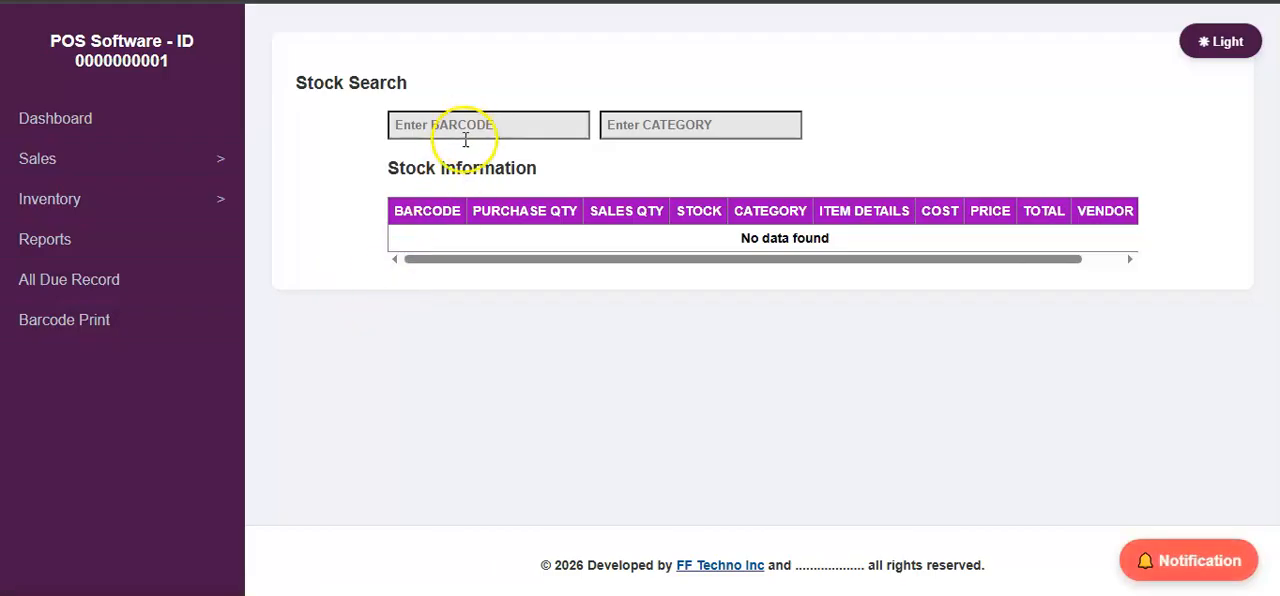
{"action": "left_click", "coordinate": [668, 134]}
{"action": "left_click", "coordinate": [541, 130]}
{"action": "left_click", "coordinate": [539, 129]}
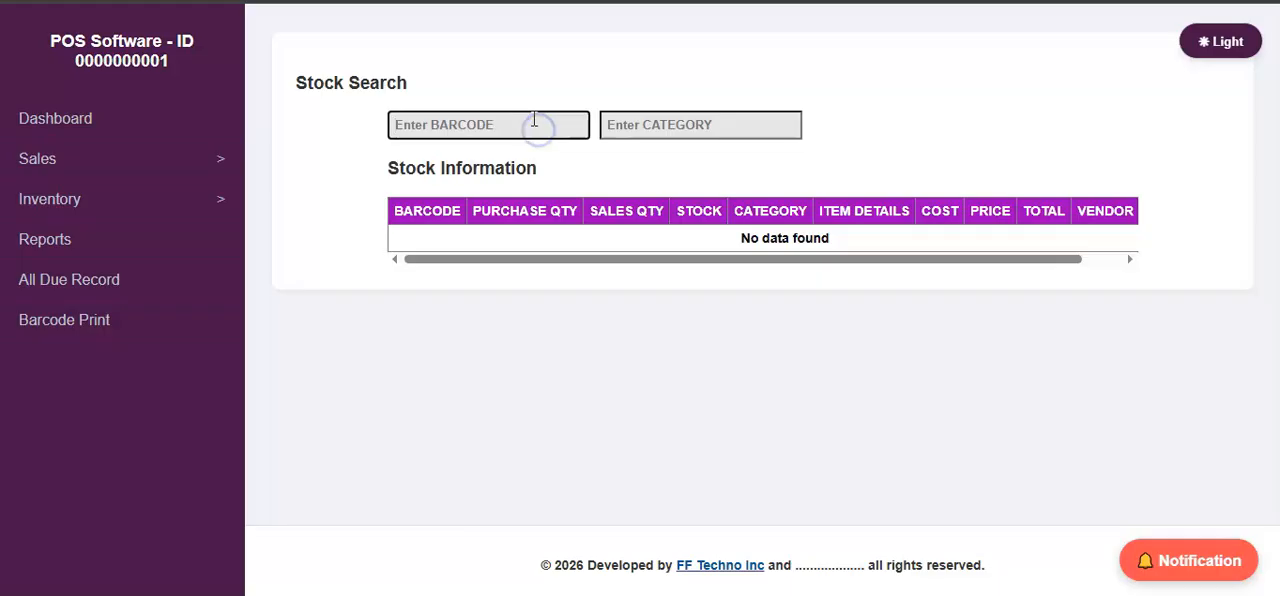
{"action": "type", "text": "0000001"}
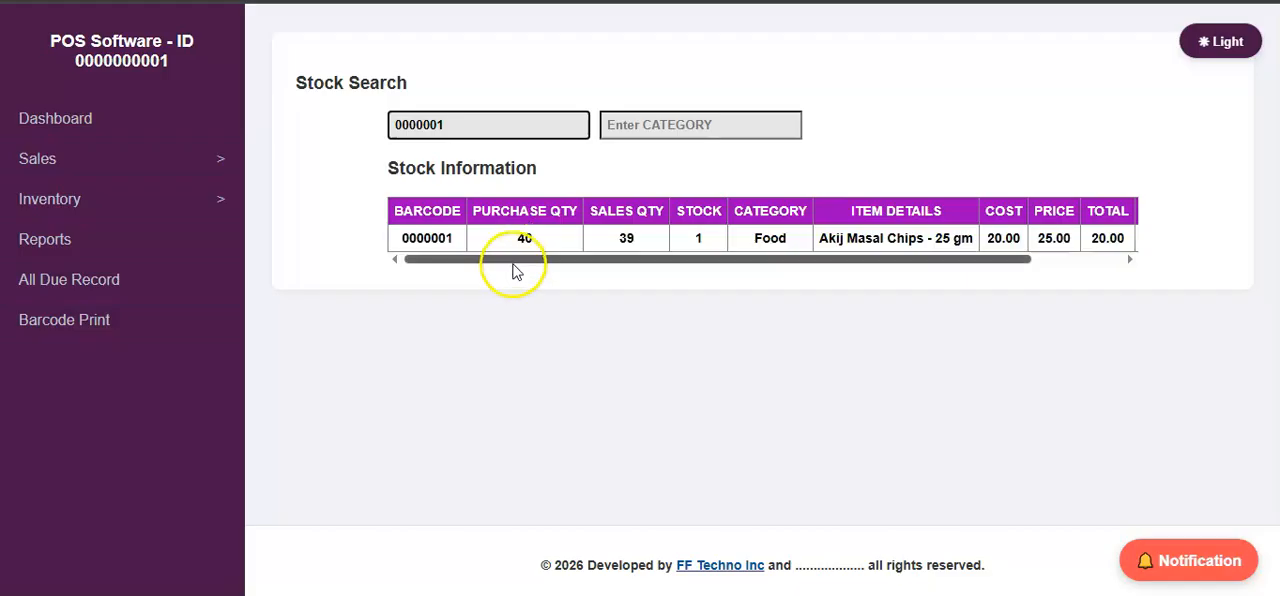
{"action": "mouse_move", "coordinate": [514, 262]}
{"action": "left_mouse_down"}
{"action": "mouse_move", "coordinate": [569, 264]}
{"action": "mouse_move", "coordinate": [500, 266]}
{"action": "left_mouse_up"}
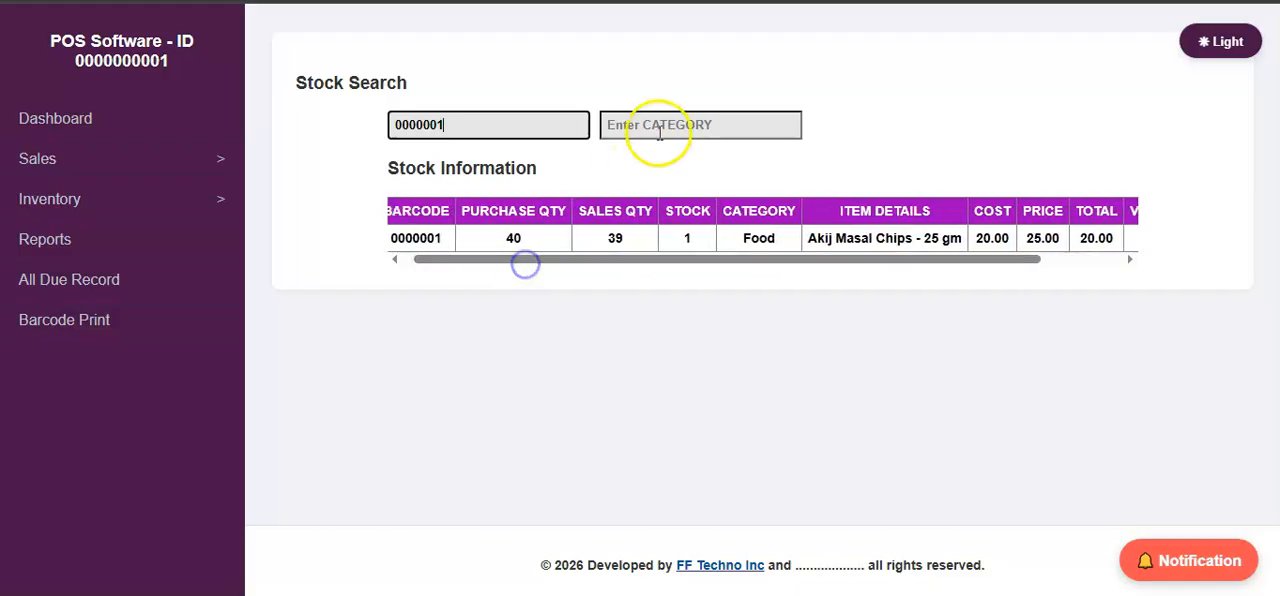
Clear the barcode search and filter the stock information by the PERSONAL category.
{"action": "left_click", "coordinate": [647, 126]}
{"action": "left_click_drag", "start_coordinate": [580, 125], "coordinate": [334, 126]}
{"action": "key", "text": "BackSpace"}
{"action": "left_click", "coordinate": [644, 128]}
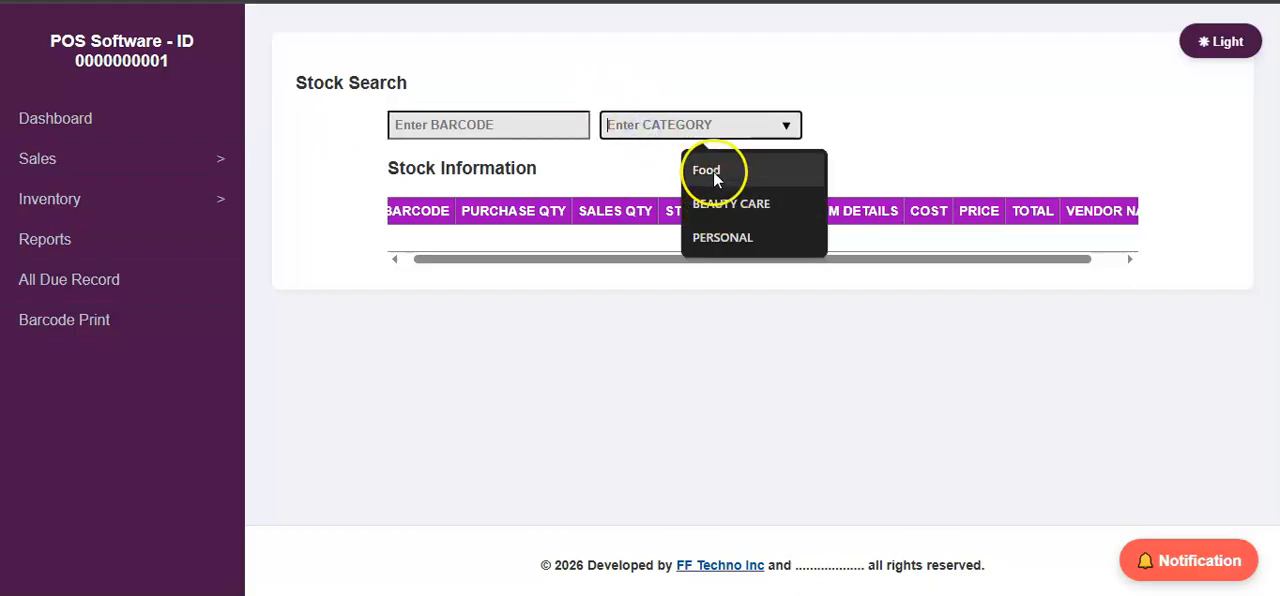
{"action": "left_click", "coordinate": [722, 239]}
{"action": "left_click_drag", "start_coordinate": [700, 259], "coordinate": [601, 263]}
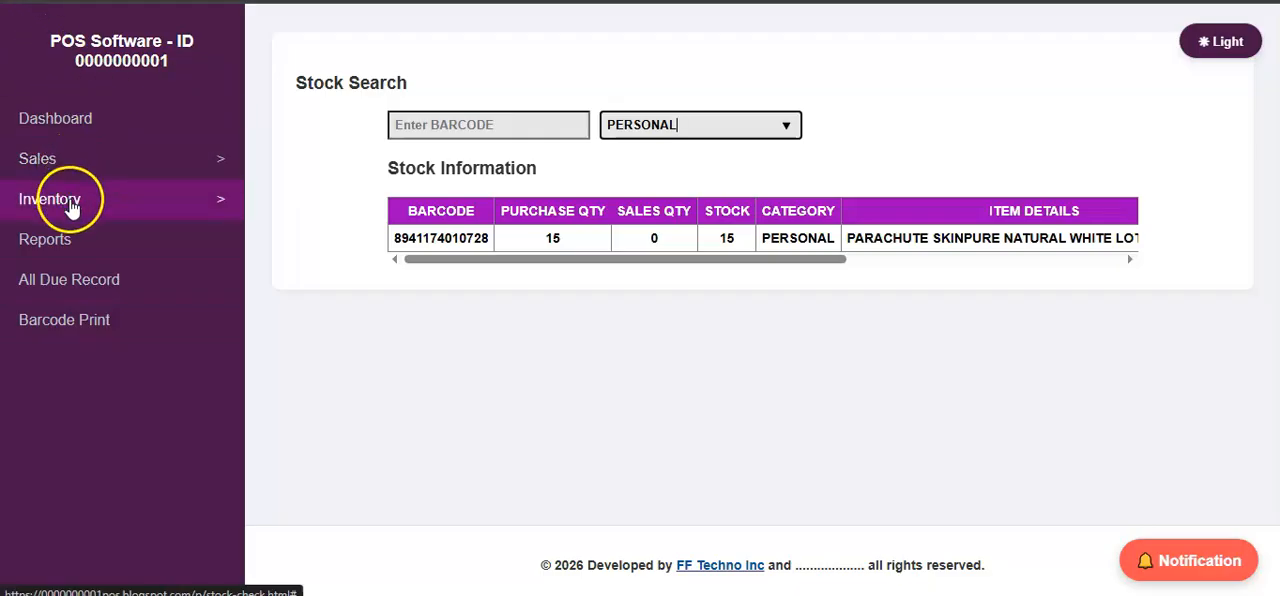
Open the Sell page under Sales and look over the sales form.
{"action": "left_click", "coordinate": [89, 170]}
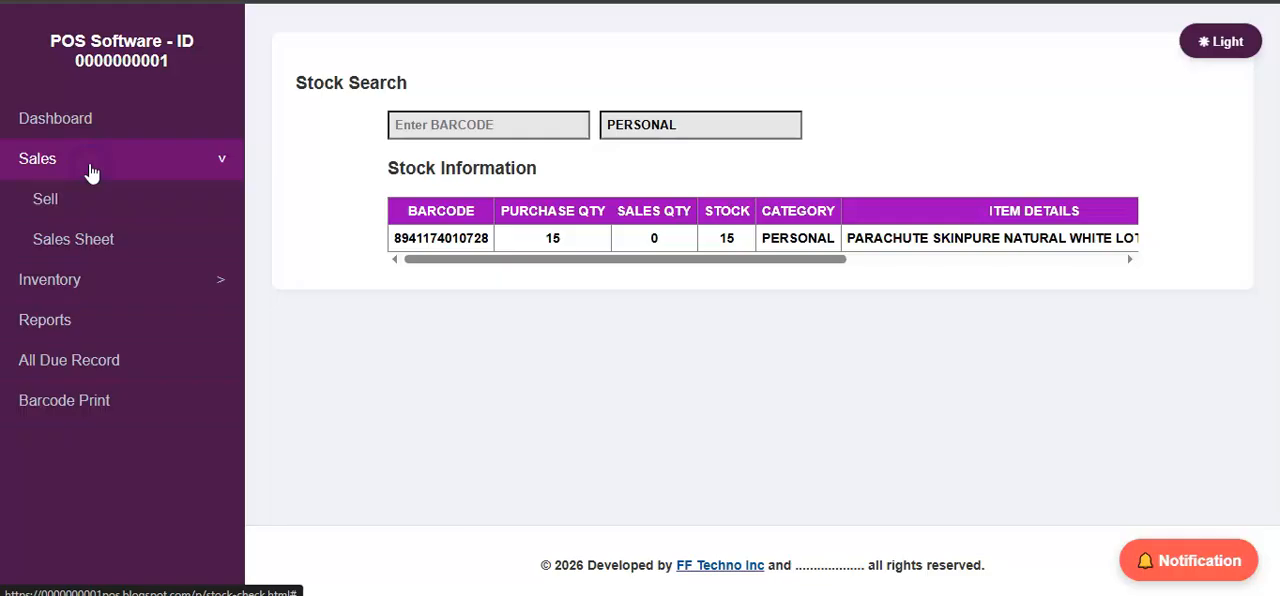
{"action": "left_click", "coordinate": [89, 197]}
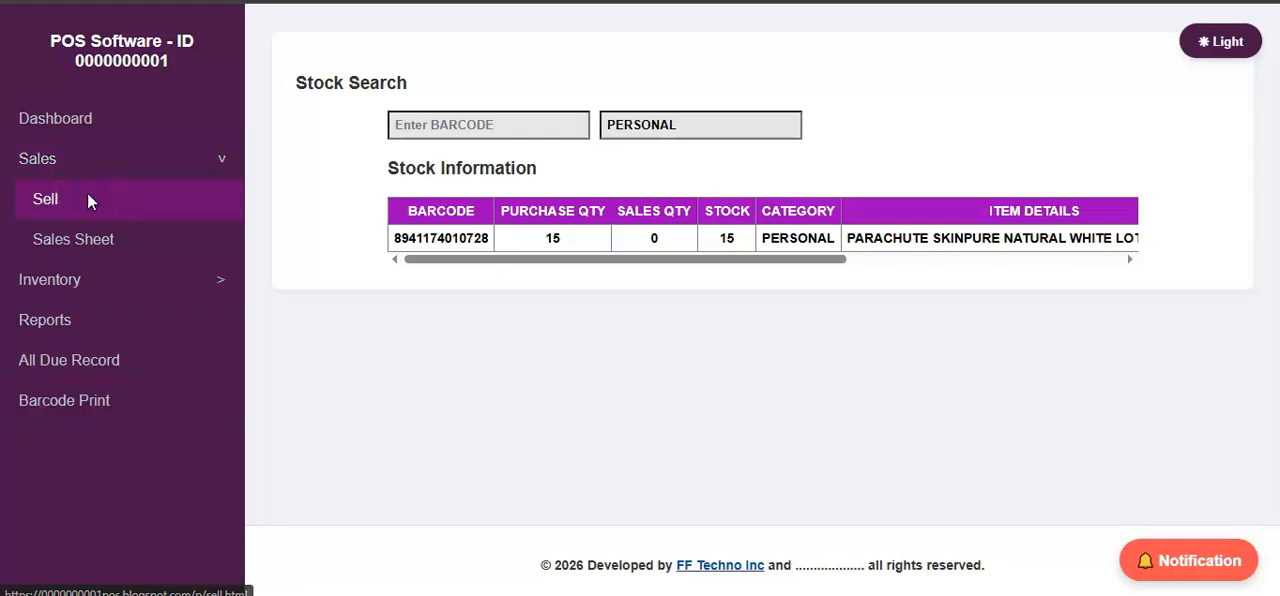
{"action": "left_click", "coordinate": [143, 184]}
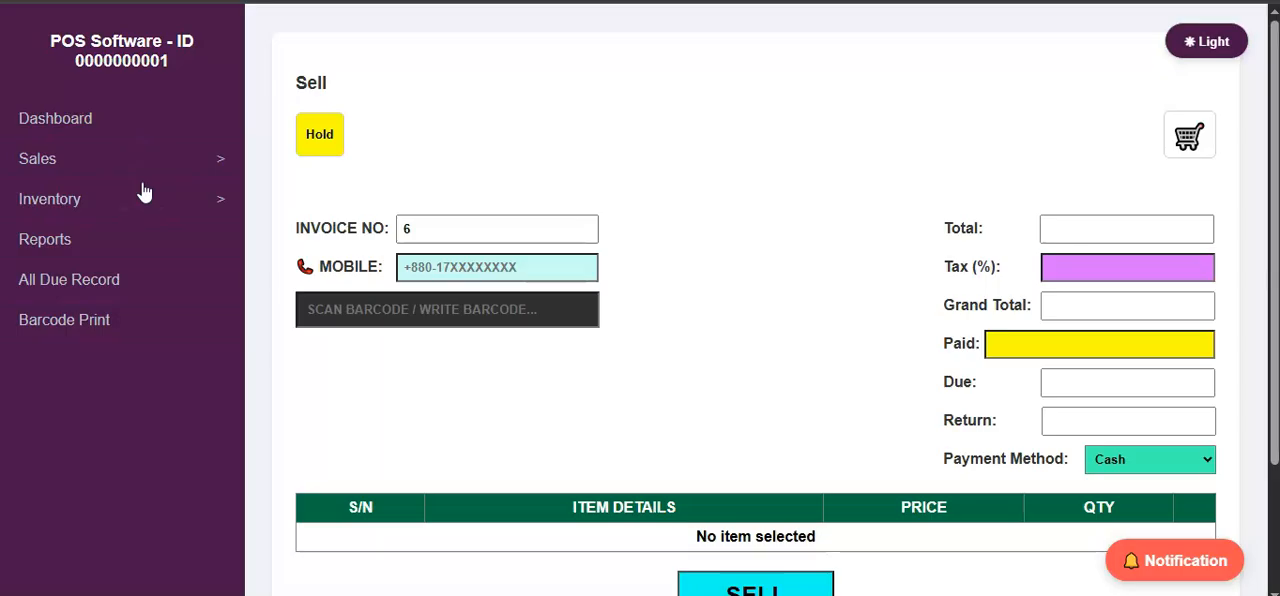
{"action": "scroll", "coordinate": [518, 185], "scroll_direction": "down", "scroll_amount": 2}
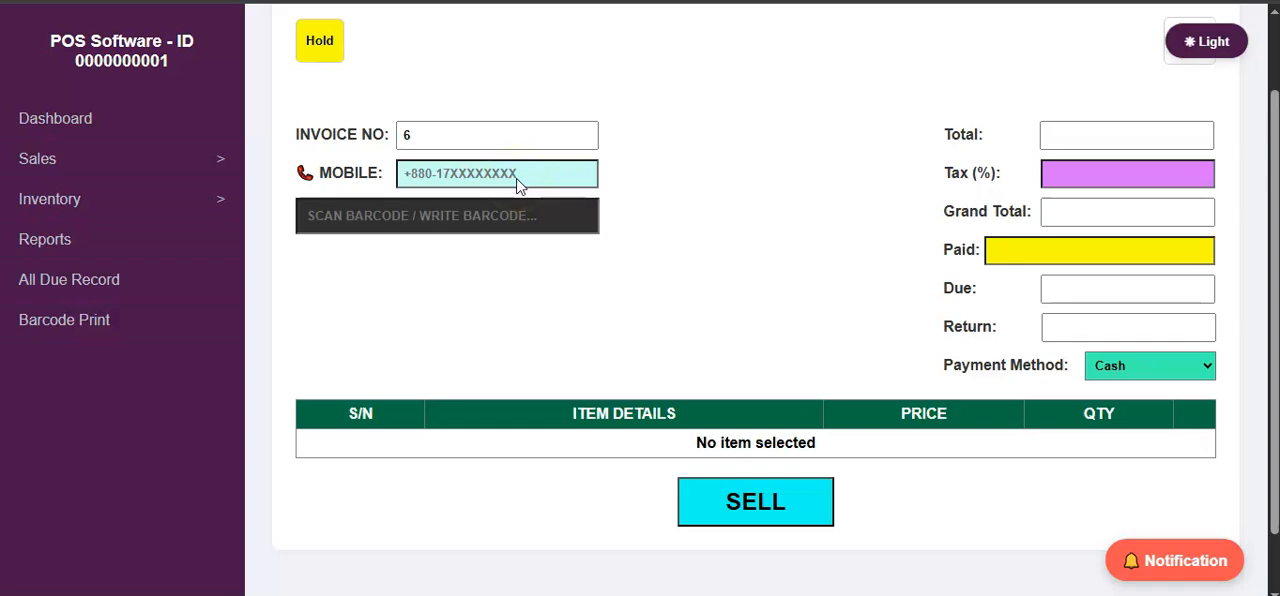
{"action": "scroll", "coordinate": [520, 180], "scroll_direction": "up", "scroll_amount": 2}
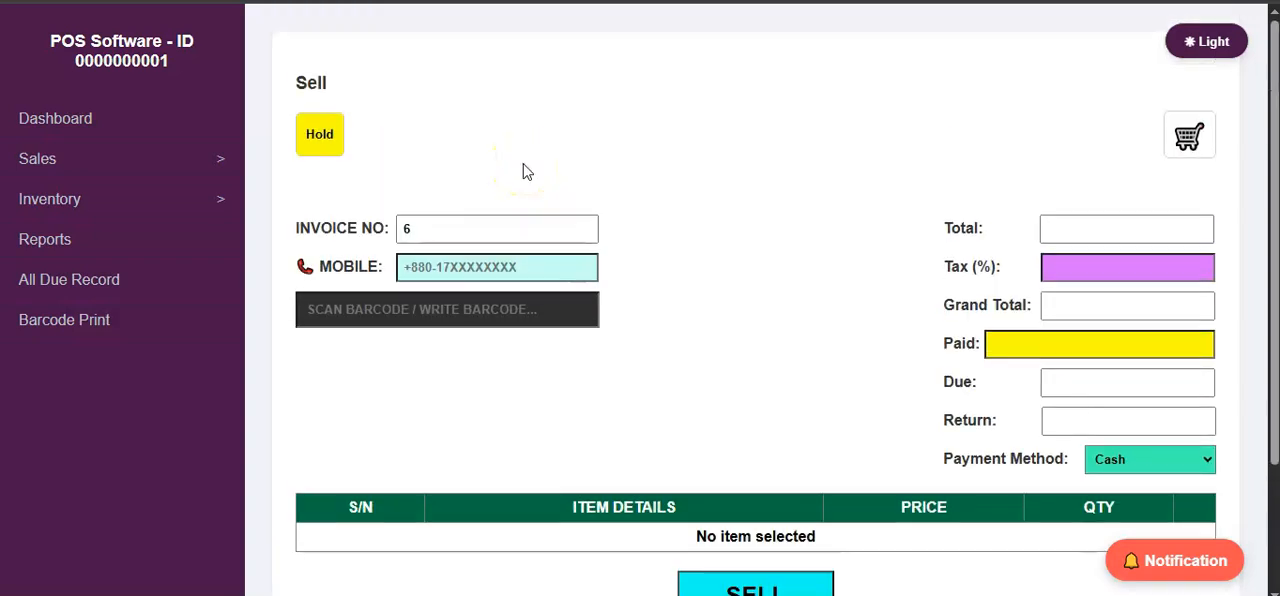
Enter the customer's mobile number on the sales form.
{"action": "left_click", "coordinate": [484, 309]}
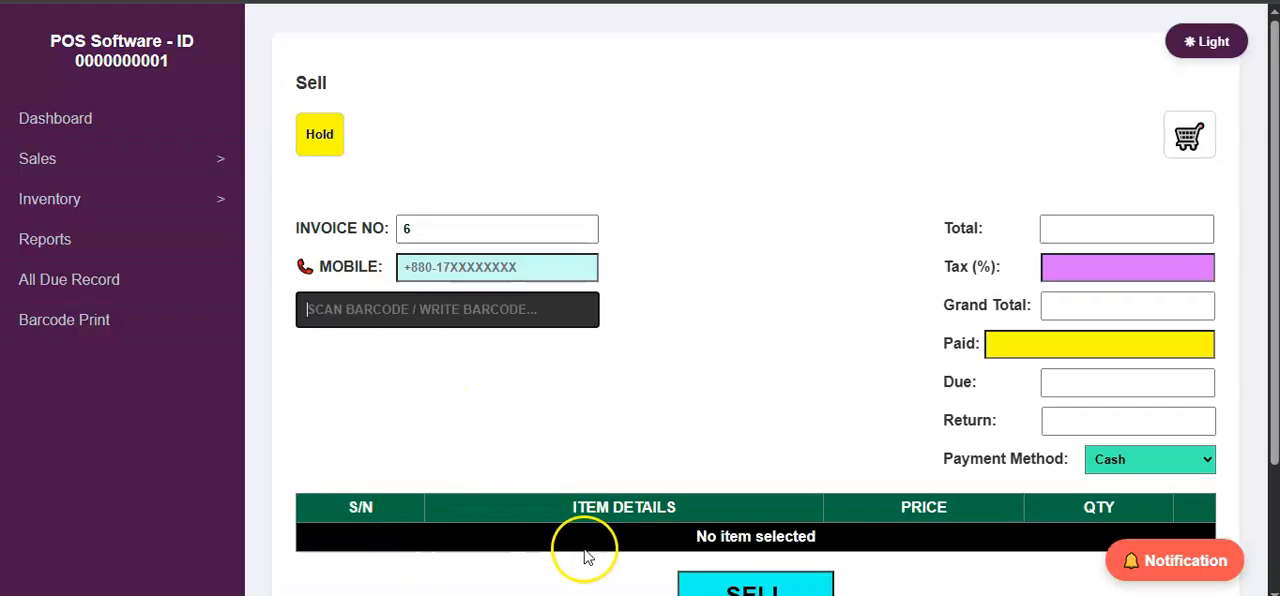
{"action": "left_click", "coordinate": [458, 270]}
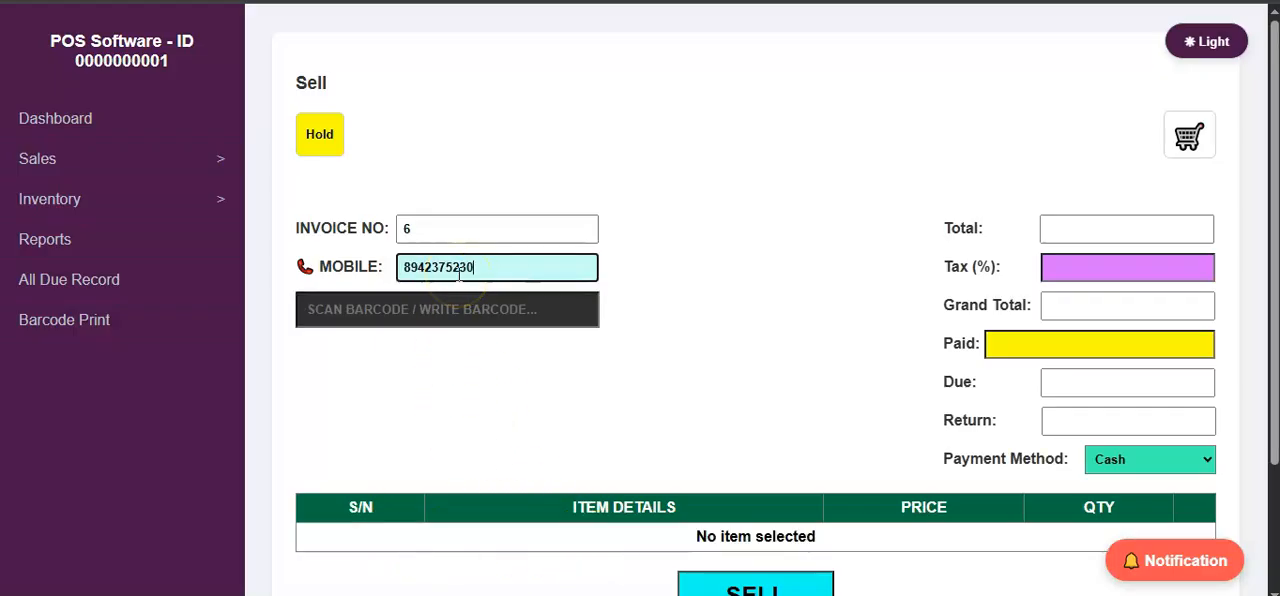
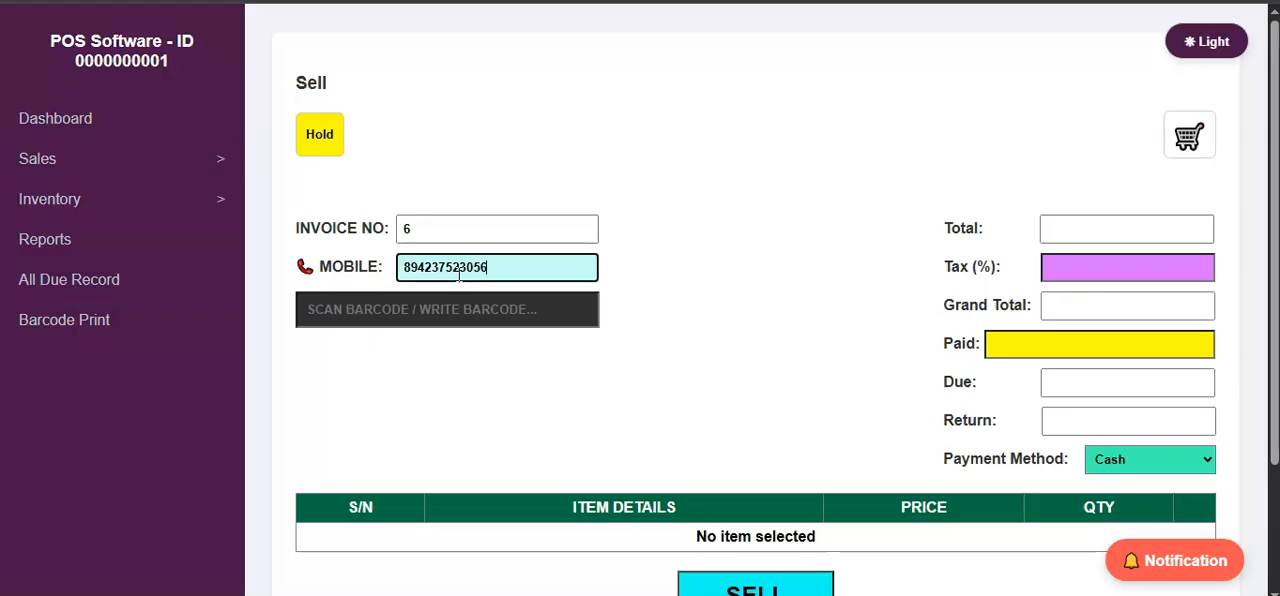
Try to add an item to the sale with barcode 000001.
{"action": "left_click", "coordinate": [440, 309]}
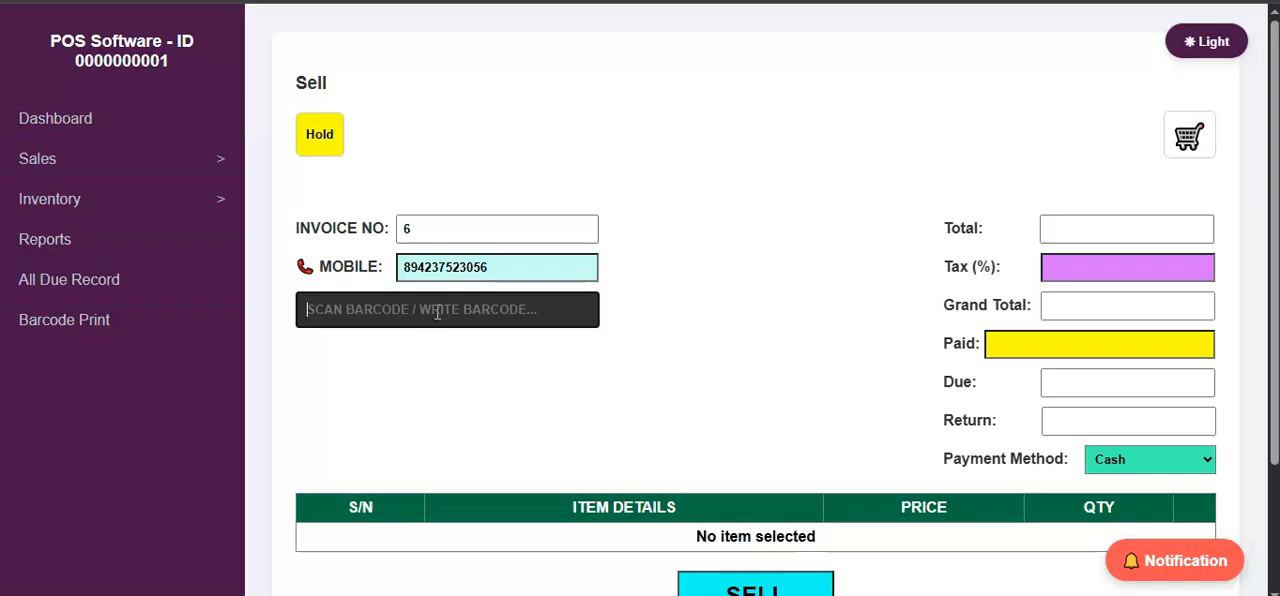
{"action": "type", "text": "000001"}
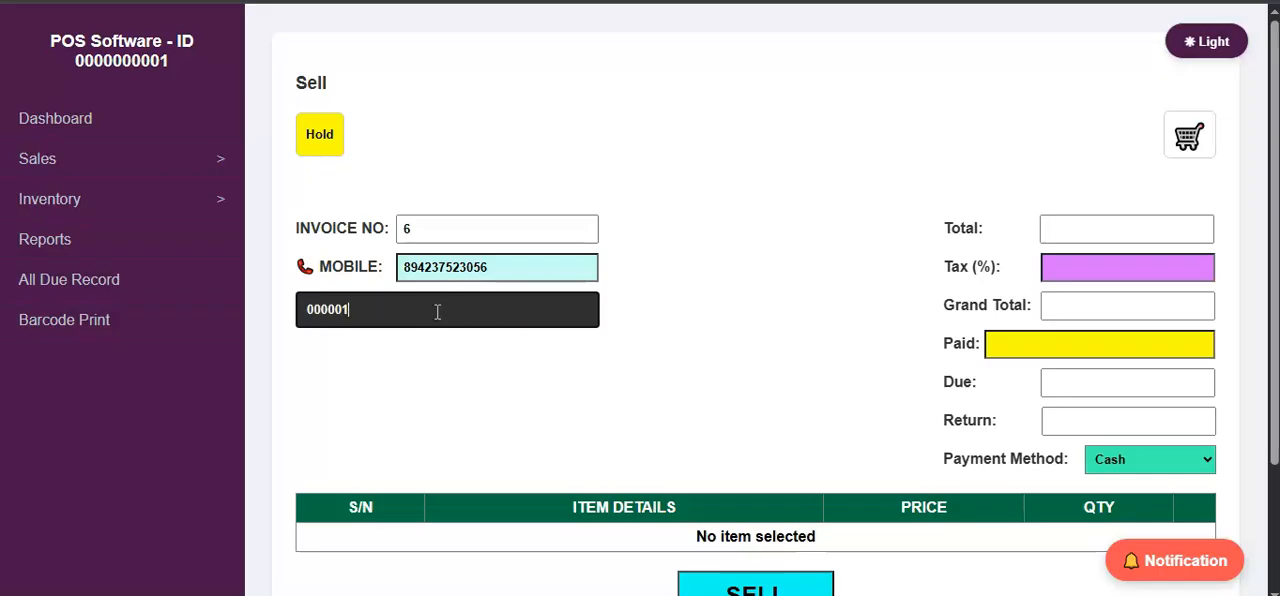
{"action": "key", "text": "Return"}
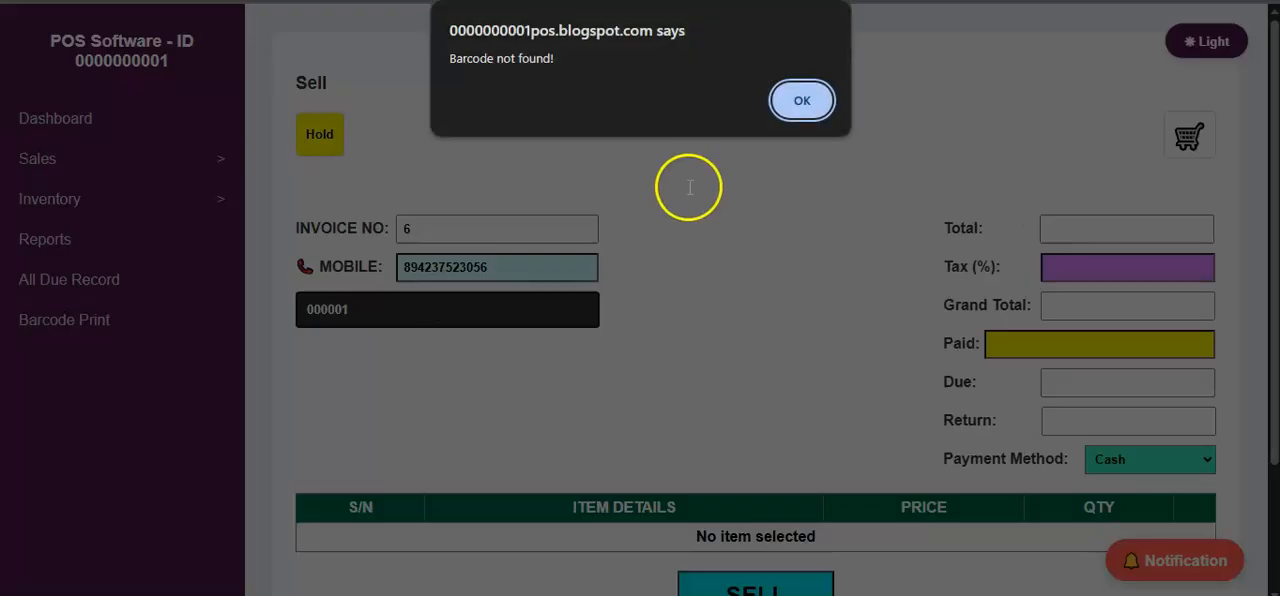
{"action": "left_click", "coordinate": [803, 103]}
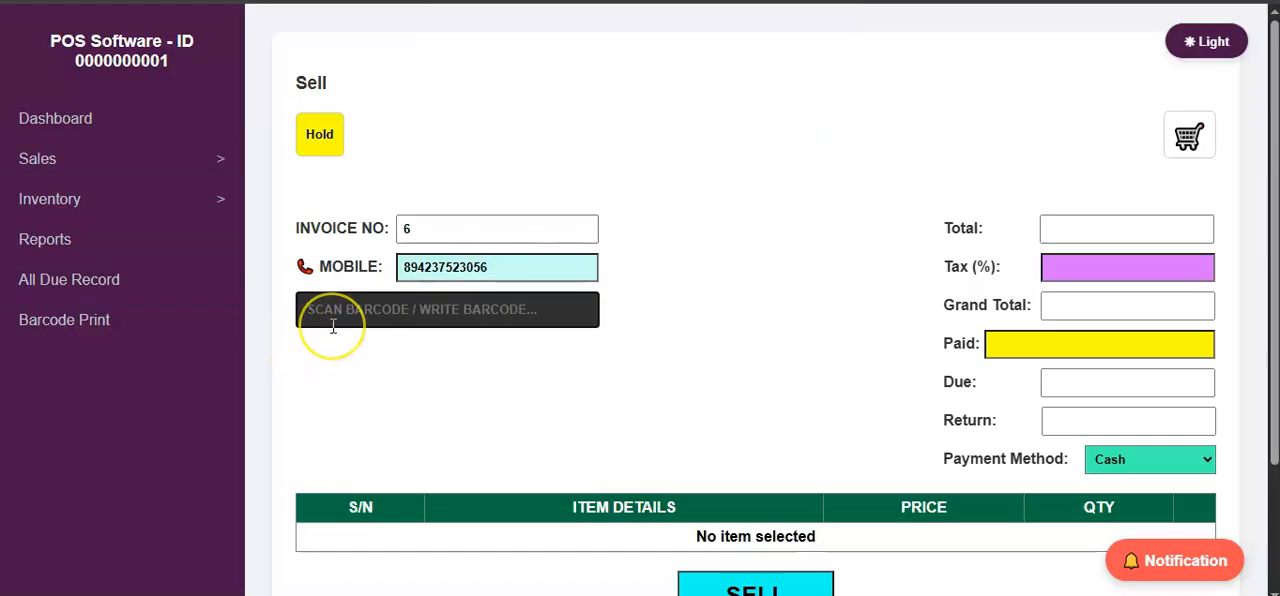
Add the item with barcode 0000001 to the sale.
{"action": "type", "text": "0000001"}
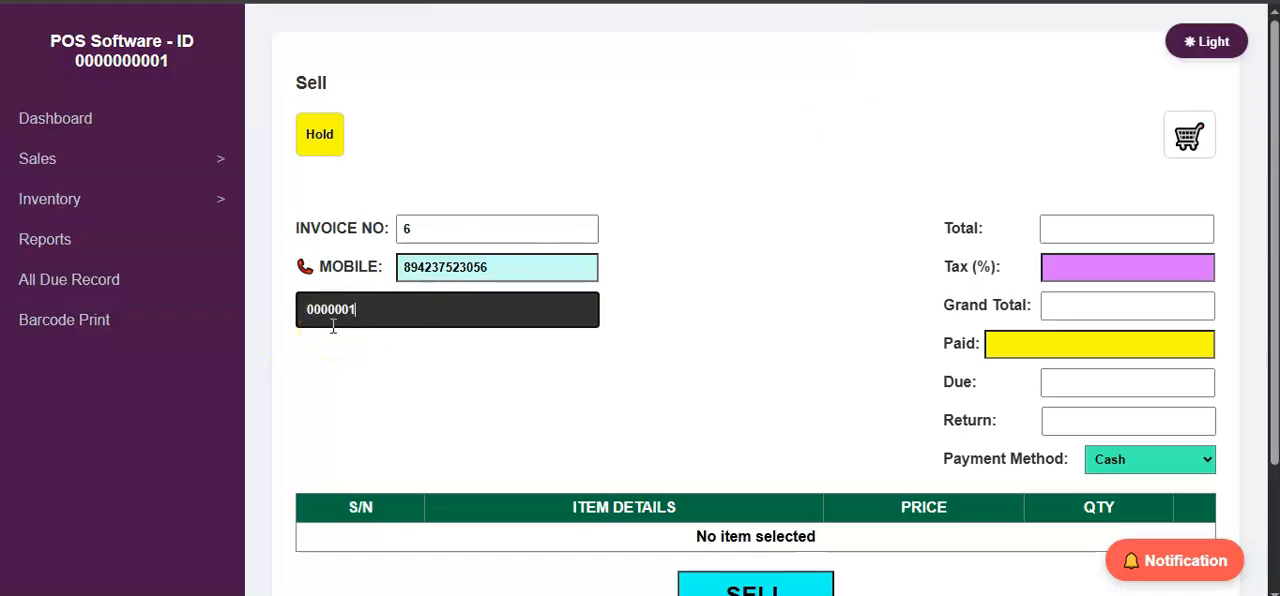
{"action": "key", "text": "Return"}
{"action": "left_click", "coordinate": [712, 263]}
Try quantities of 5 and 2 for the Akij Masal Chips item, and return the quantity to 1.
{"action": "scroll", "coordinate": [716, 262], "scroll_direction": "down", "scroll_amount": 1}
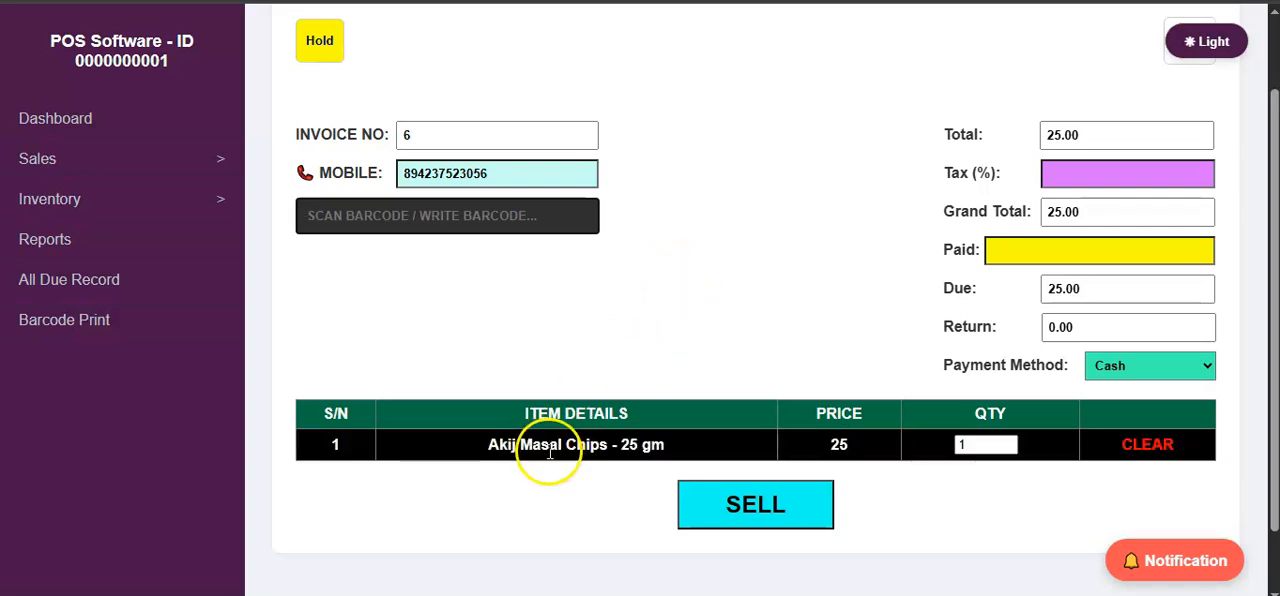
{"action": "double_click", "coordinate": [979, 445]}
{"action": "key", "text": "BackSpace"}
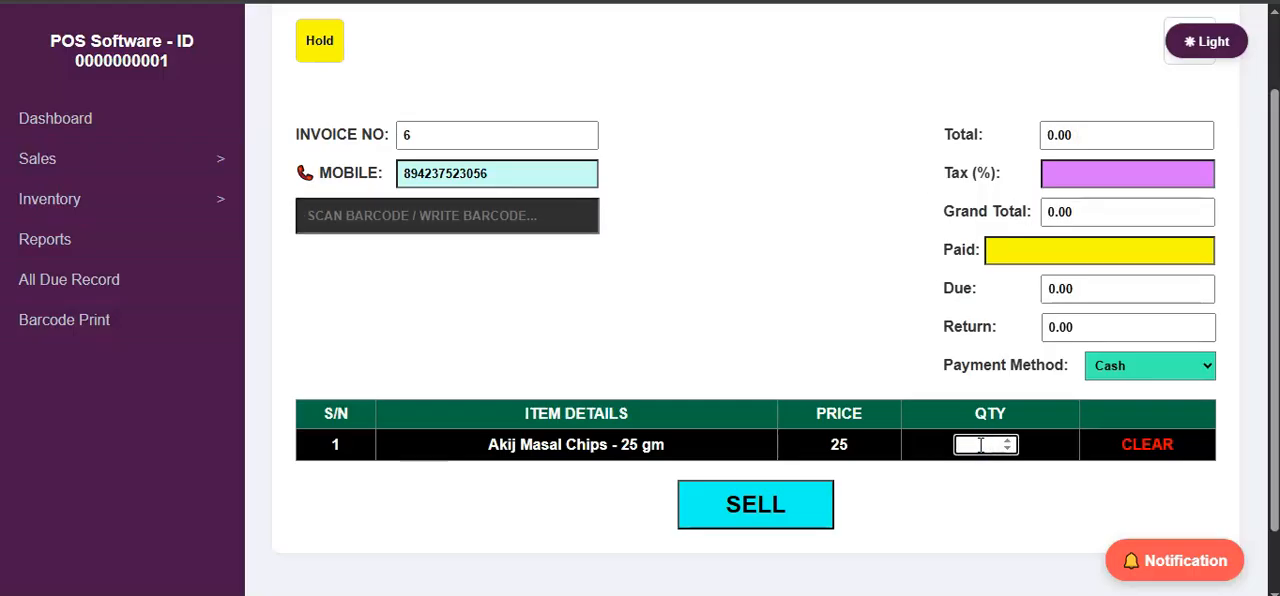
{"action": "type", "text": "5"}
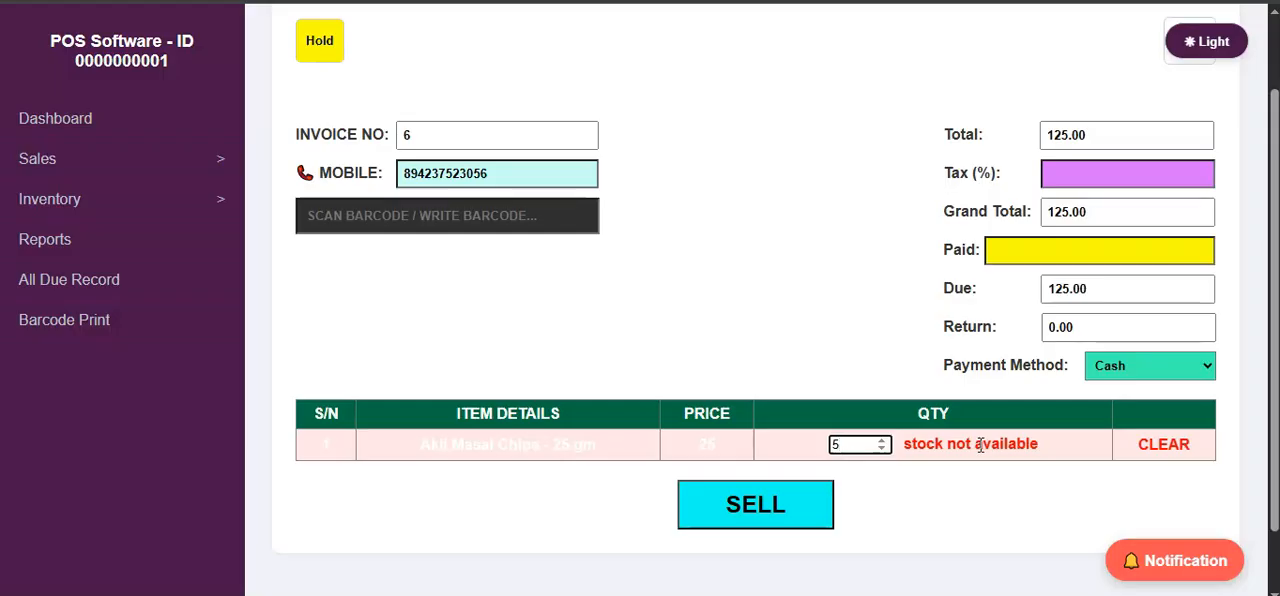
{"action": "key", "text": "BackSpace"}
{"action": "type", "text": "2"}
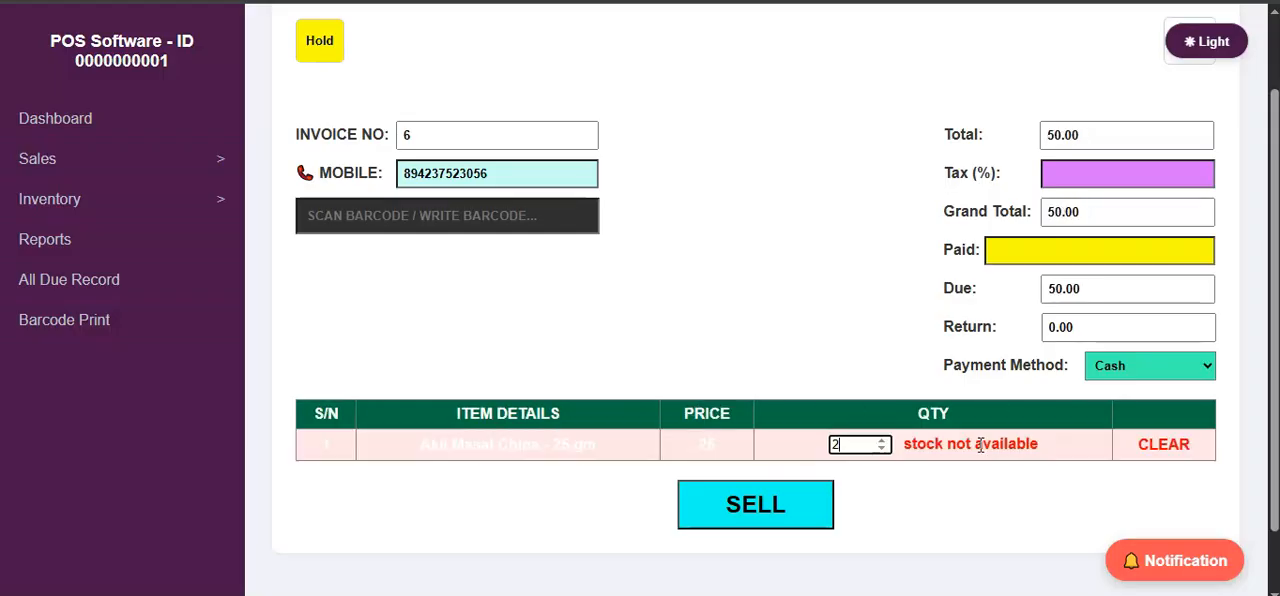
{"action": "key", "text": "BackSpace"}
{"action": "type", "text": "1"}
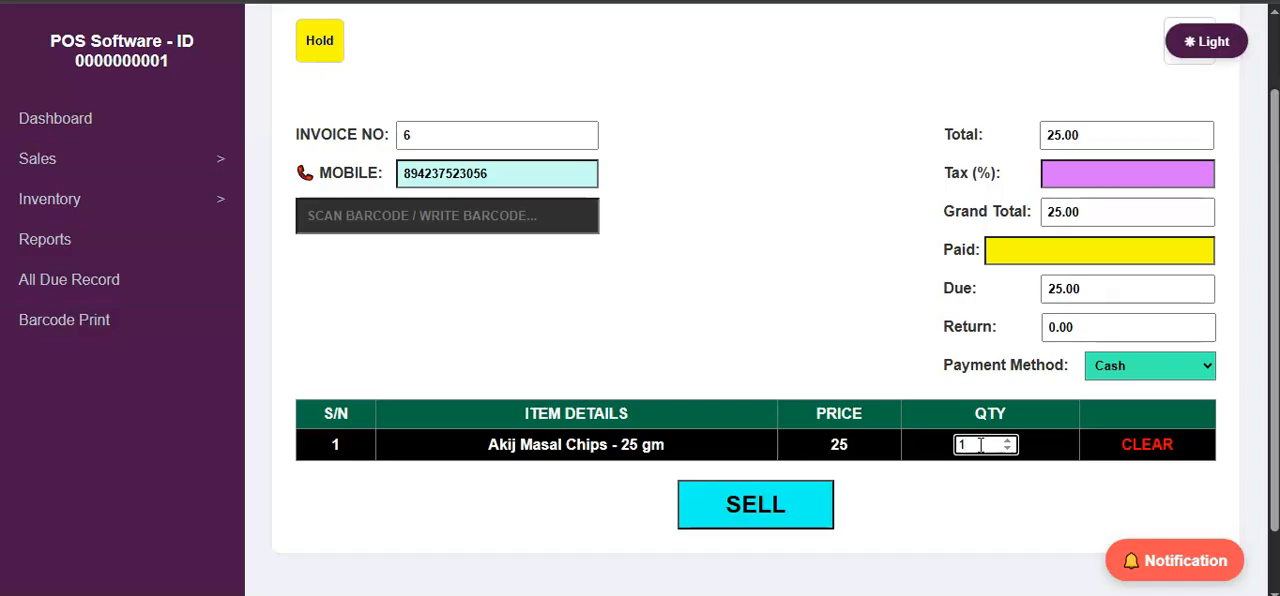
Enter a paid amount of 30 and complete the sale with Cash as the payment method.
{"action": "left_click", "coordinate": [1019, 250]}
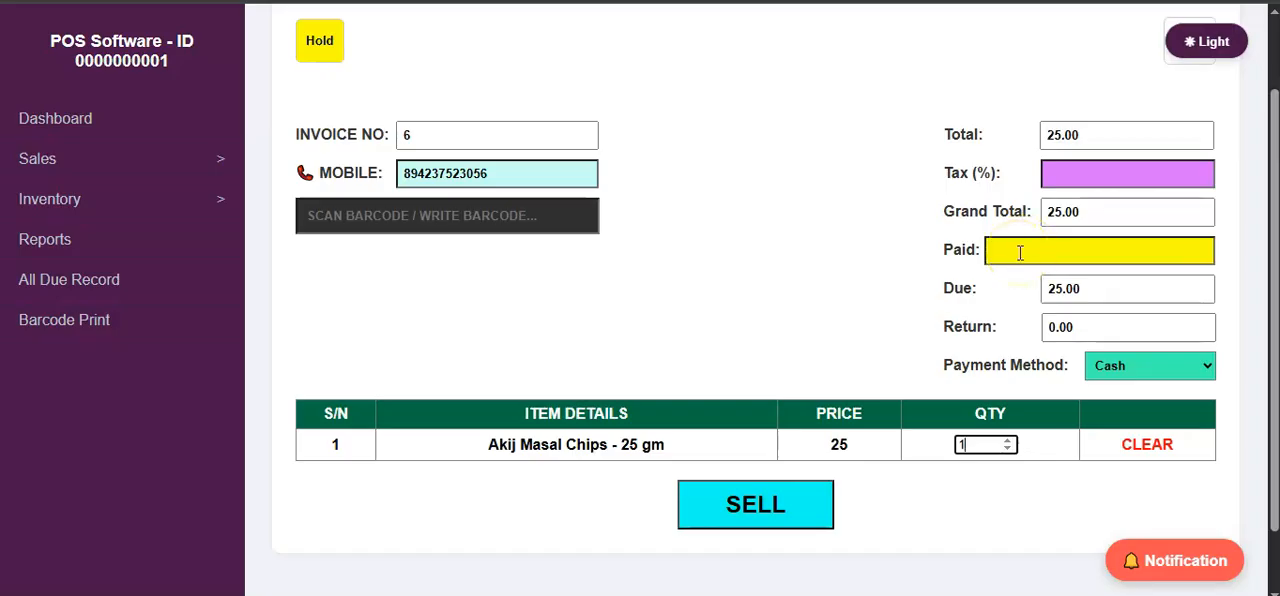
{"action": "left_click", "coordinate": [1014, 255]}
{"action": "left_click", "coordinate": [1045, 247]}
{"action": "type", "text": "30"}
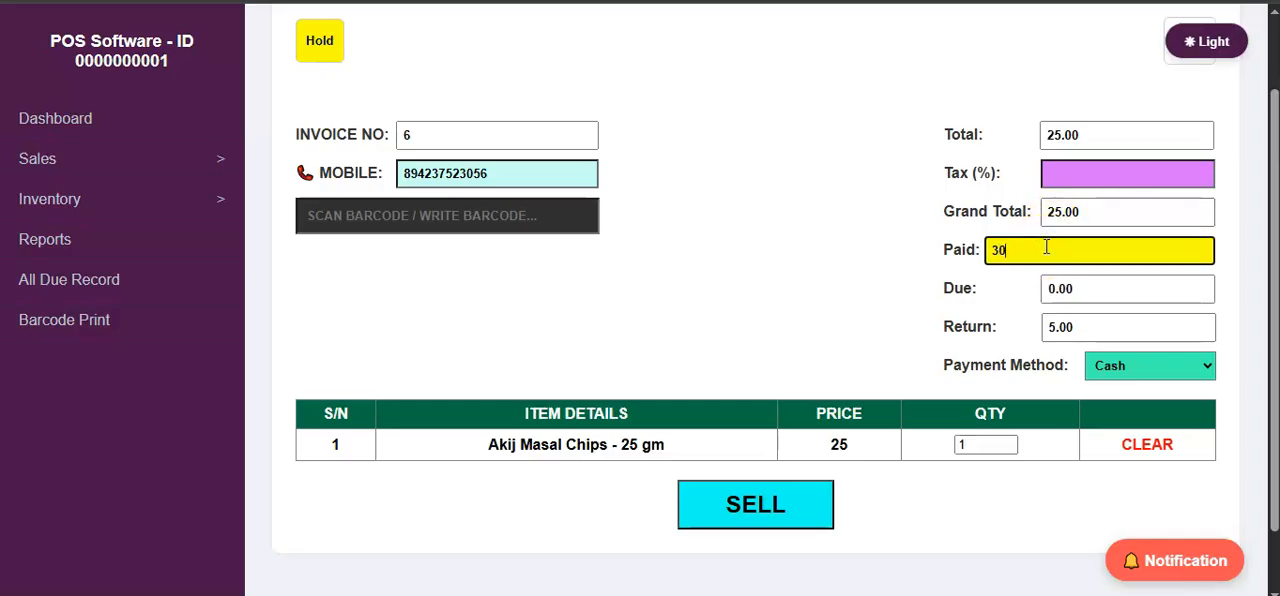
{"action": "left_click", "coordinate": [1048, 248]}
{"action": "left_click", "coordinate": [1037, 330]}
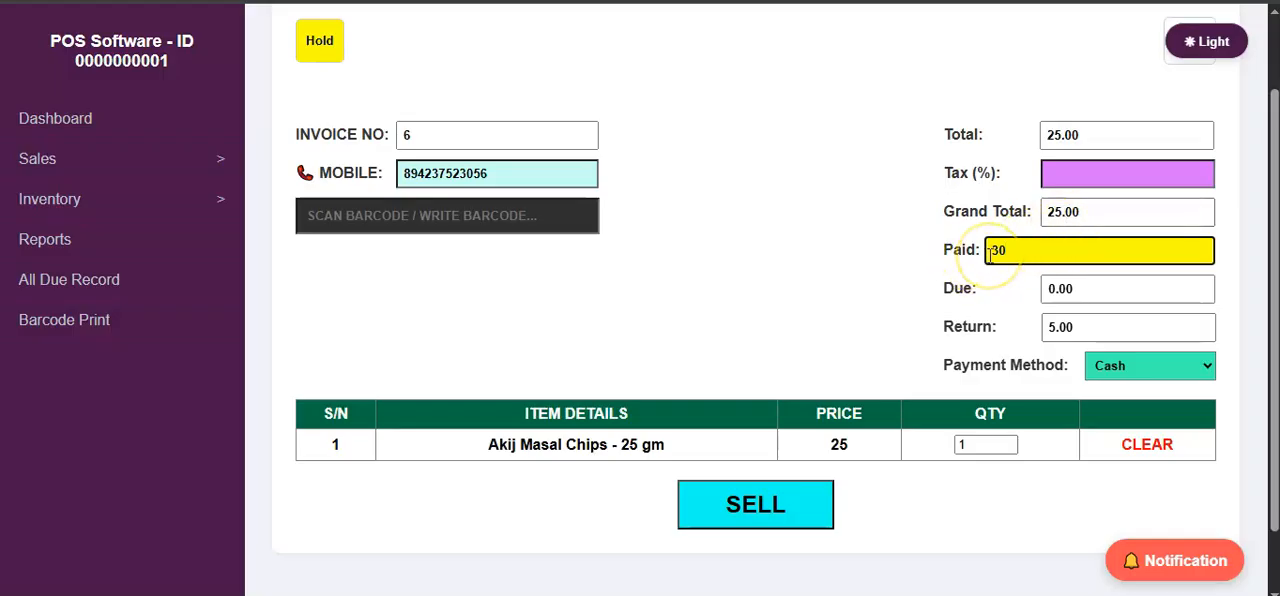
{"action": "left_click", "coordinate": [1124, 366]}
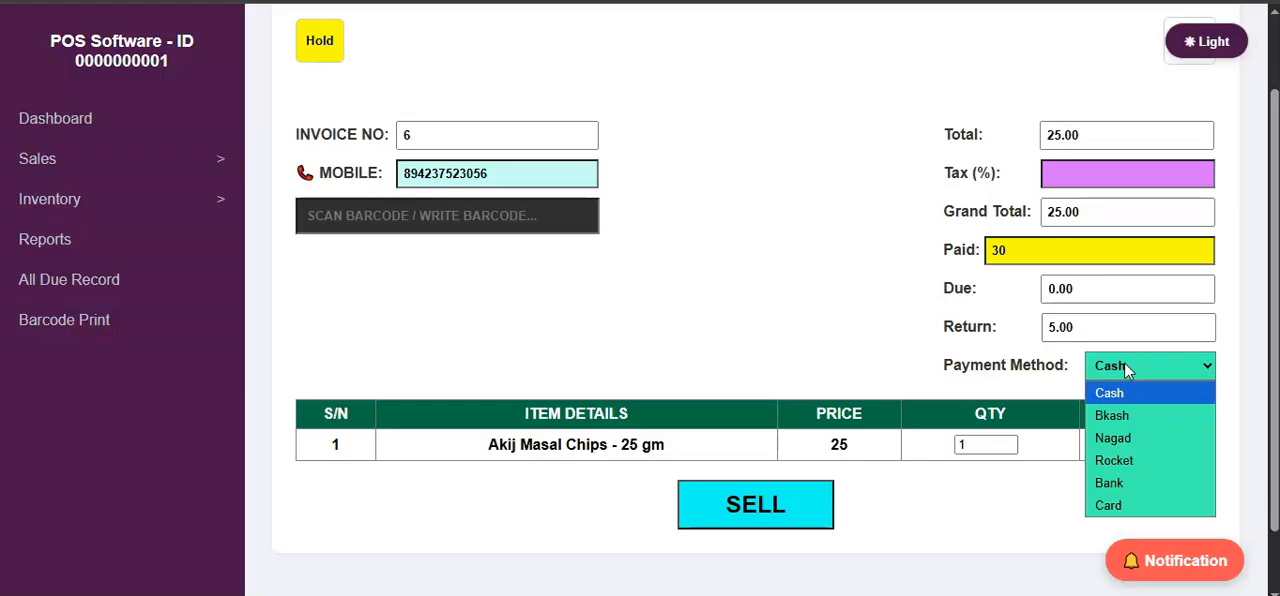
{"action": "left_click", "coordinate": [778, 508]}
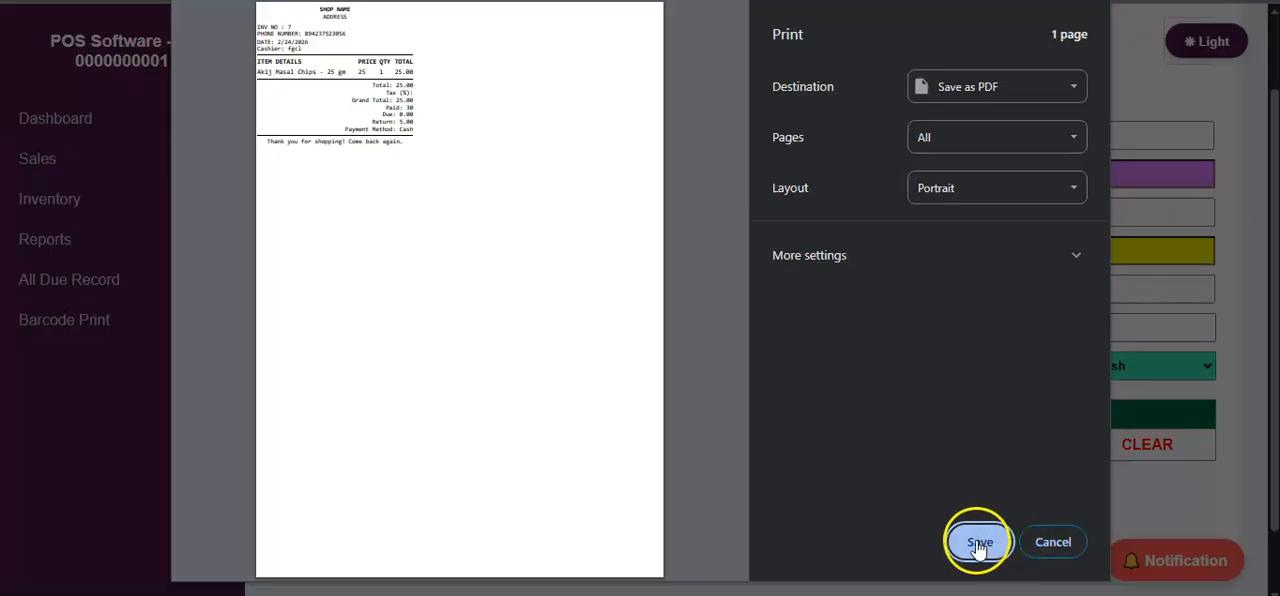
Preview the sales receipt with Microsoft Print to PDF as the destination and cancel the print.
{"action": "left_click", "coordinate": [976, 92]}
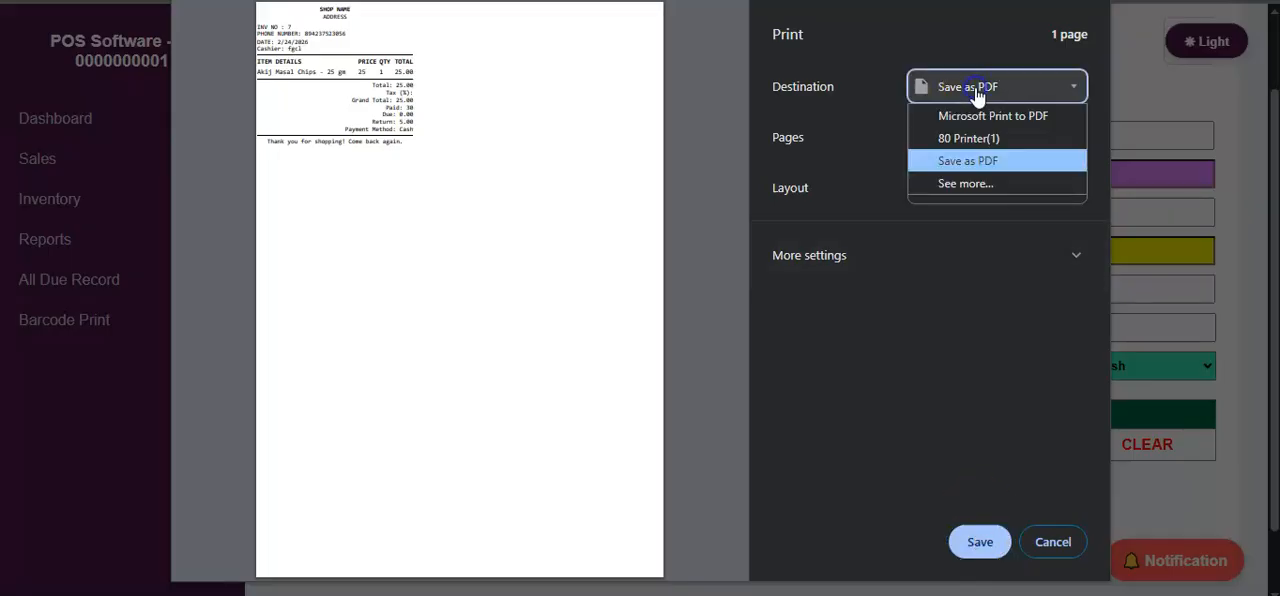
{"action": "left_click", "coordinate": [925, 114]}
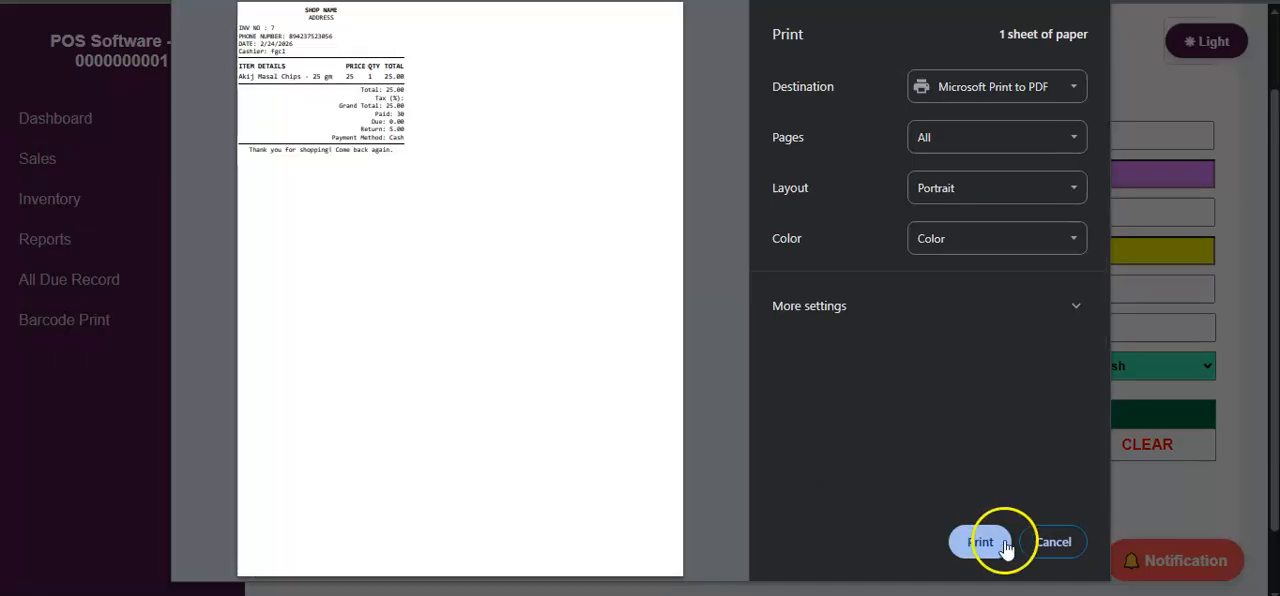
{"action": "left_click", "coordinate": [1053, 542]}
{"action": "left_click", "coordinate": [448, 290]}
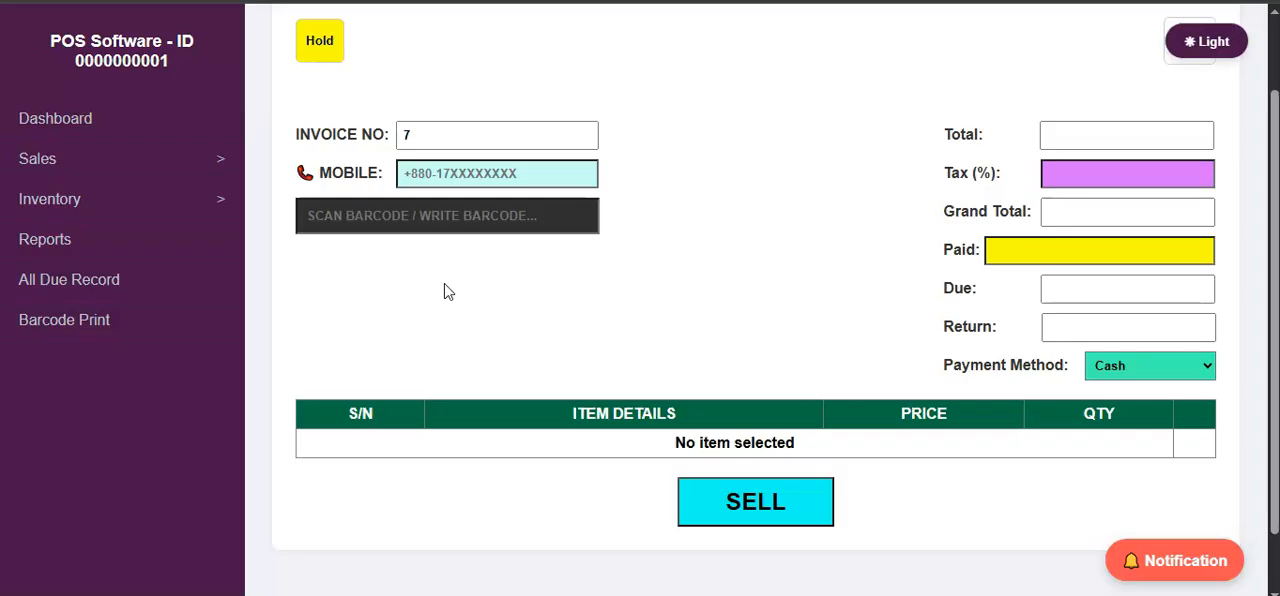
{"action": "scroll", "coordinate": [418, 220], "scroll_direction": "up", "scroll_amount": 1}
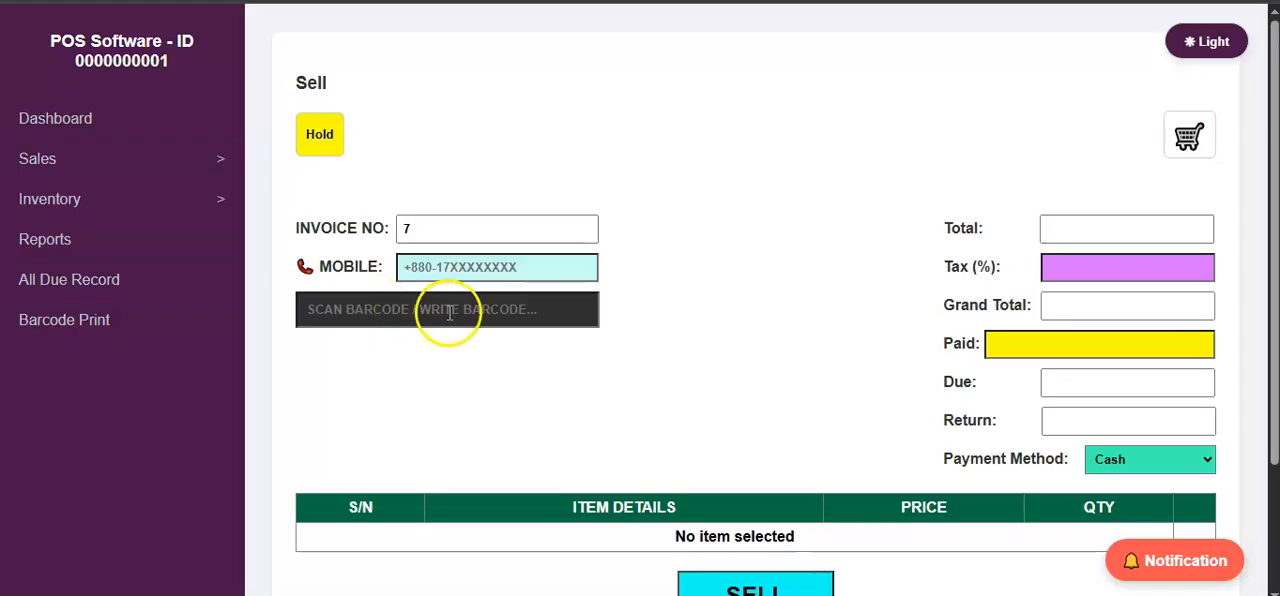
{"action": "scroll", "coordinate": [449, 313], "scroll_direction": "down", "scroll_amount": 1}
{"action": "left_click", "coordinate": [416, 220]}
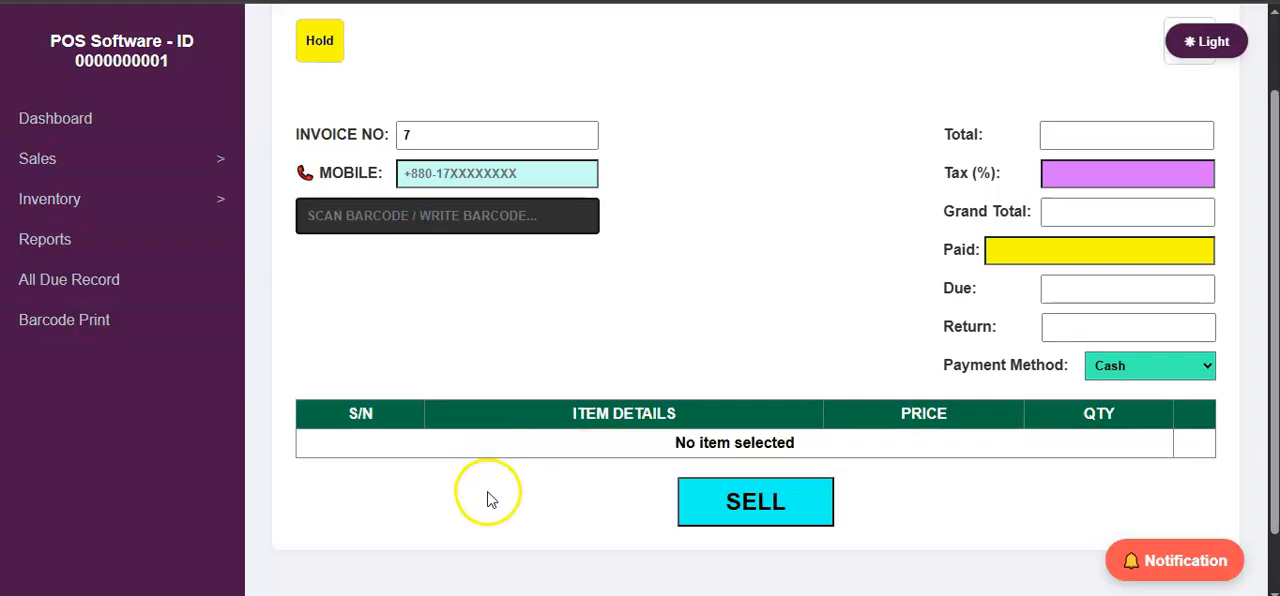
{"action": "scroll", "coordinate": [483, 347], "scroll_direction": "up", "scroll_amount": 1}
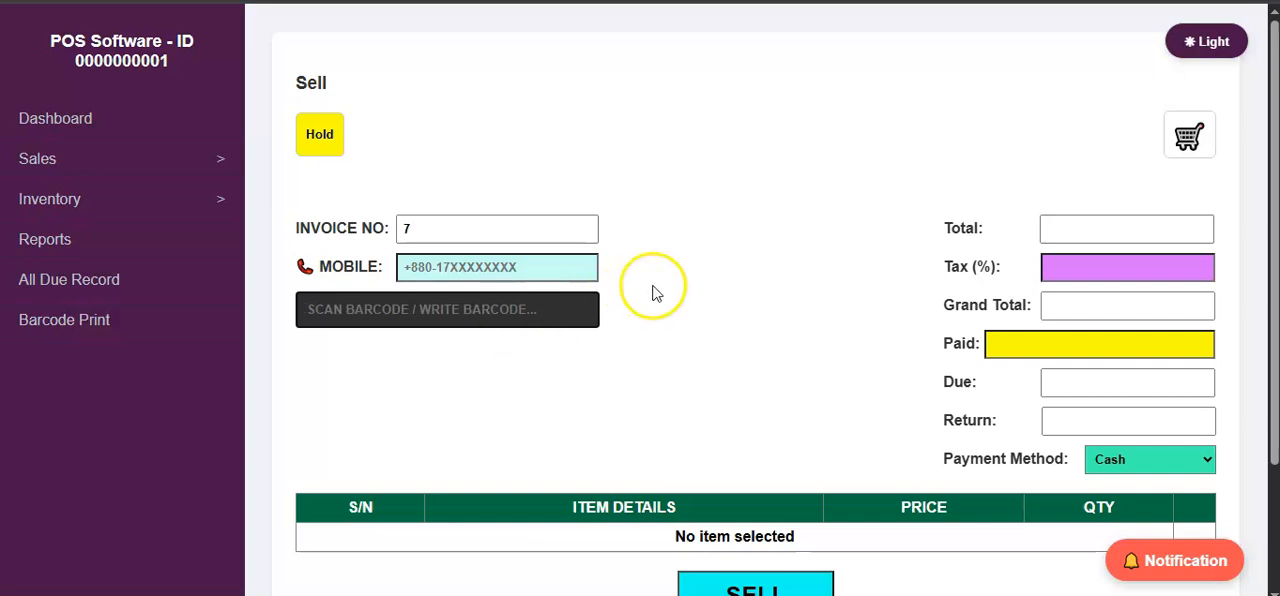
Try to put the empty sale on hold without entering a mobile number.
{"action": "left_click", "coordinate": [322, 146]}
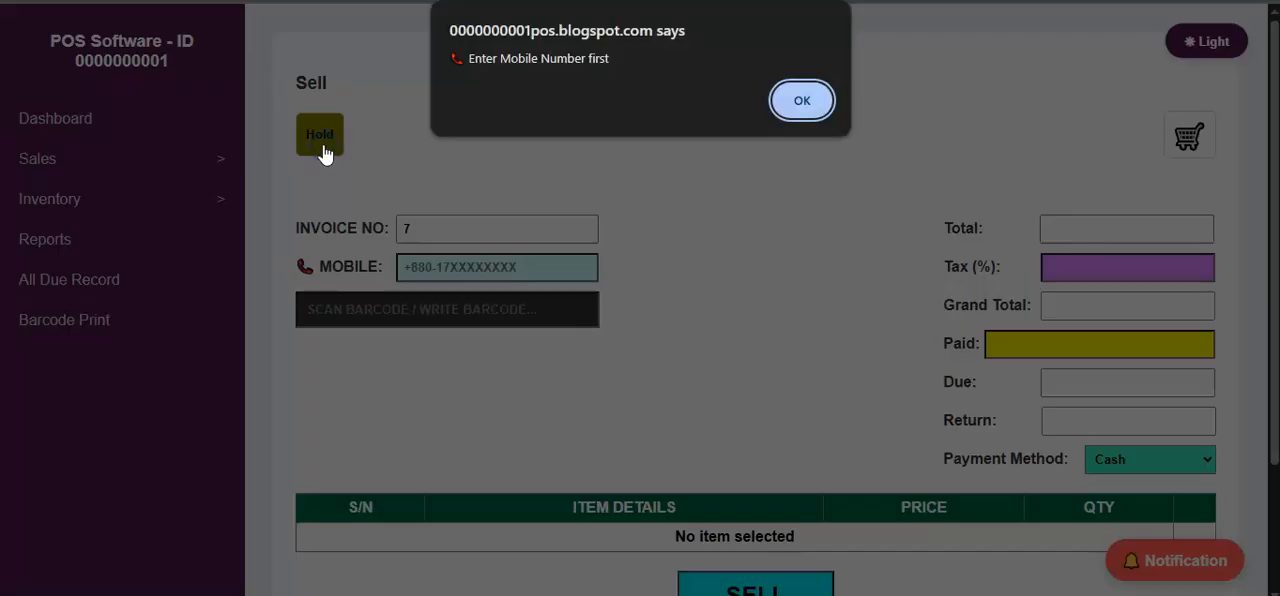
{"action": "left_click", "coordinate": [780, 98]}
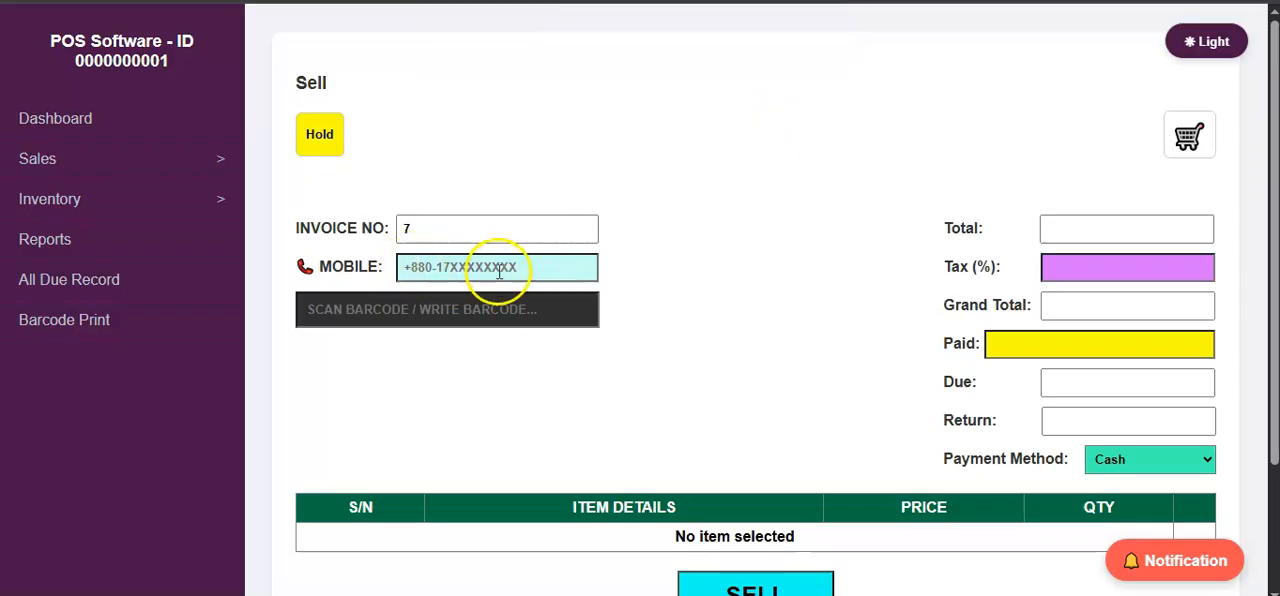
{"action": "left_click", "coordinate": [311, 133]}
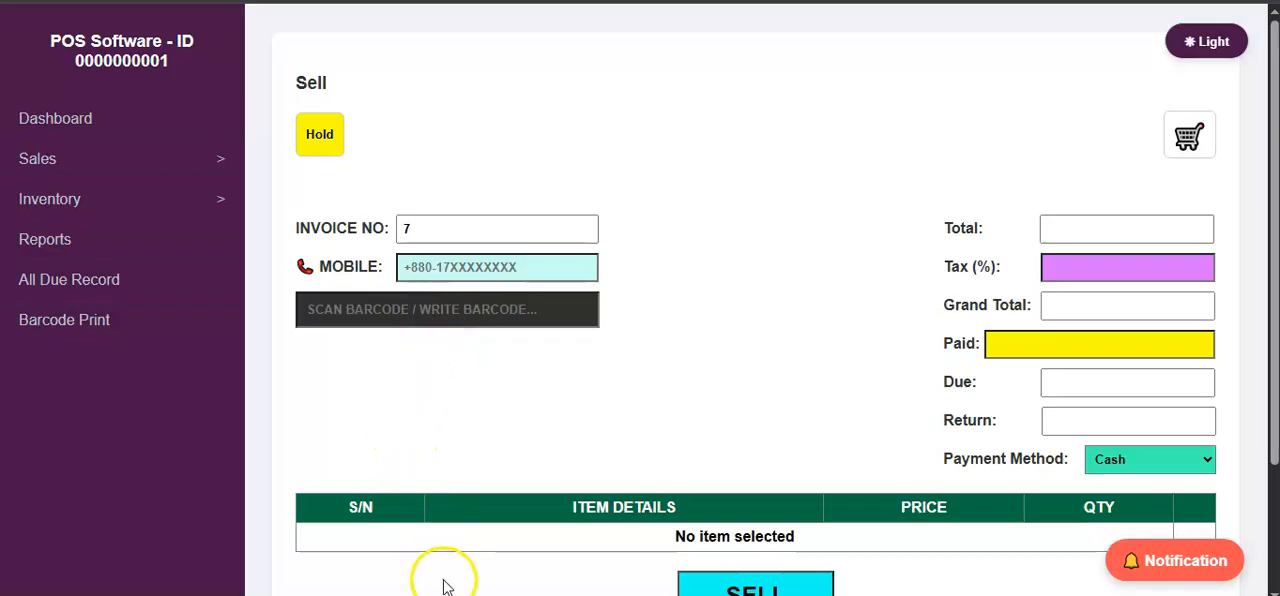
View the list of held carts on the Sell page and close it.
{"action": "left_click", "coordinate": [1183, 143]}
{"action": "left_click", "coordinate": [1172, 165]}
{"action": "left_click", "coordinate": [786, 196]}
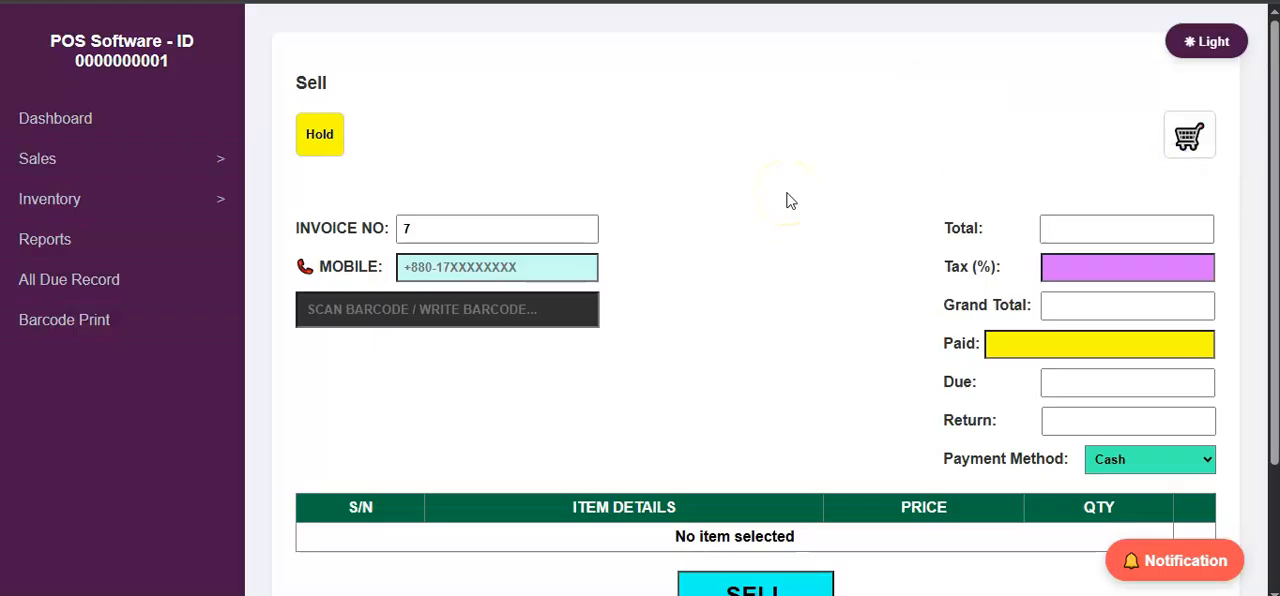
{"action": "left_click", "coordinate": [777, 199]}
{"action": "left_click", "coordinate": [1190, 135]}
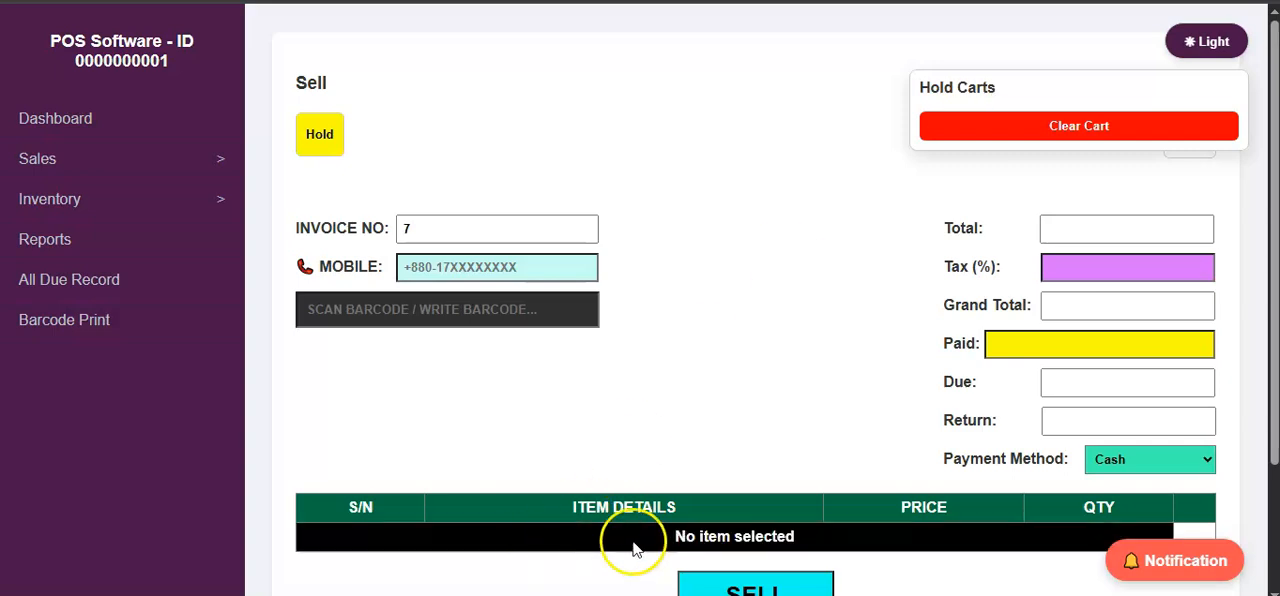
{"action": "left_click", "coordinate": [727, 450]}
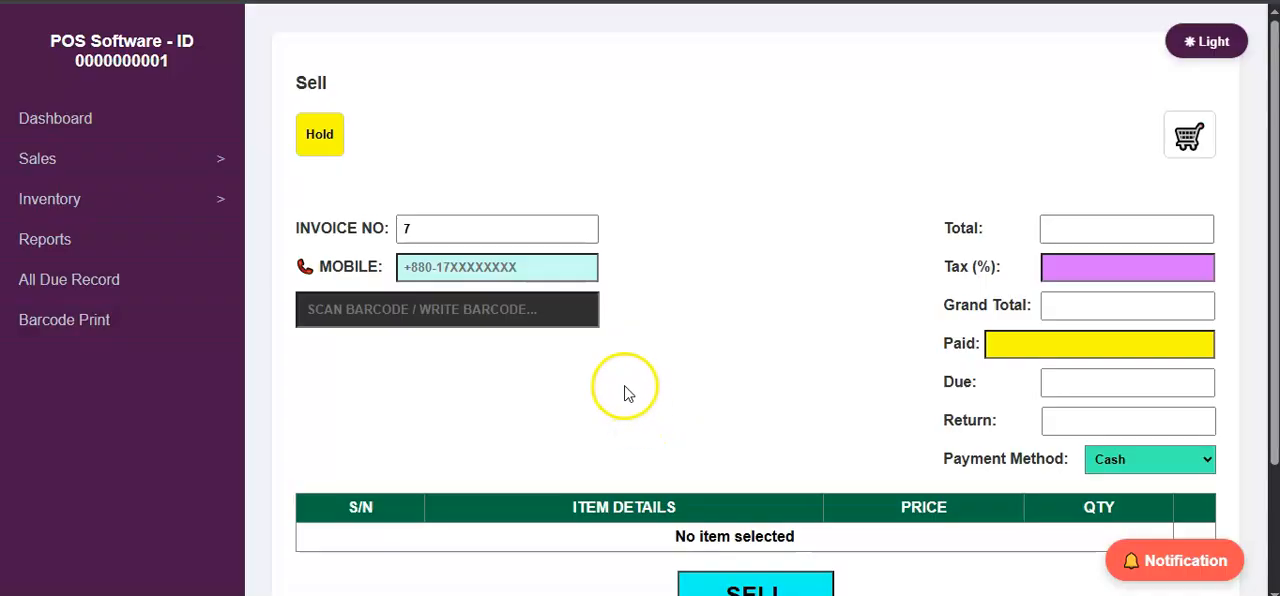
Open the Sales Sheet page.
{"action": "scroll", "coordinate": [550, 400], "scroll_direction": "down", "scroll_amount": 1}
{"action": "scroll", "coordinate": [523, 400], "scroll_direction": "up", "scroll_amount": 1}
{"action": "left_click", "coordinate": [81, 168]}
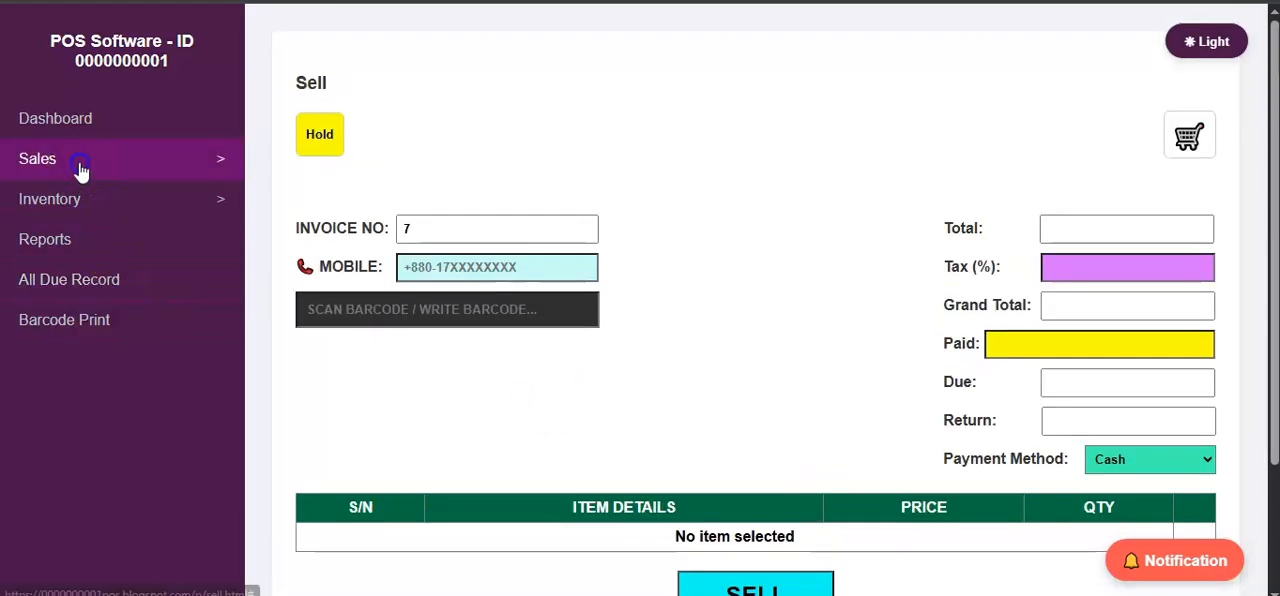
{"action": "left_click", "coordinate": [65, 240]}
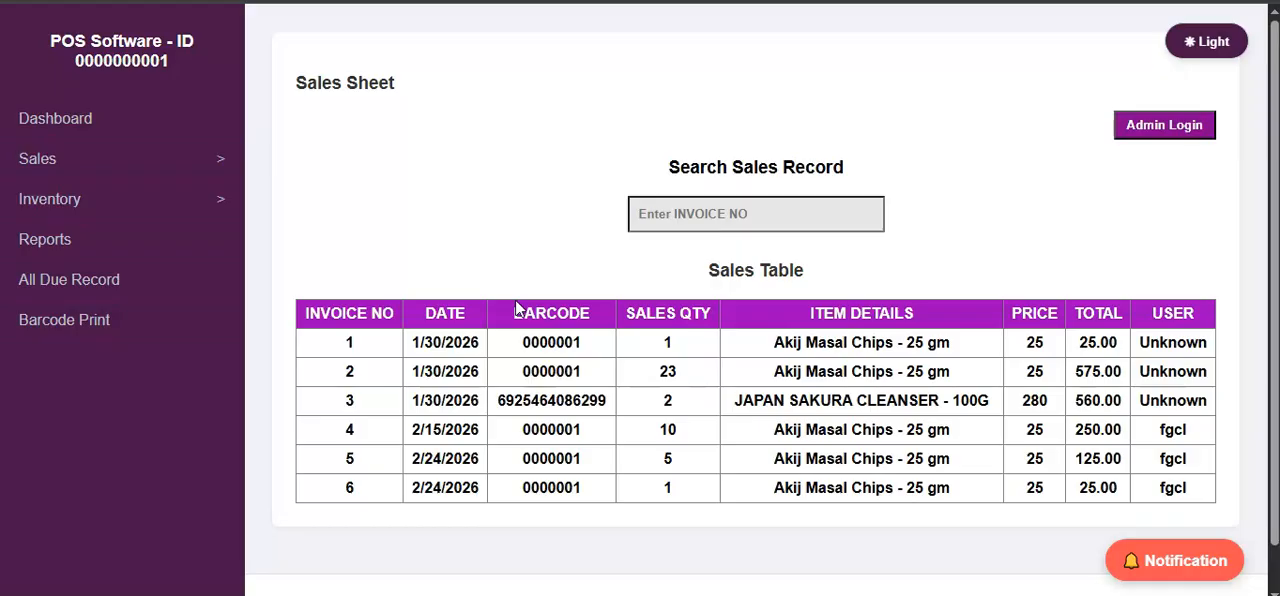
Examine the barcodes and sales quantities of the invoices in the Sales Table.
{"action": "left_click", "coordinate": [532, 340]}
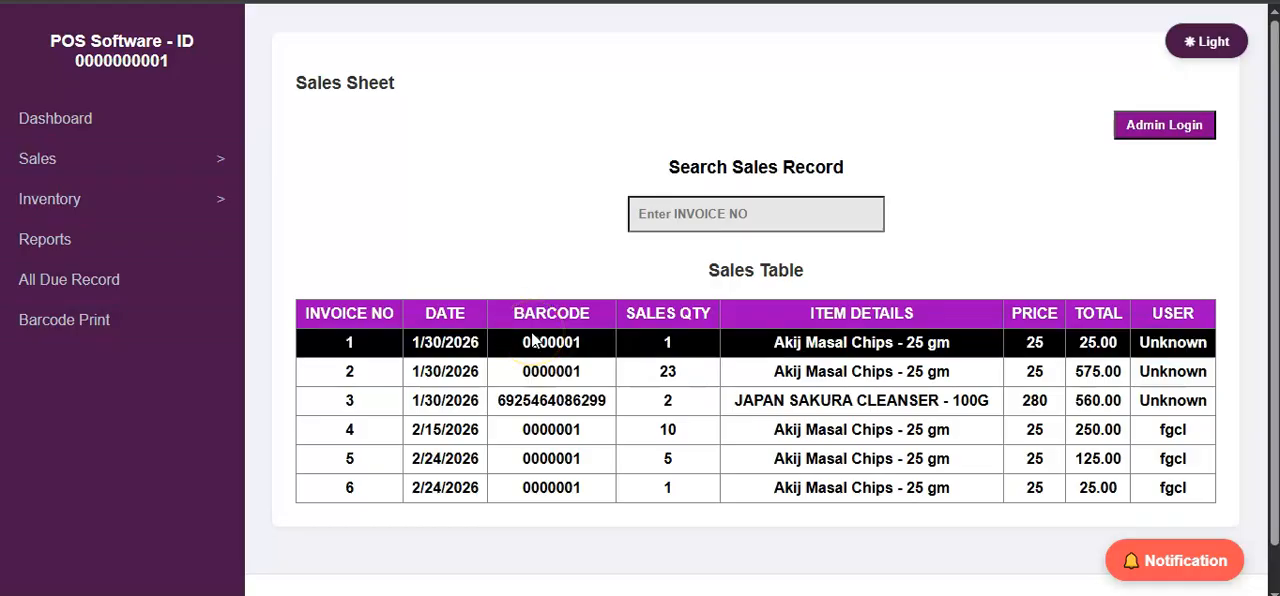
{"action": "left_click", "coordinate": [490, 400]}
{"action": "left_click_drag", "start_coordinate": [497, 400], "coordinate": [608, 406]}
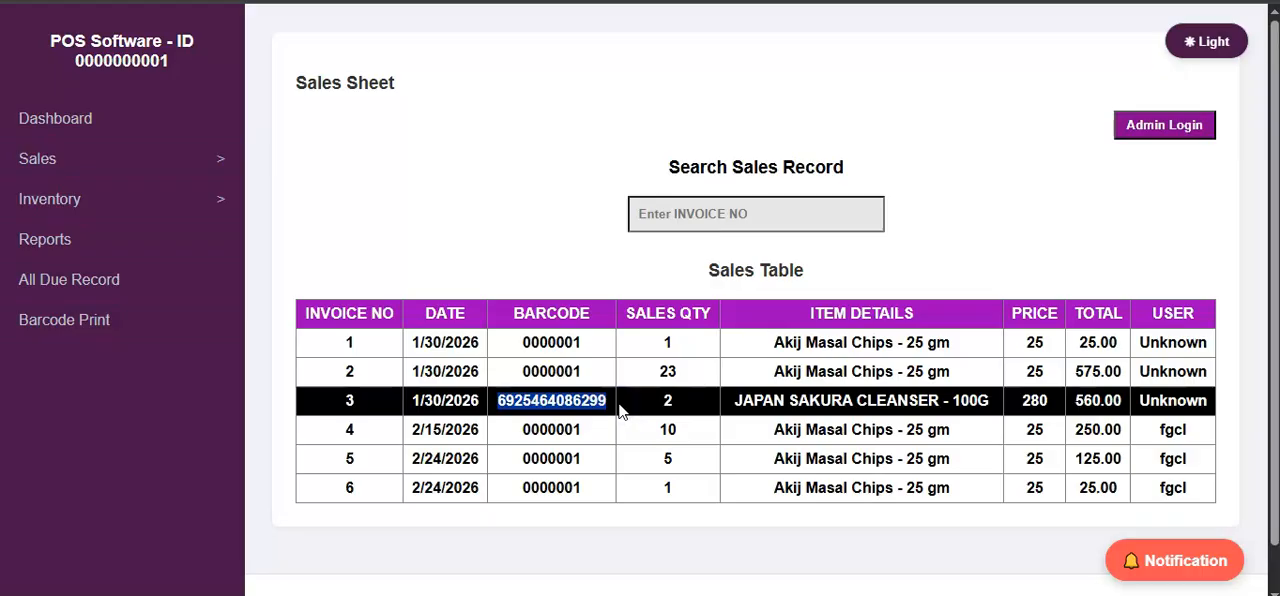
{"action": "left_click", "coordinate": [600, 350]}
{"action": "left_click", "coordinate": [682, 370]}
{"action": "left_click", "coordinate": [676, 345]}
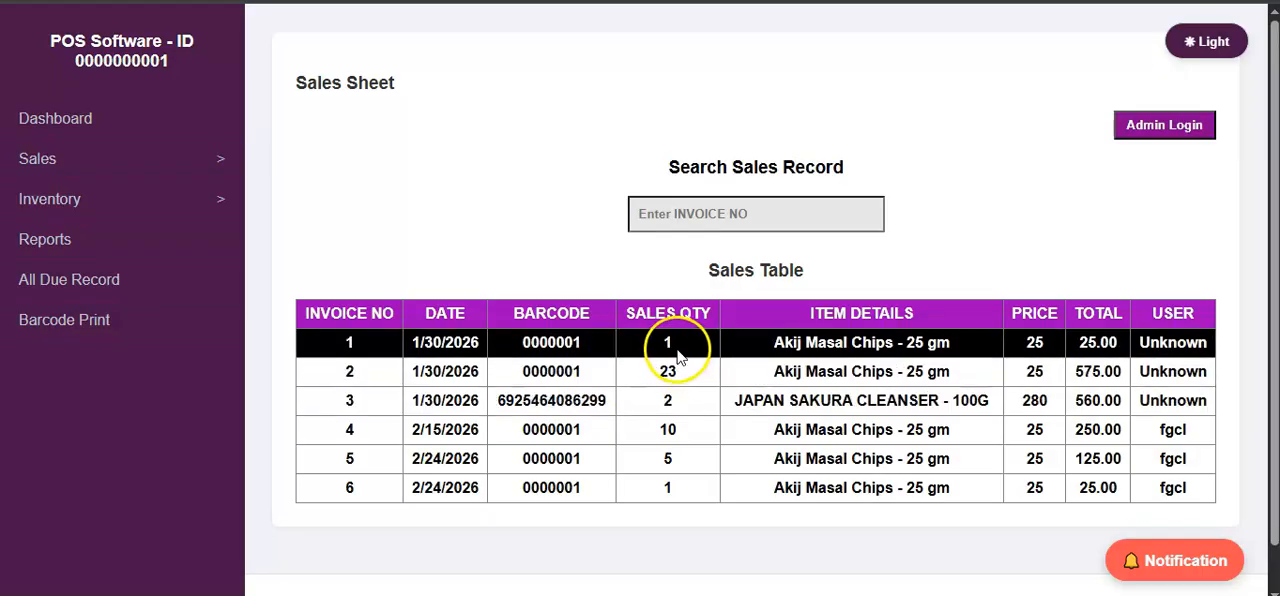
{"action": "left_click", "coordinate": [723, 268]}
{"action": "left_click", "coordinate": [672, 170]}
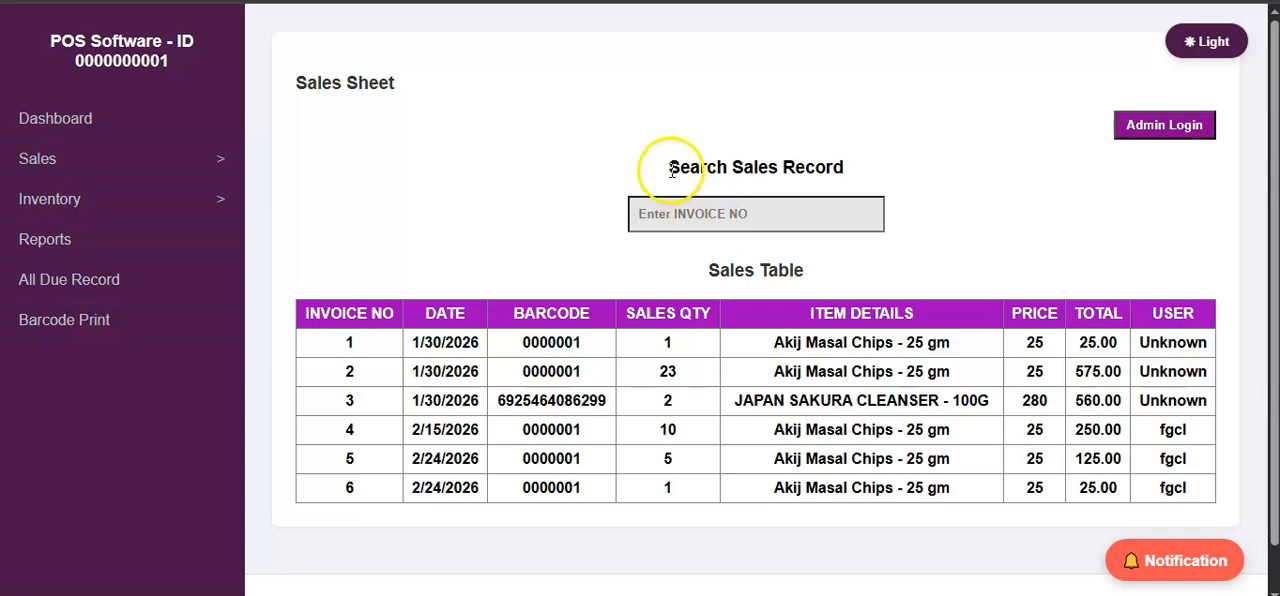
Search the sales records for invoice number 4, review the matching record, and clear the search.
{"action": "left_click", "coordinate": [817, 213]}
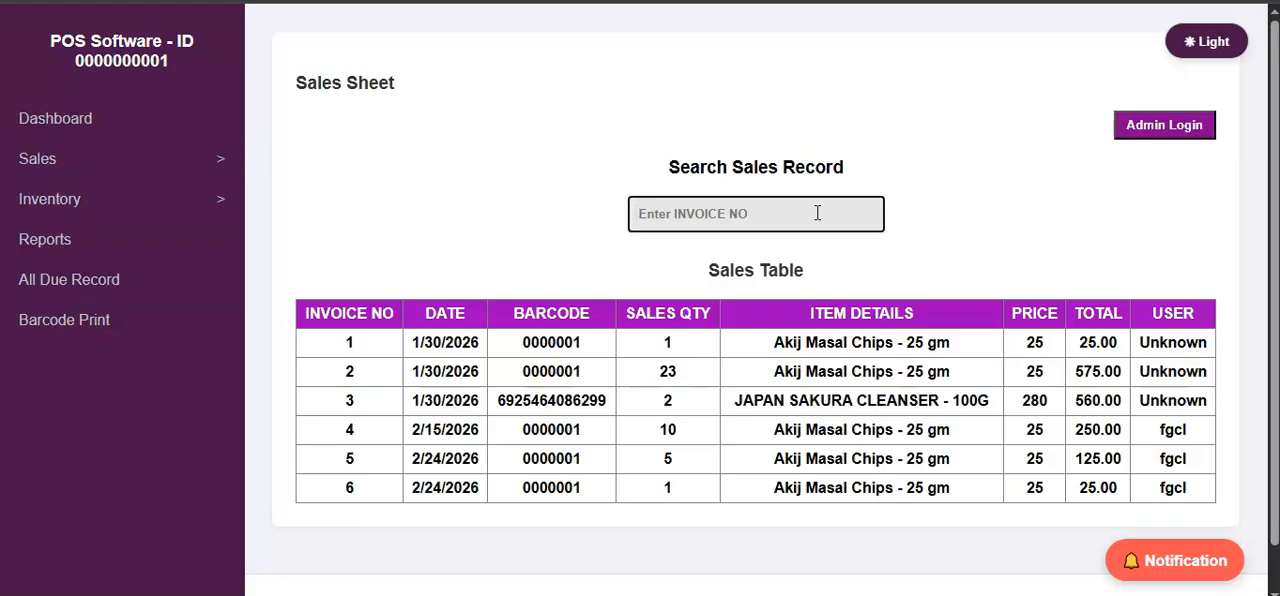
{"action": "left_click", "coordinate": [813, 215]}
{"action": "left_click", "coordinate": [772, 215]}
{"action": "type", "text": "4"}
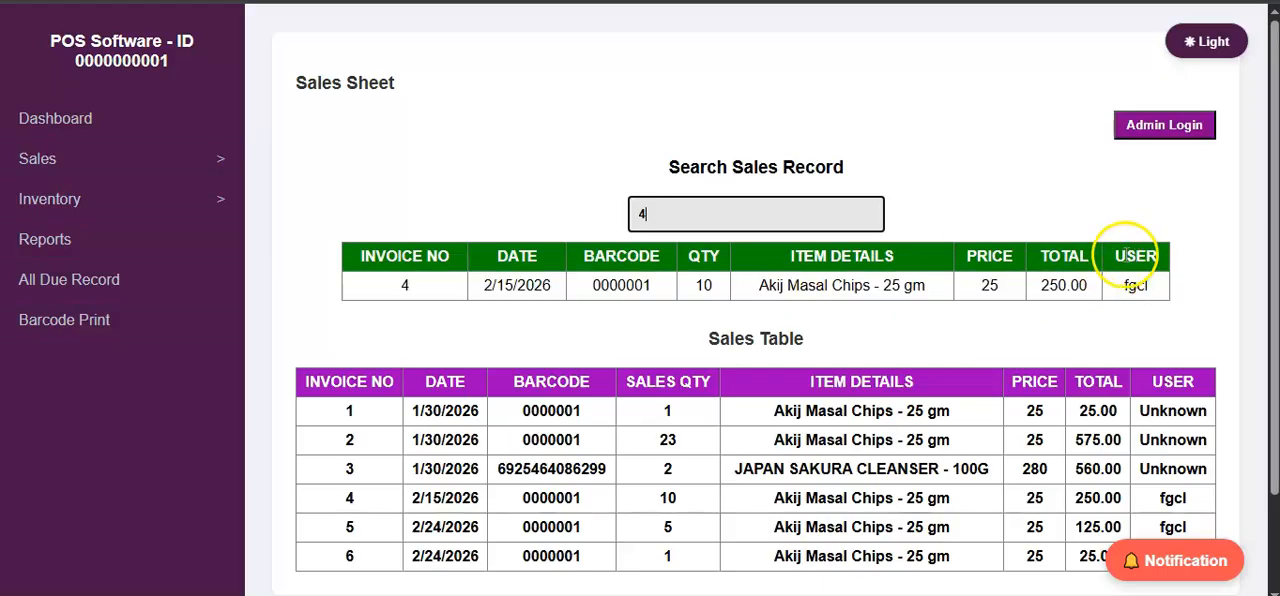
{"action": "scroll", "coordinate": [1155, 405], "scroll_direction": "down", "scroll_amount": 1}
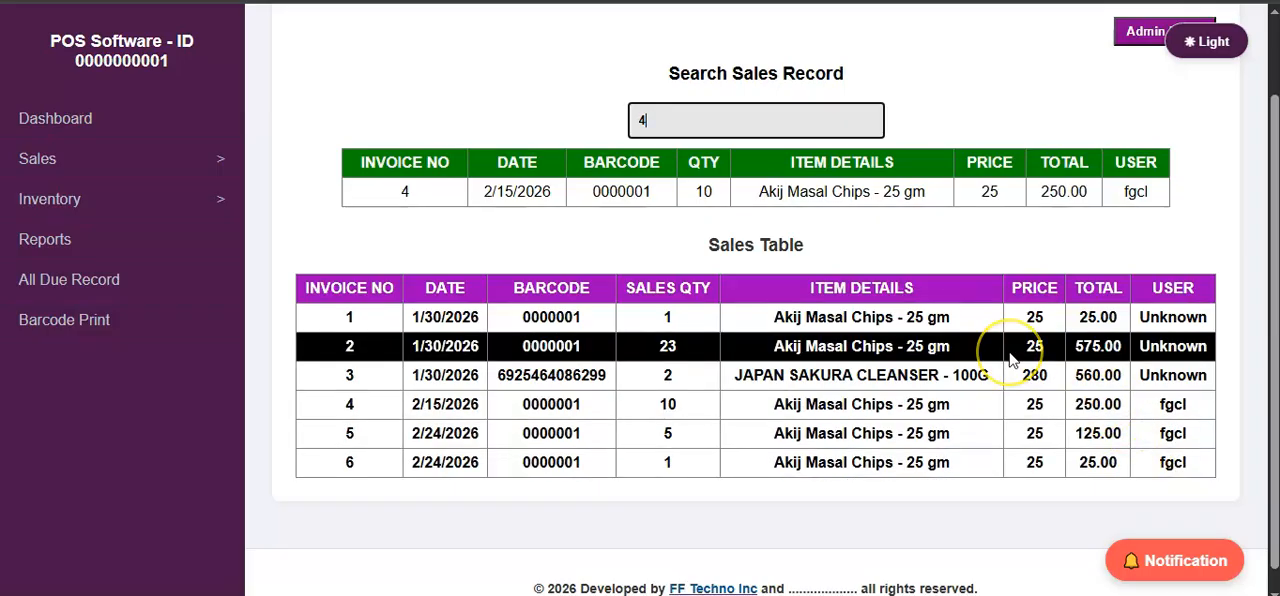
{"action": "key", "text": "BackSpace"}
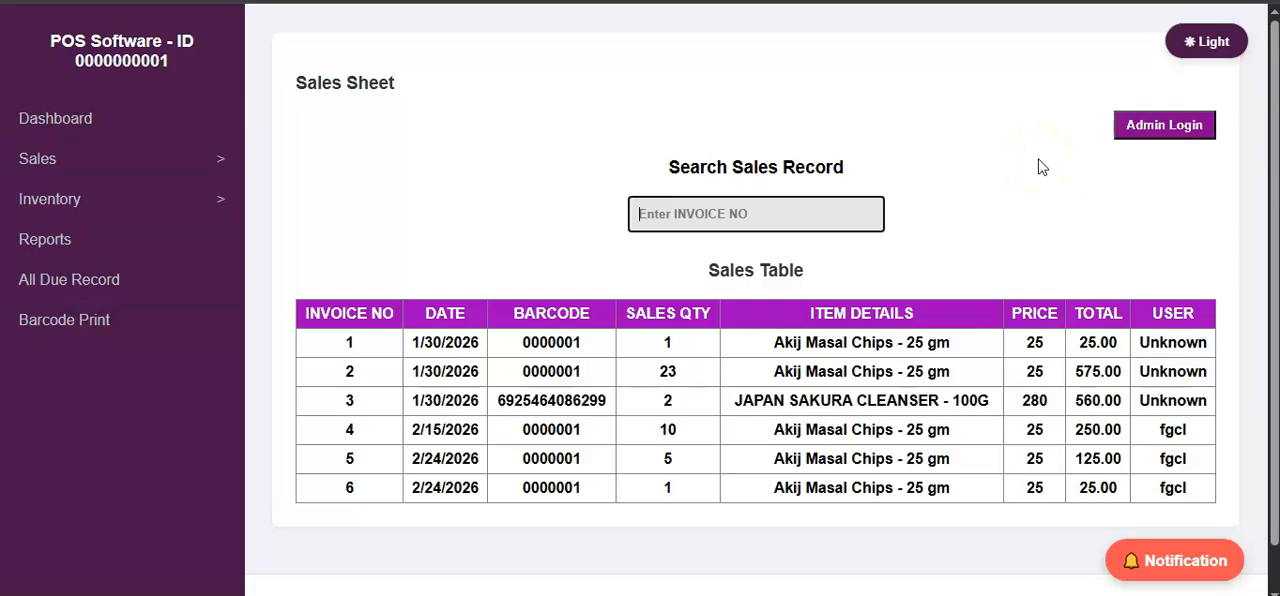
Log in as admin on the Sales Sheet by entering the admin password.
{"action": "left_click", "coordinate": [1163, 125]}
{"action": "left_click", "coordinate": [650, 89]}
{"action": "type", "text": "000000"}
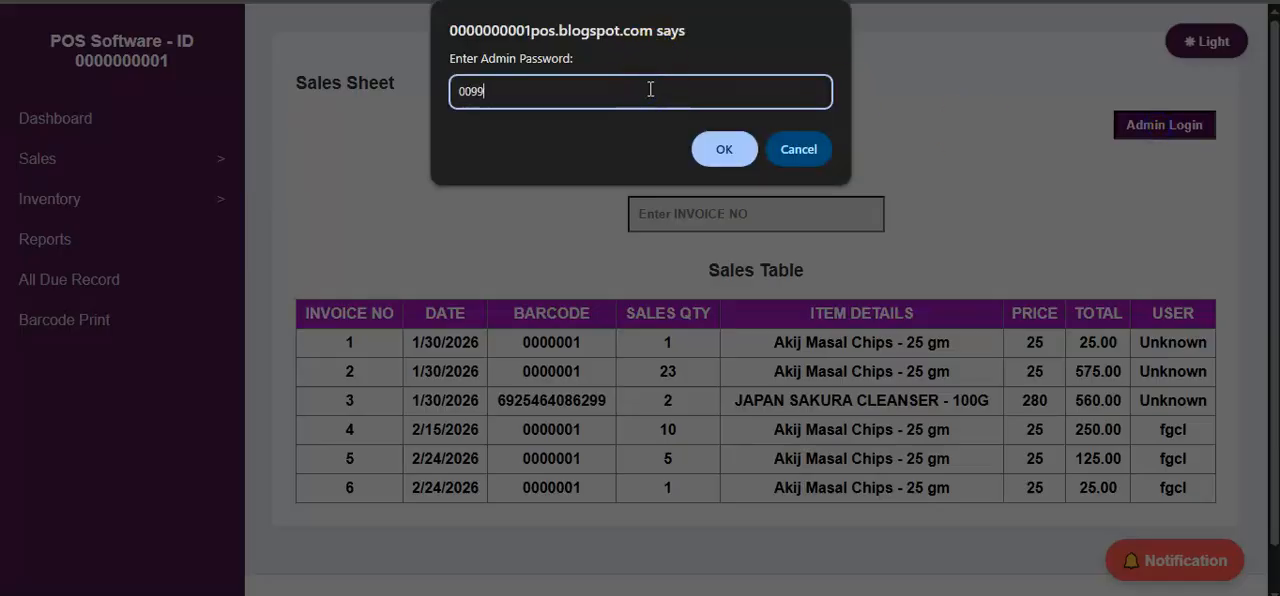
{"action": "key", "text": "Return"}
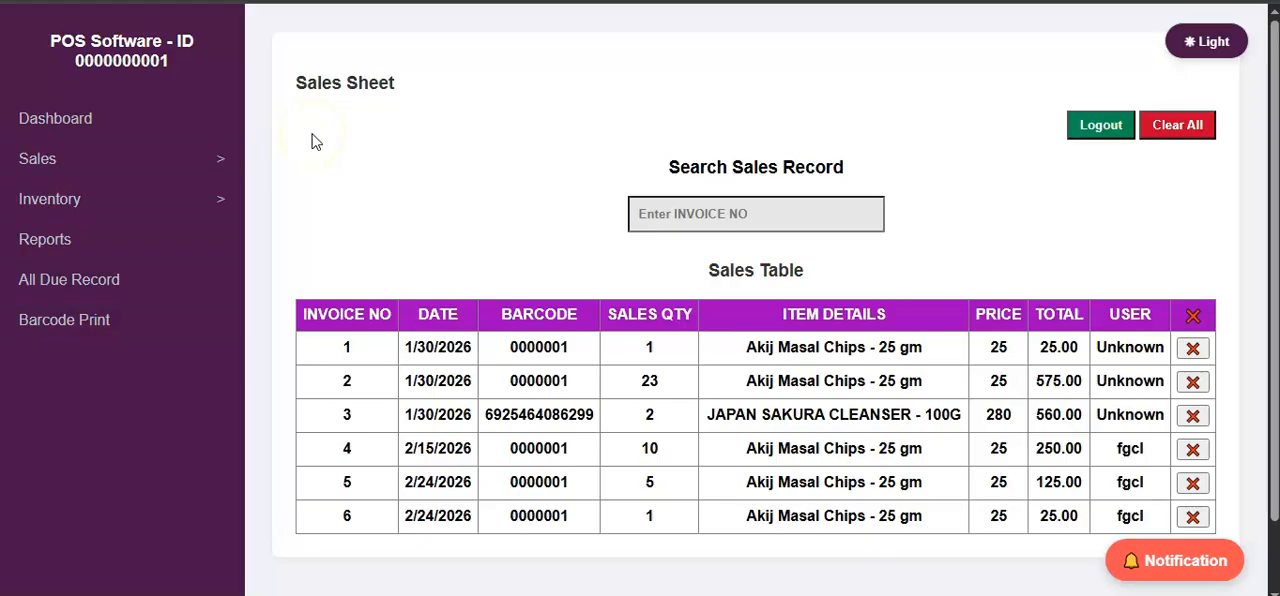
Reload the Sales Sheet and open the Reports page.
{"action": "left_click", "coordinate": [114, 170]}
{"action": "left_click", "coordinate": [117, 172]}
{"action": "left_click", "coordinate": [117, 172]}
{"action": "left_click", "coordinate": [100, 245]}
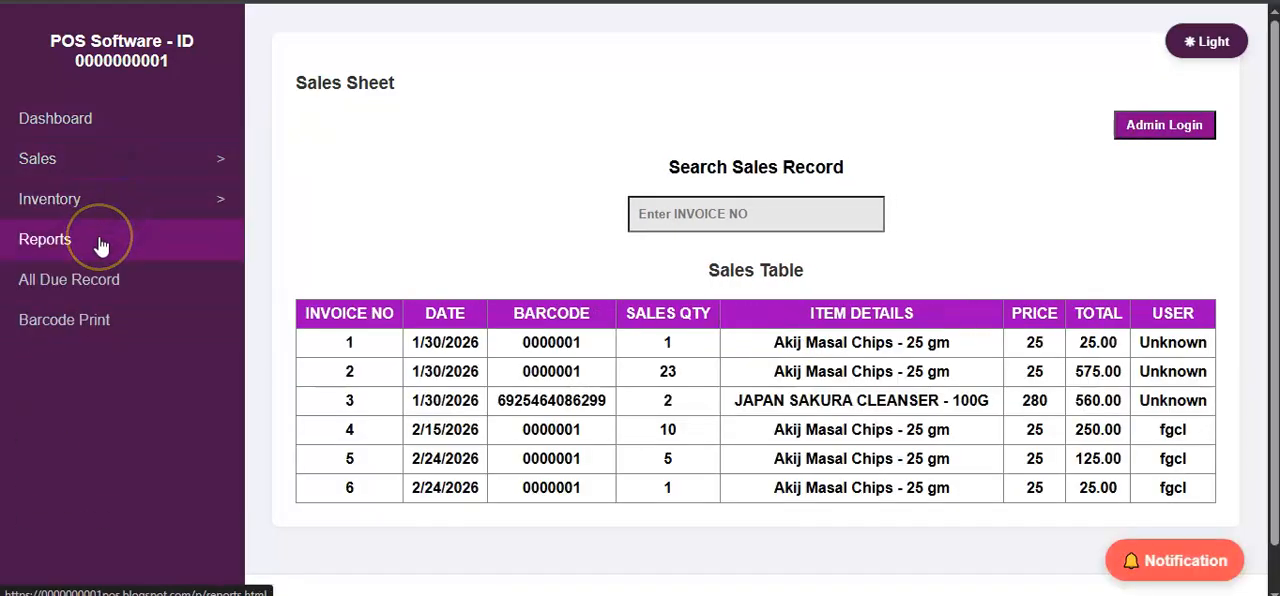
{"action": "left_click", "coordinate": [133, 229]}
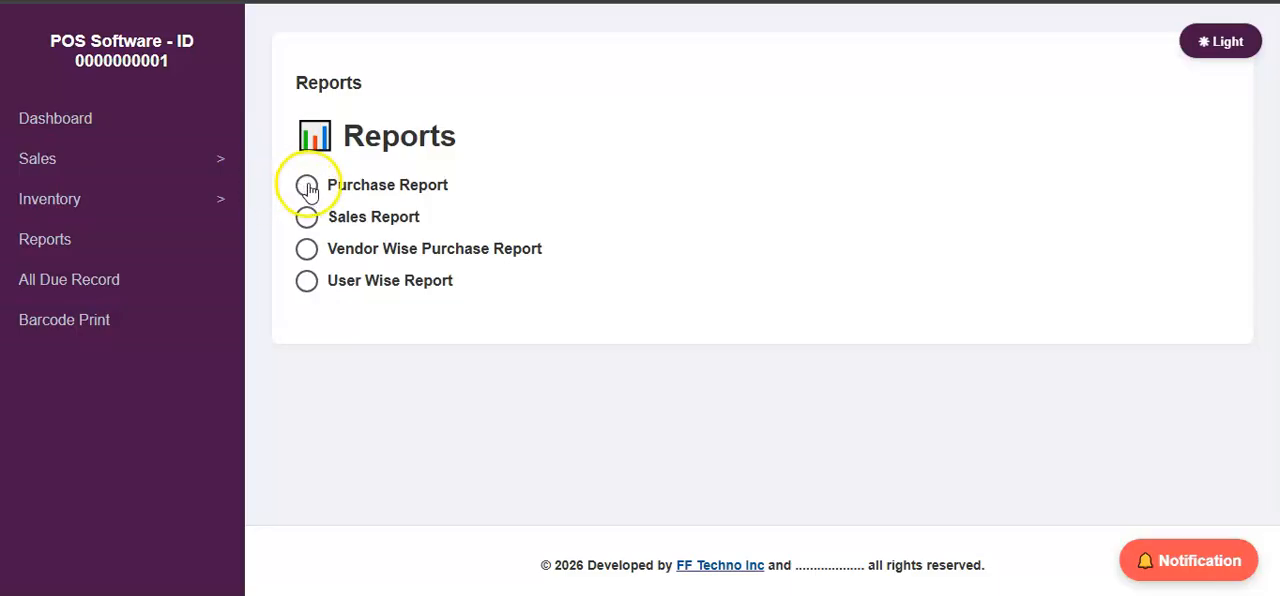
Generate a Purchase Report for the period from 01/01/2026 to 02/24/2026.
{"action": "left_click", "coordinate": [307, 186]}
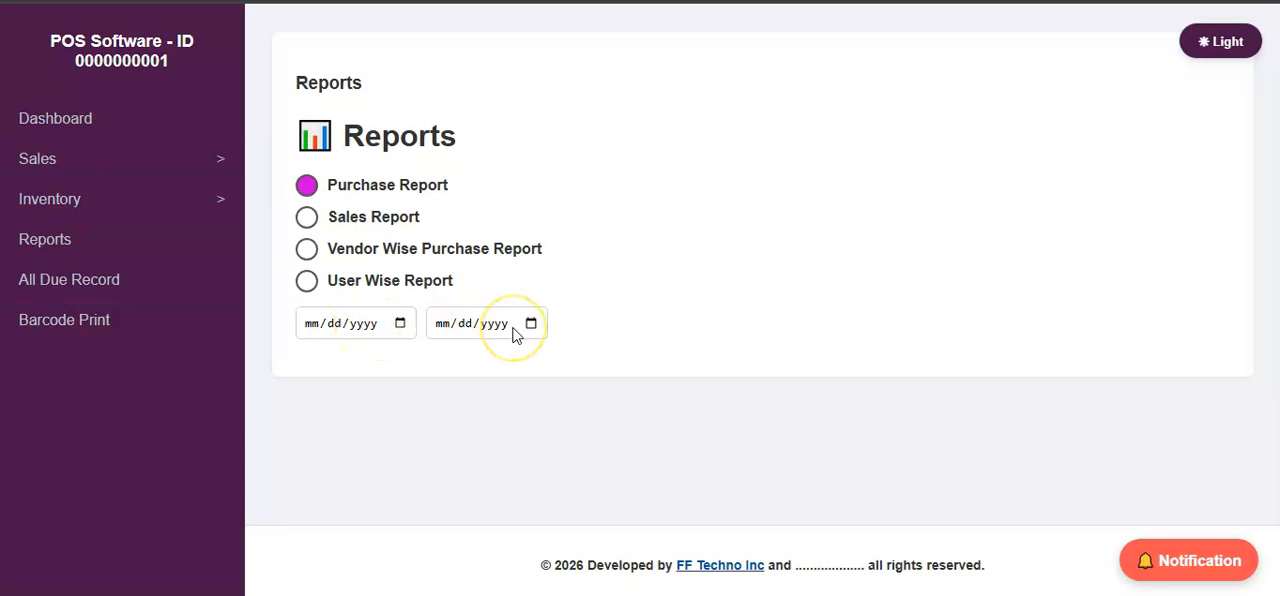
{"action": "left_click", "coordinate": [400, 323]}
{"action": "left_click", "coordinate": [446, 361]}
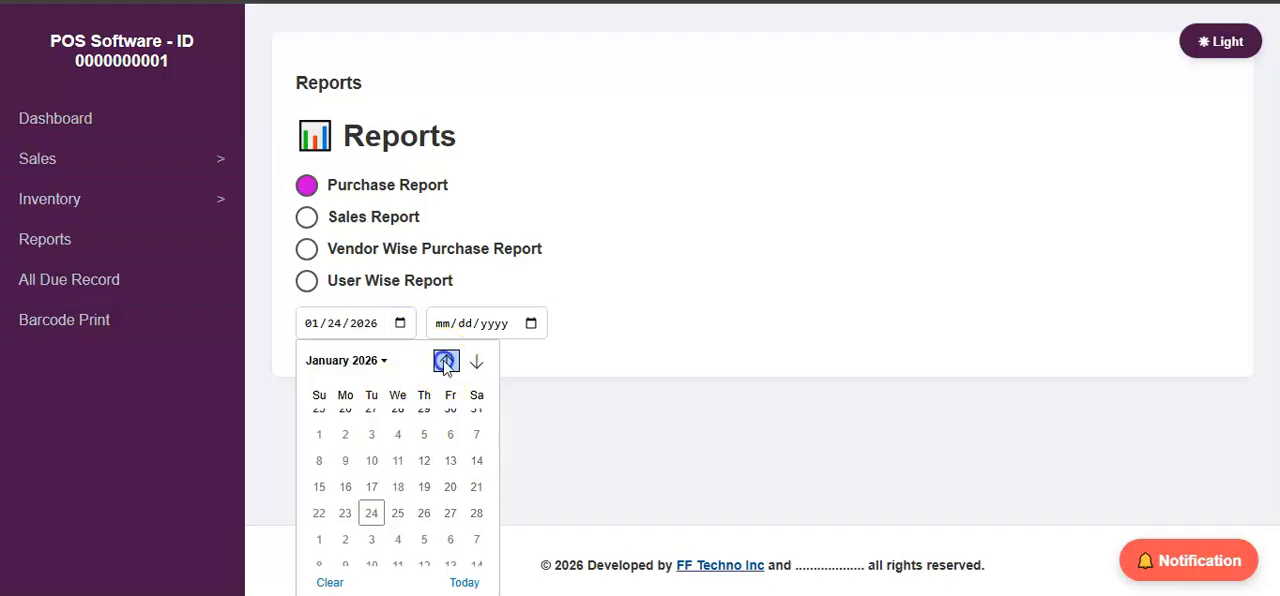
{"action": "left_click", "coordinate": [424, 422]}
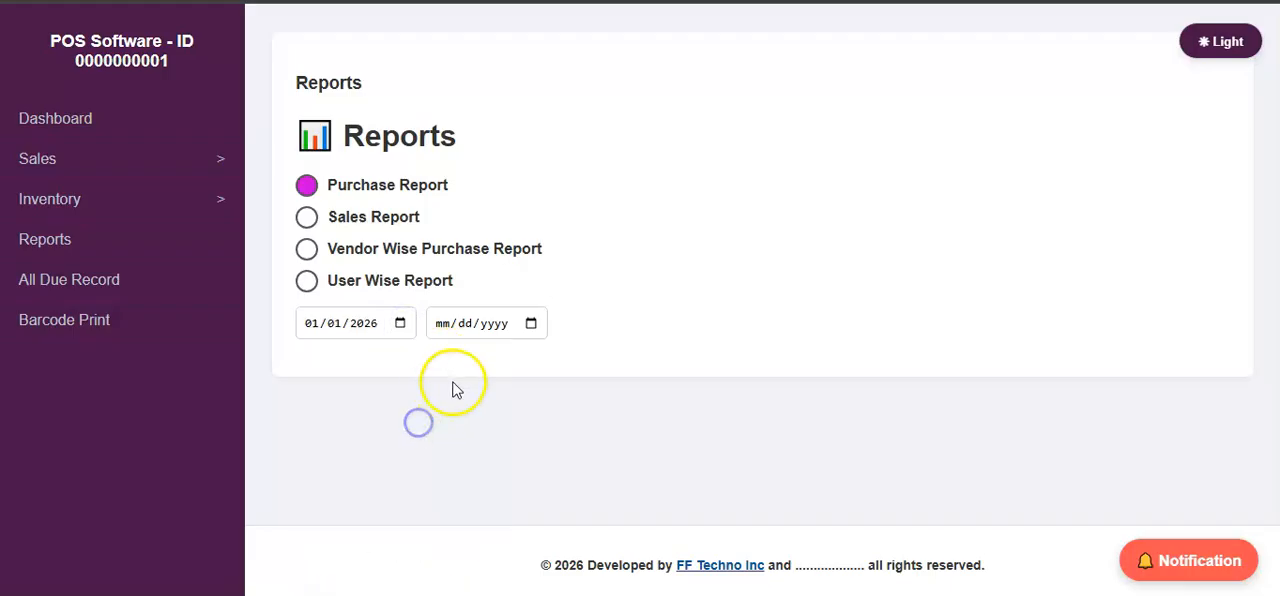
{"action": "left_click", "coordinate": [531, 323]}
{"action": "left_click", "coordinate": [592, 581]}
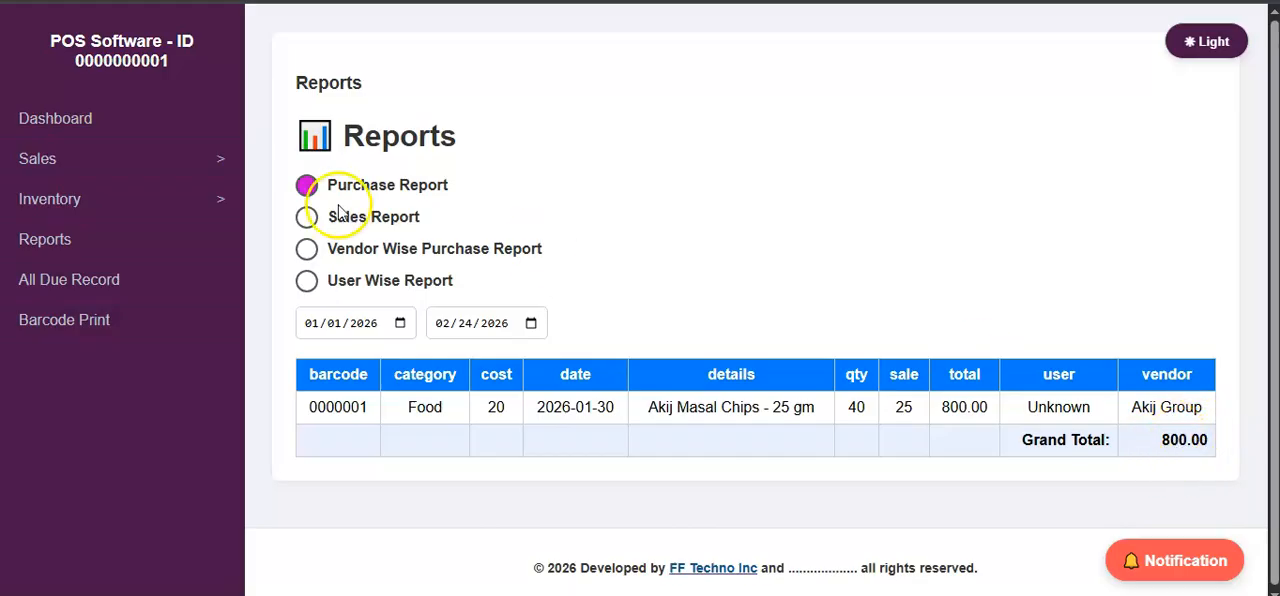
Generate a Sales Report for 01/01/2026 to 02/24/2026 and review its rows down to the grand total.
{"action": "left_click", "coordinate": [306, 217]}
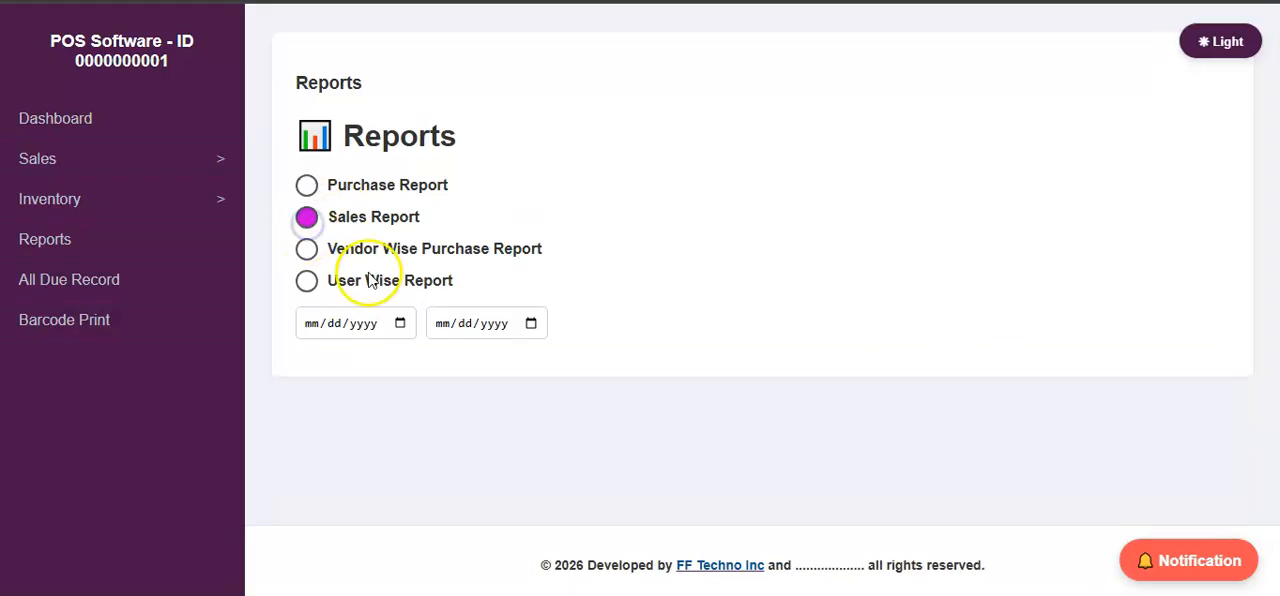
{"action": "left_click", "coordinate": [400, 323]}
{"action": "left_click", "coordinate": [446, 360]}
{"action": "left_click", "coordinate": [424, 421]}
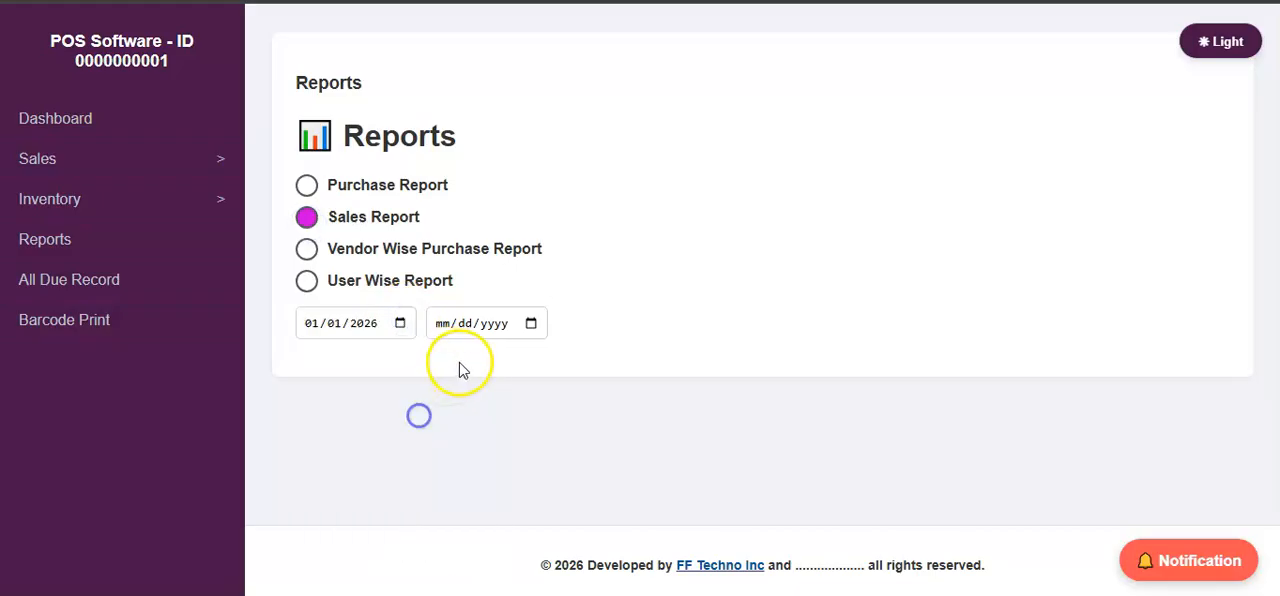
{"action": "left_click", "coordinate": [531, 323]}
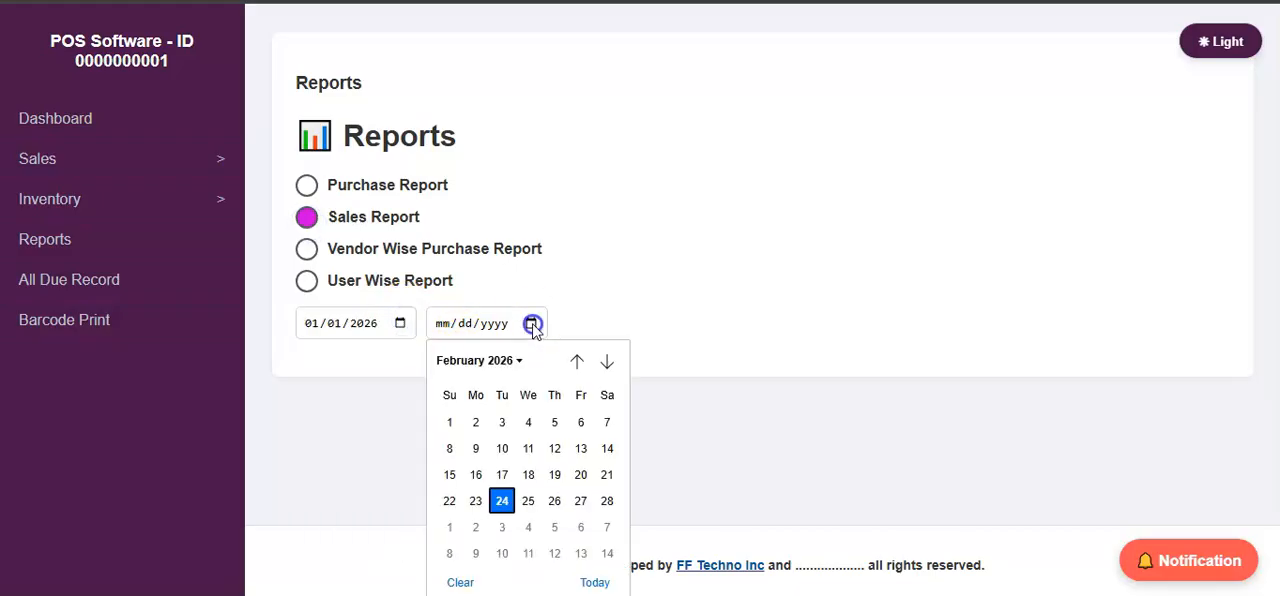
{"action": "left_click", "coordinate": [588, 580]}
{"action": "scroll", "coordinate": [609, 400], "scroll_direction": "down", "scroll_amount": 3}
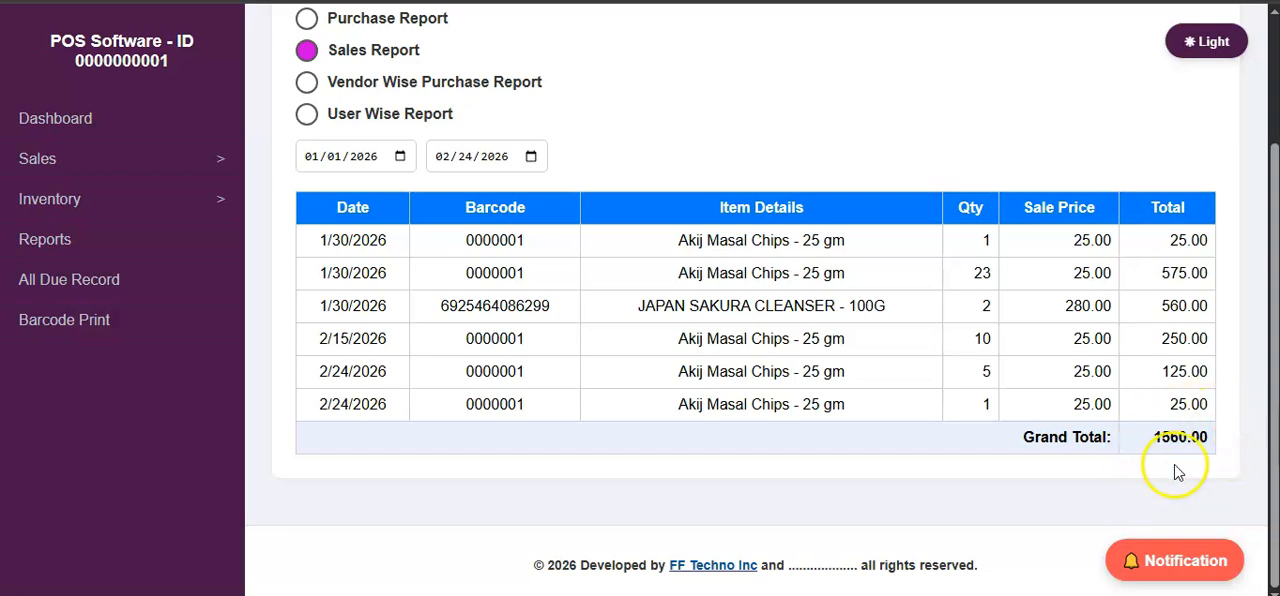
{"action": "scroll", "coordinate": [263, 209], "scroll_direction": "up", "scroll_amount": 1}
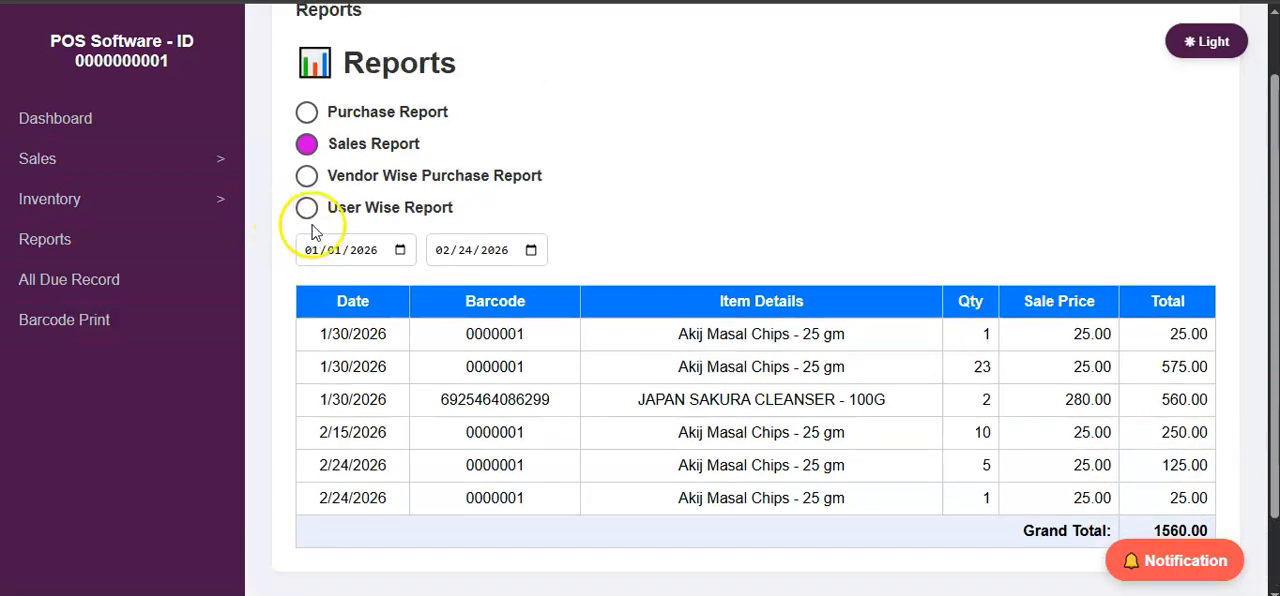
Generate a Vendor Wise Purchase Report for Akij Group with both the start and end date set to 01/30/2026.
{"action": "left_click", "coordinate": [306, 178]}
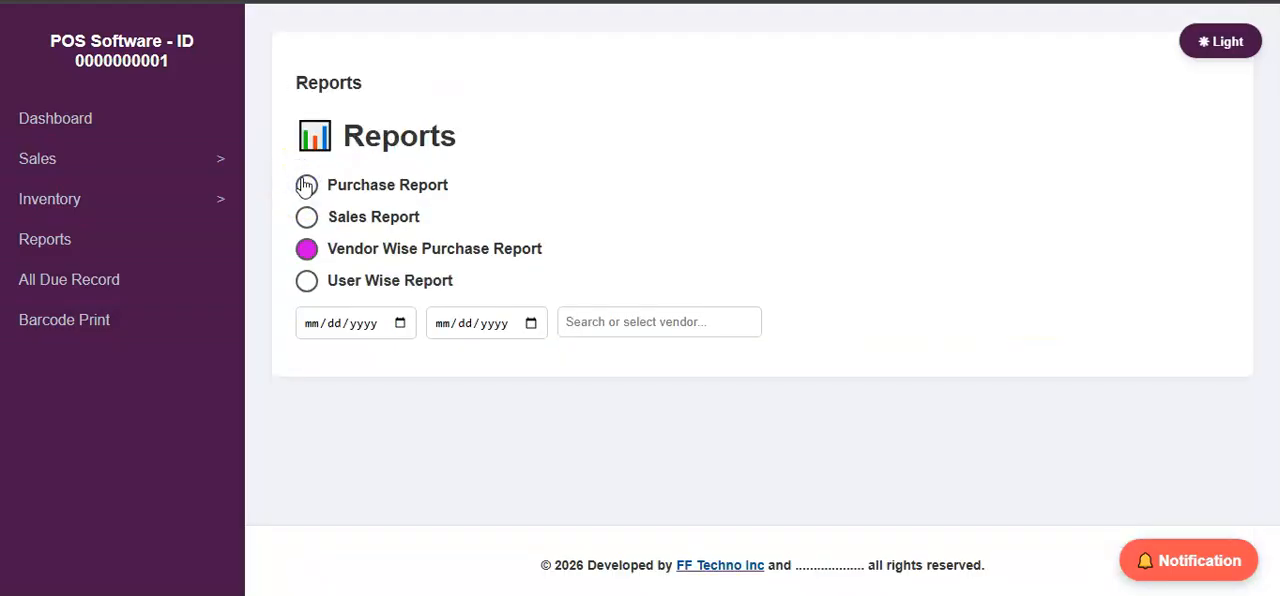
{"action": "left_click", "coordinate": [400, 322]}
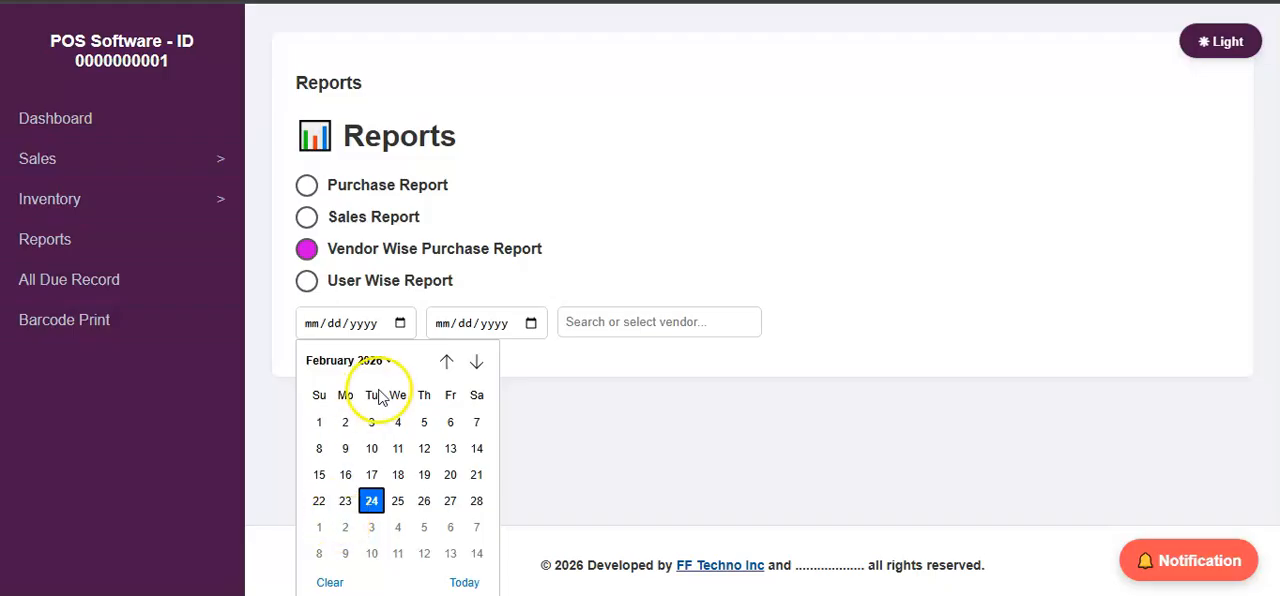
{"action": "left_click", "coordinate": [445, 362]}
{"action": "left_click", "coordinate": [450, 526]}
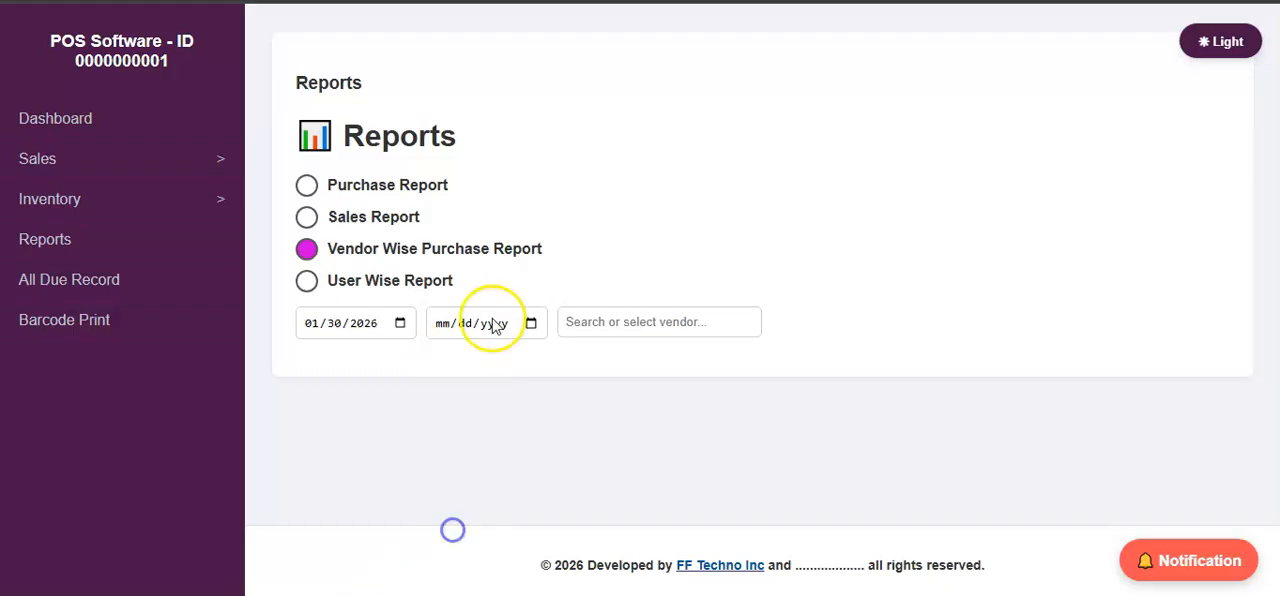
{"action": "left_click", "coordinate": [531, 323]}
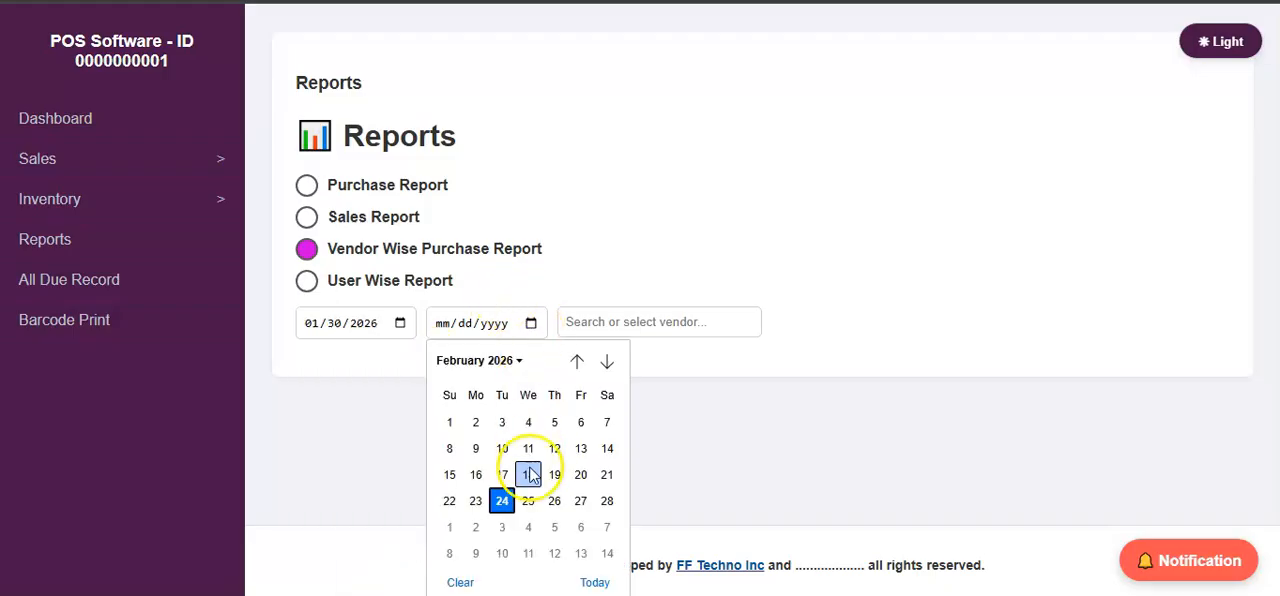
{"action": "left_click", "coordinate": [576, 362]}
{"action": "left_click", "coordinate": [580, 527]}
{"action": "left_click", "coordinate": [669, 309]}
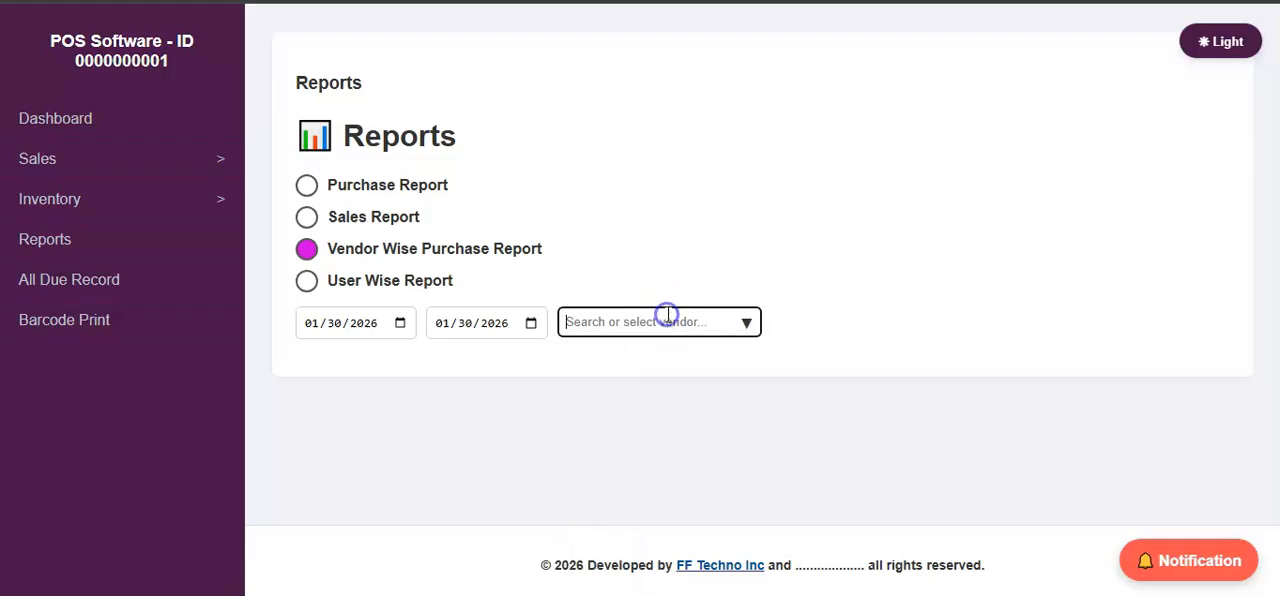
{"action": "type", "text": "a"}
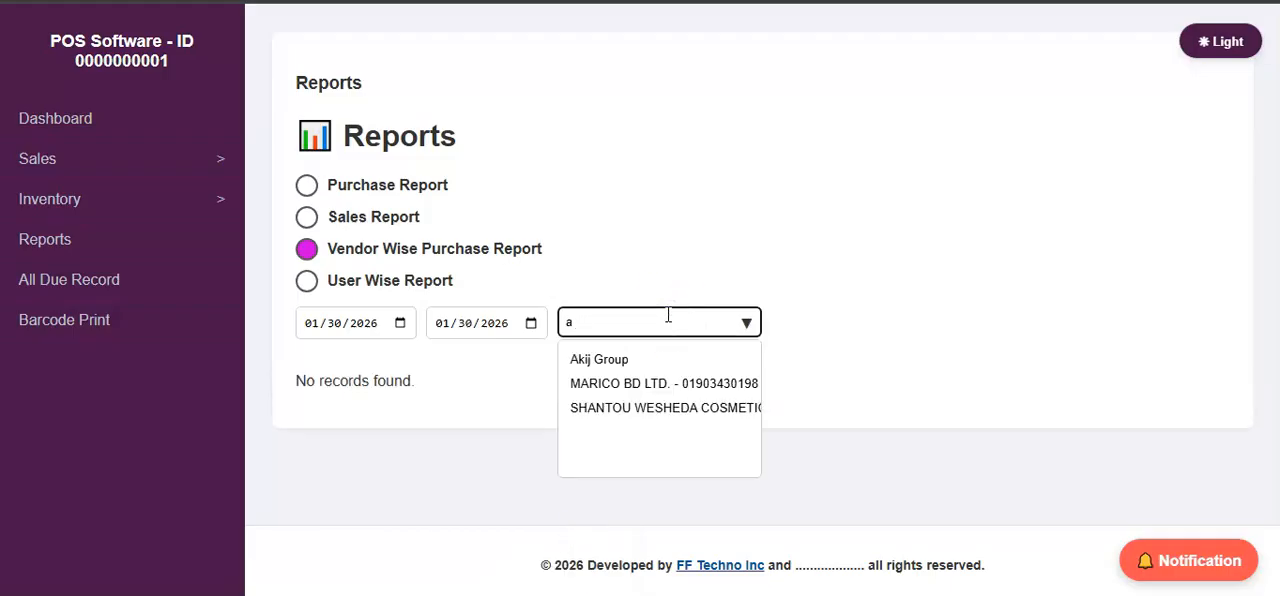
{"action": "left_click", "coordinate": [663, 360]}
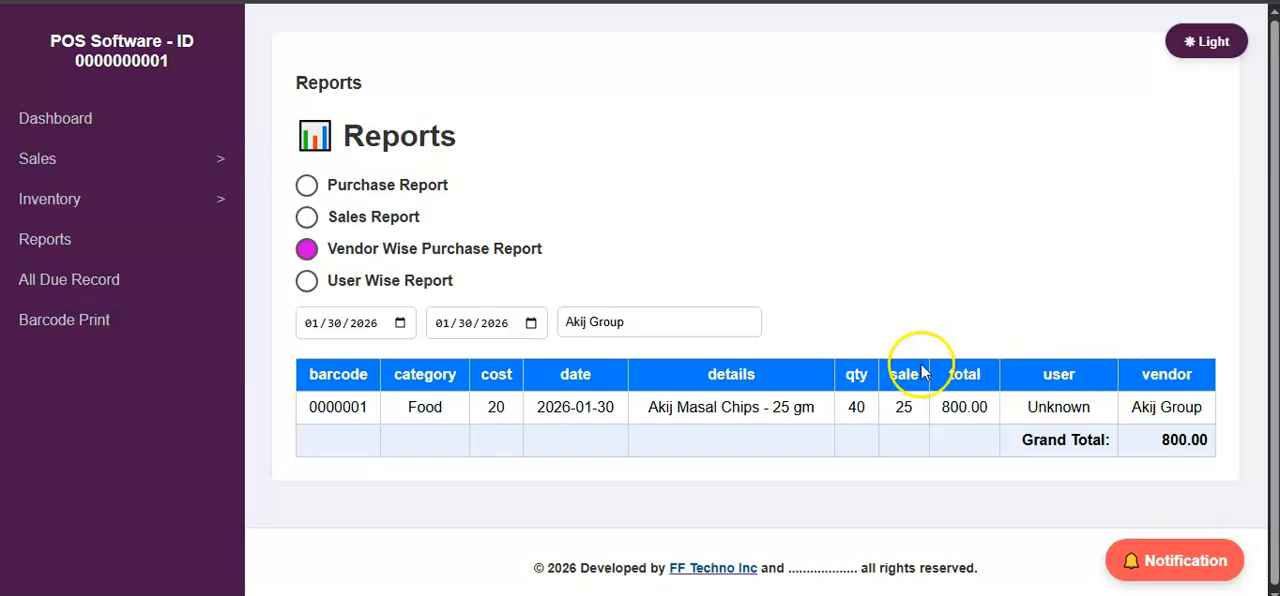
Look at the date and user filters of the User Wise Report and return to the Purchase Report option.
{"action": "left_click", "coordinate": [307, 282]}
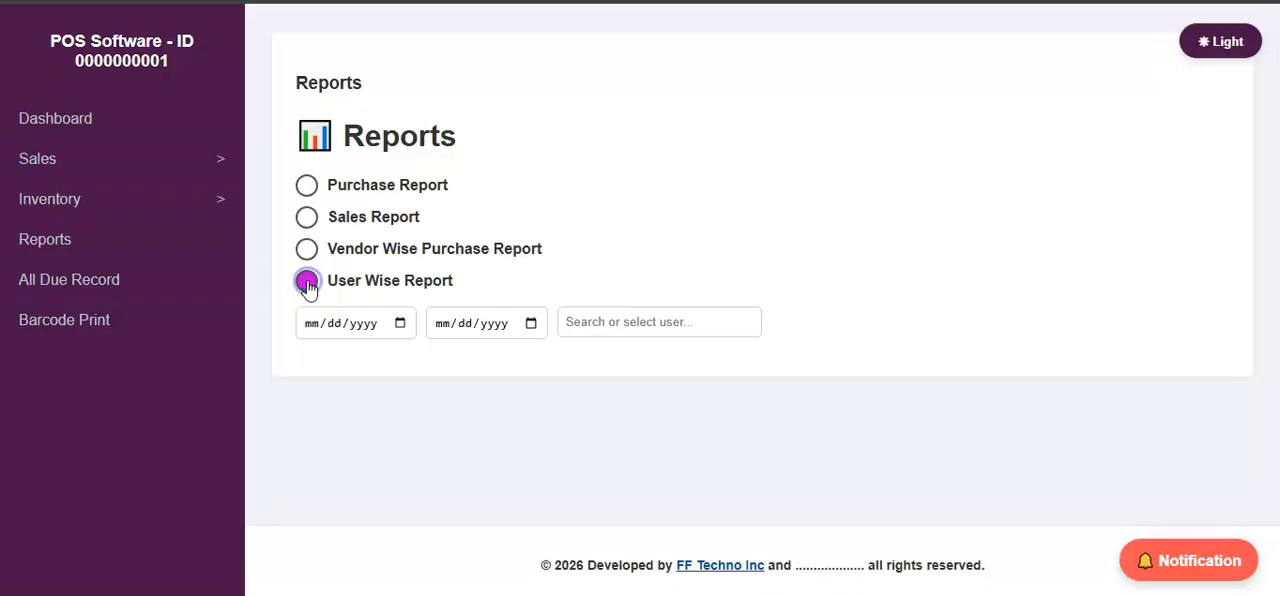
{"action": "left_click", "coordinate": [399, 326]}
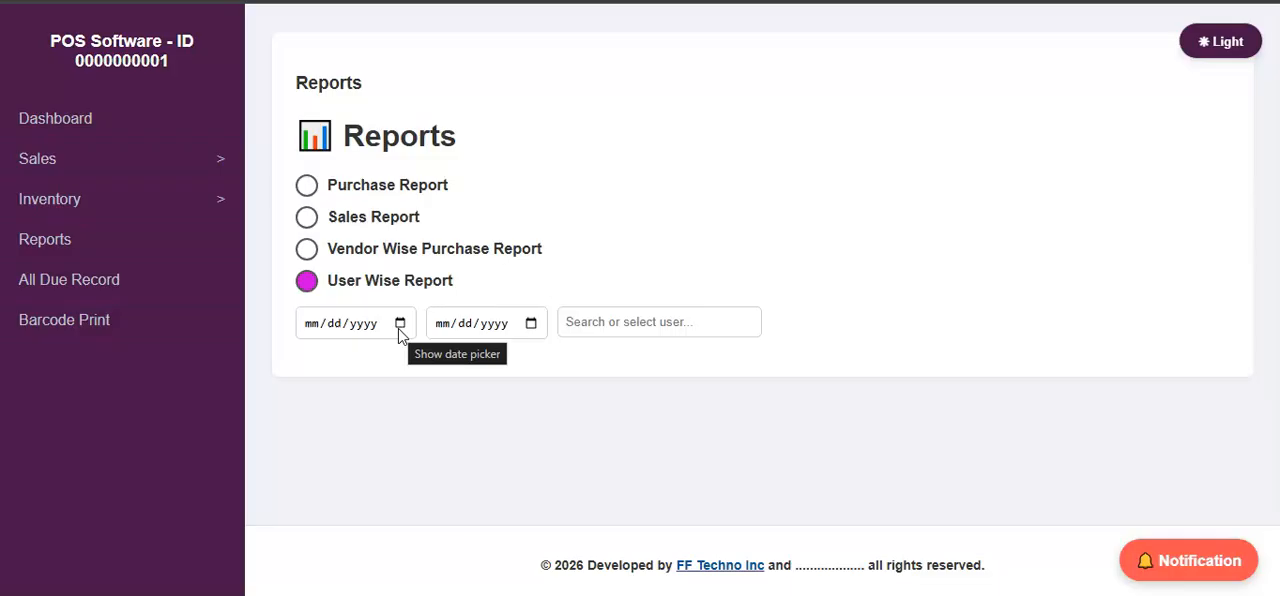
{"action": "left_click", "coordinate": [680, 320]}
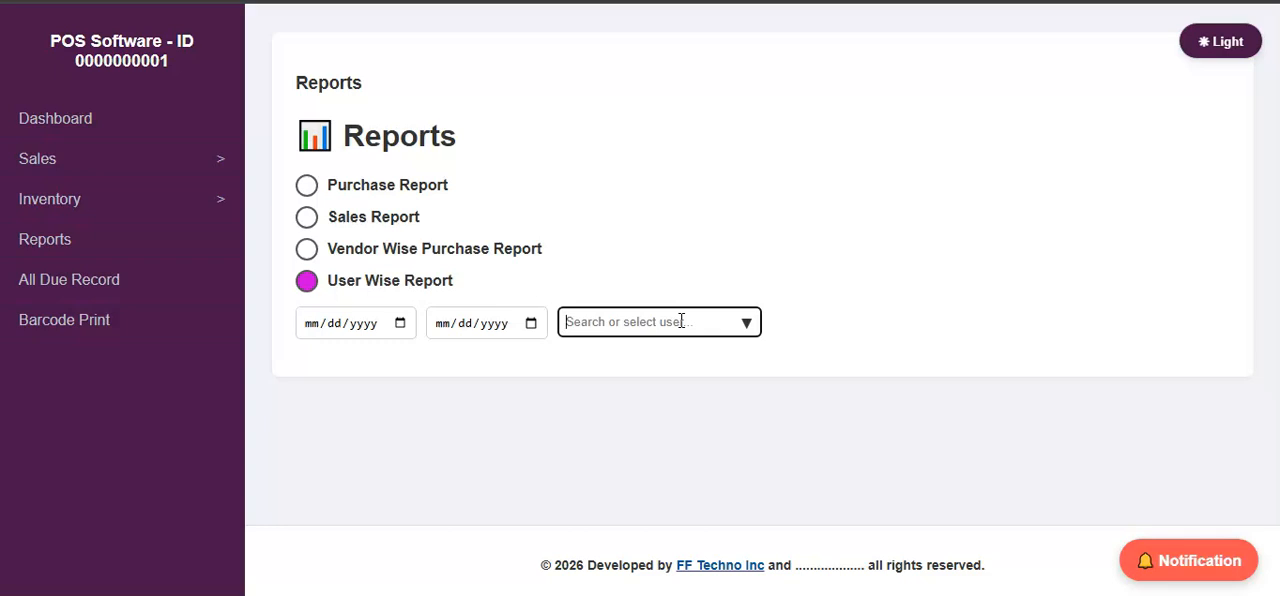
{"action": "left_click", "coordinate": [307, 187]}
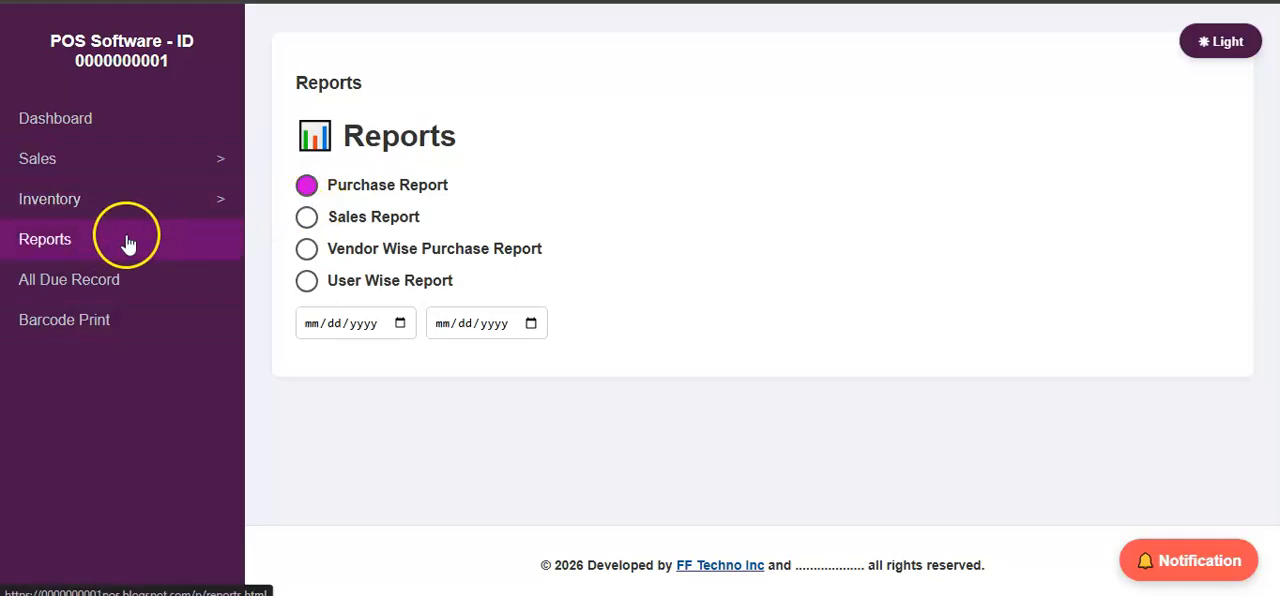
Open the All Due Record page to review the outstanding customer dues.
{"action": "left_click", "coordinate": [117, 280]}
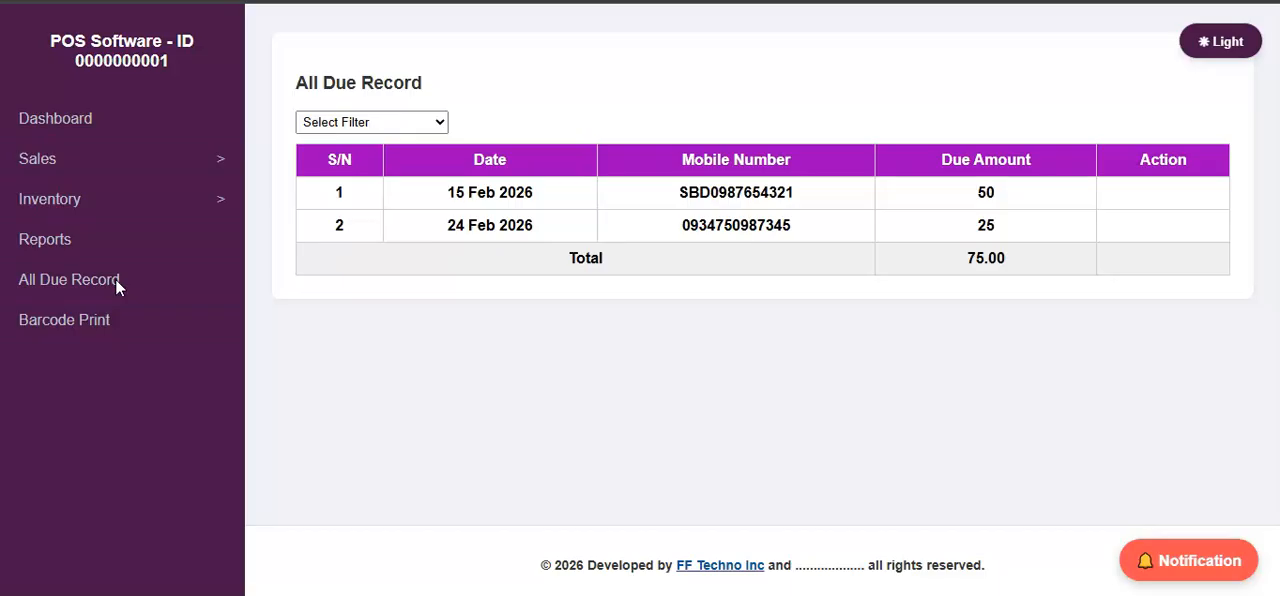
{"action": "left_click", "coordinate": [145, 166]}
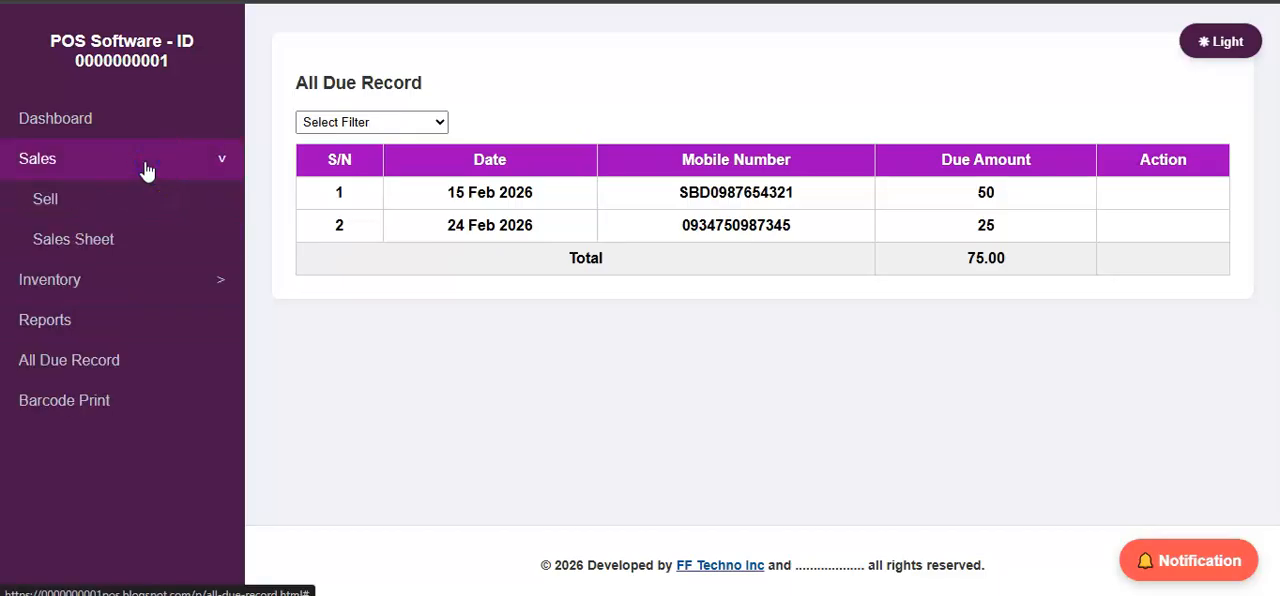
{"action": "left_click", "coordinate": [145, 166]}
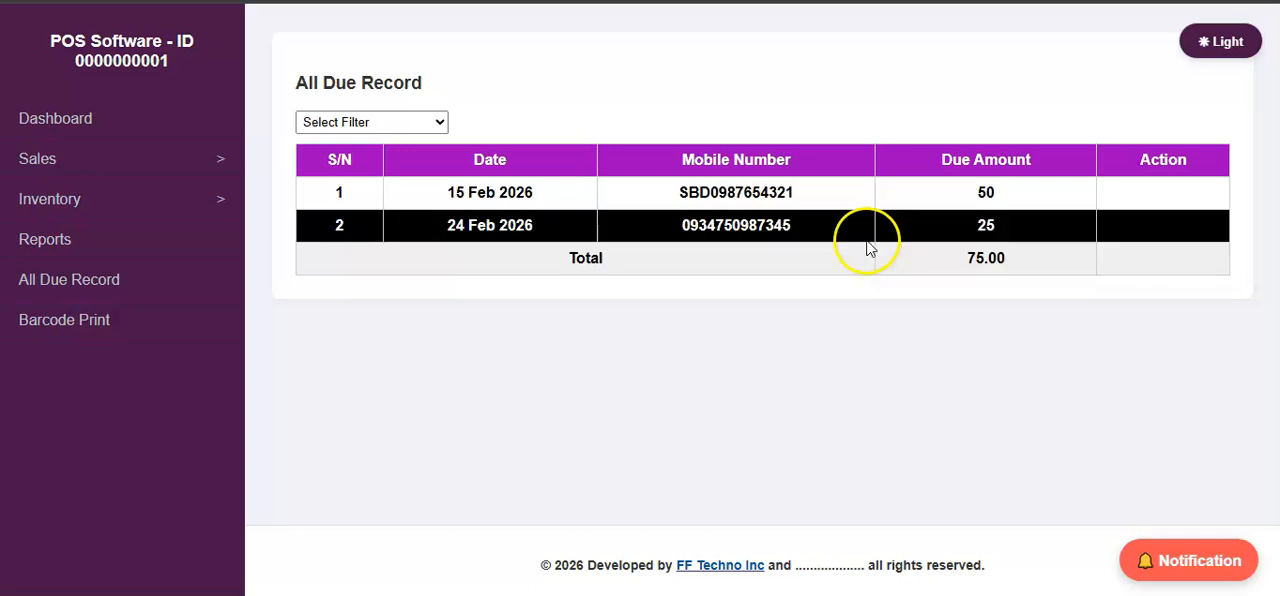
{"action": "left_click", "coordinate": [174, 164]}
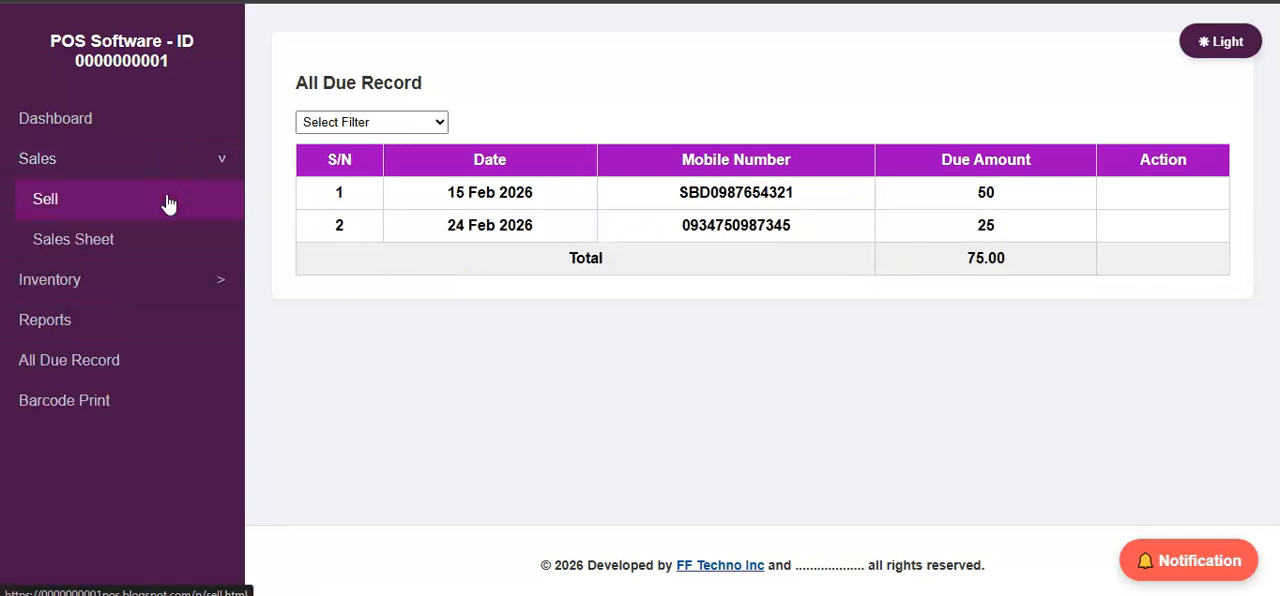
{"action": "left_click", "coordinate": [168, 201]}
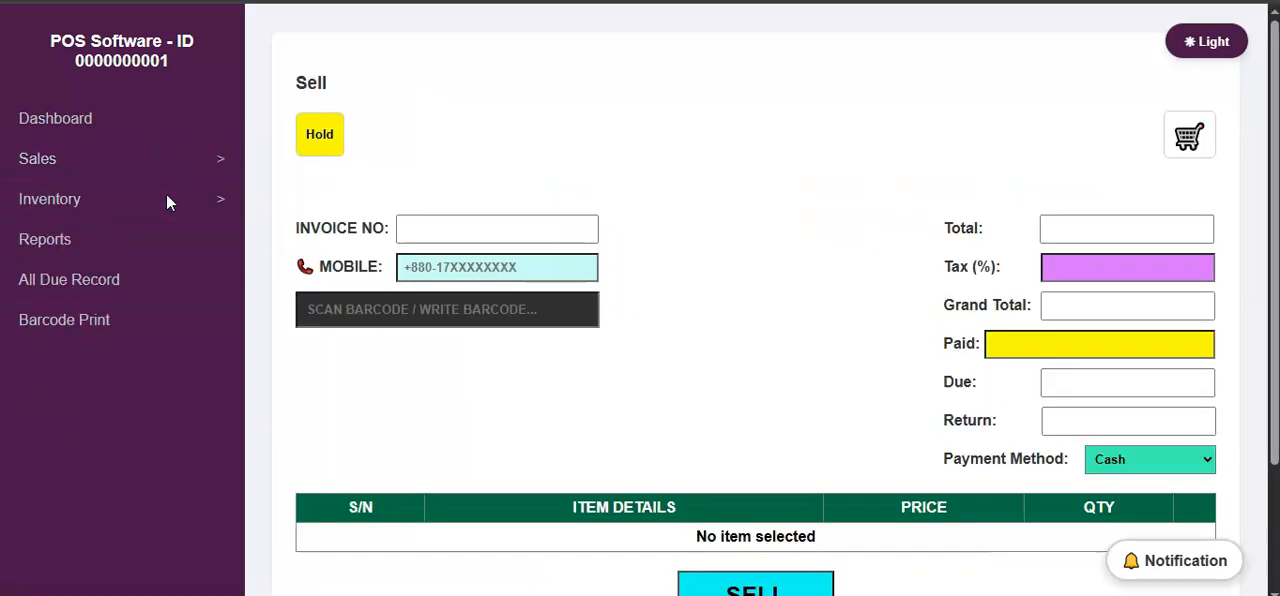
{"action": "left_click", "coordinate": [409, 317]}
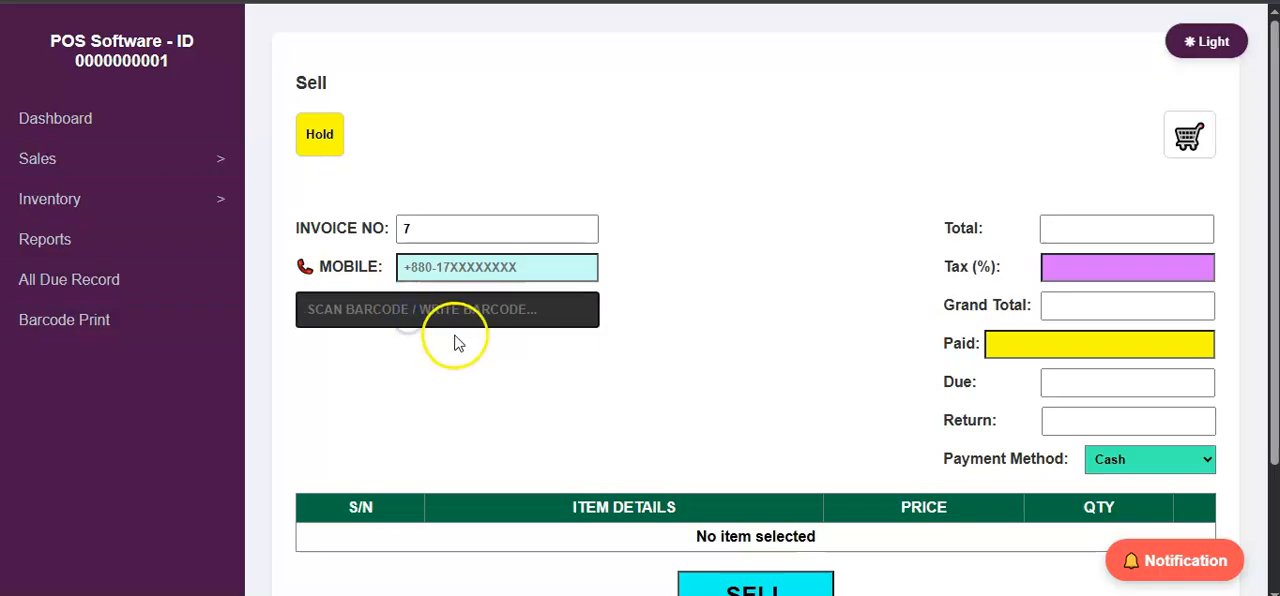
{"action": "type", "text": "6925464086299"}
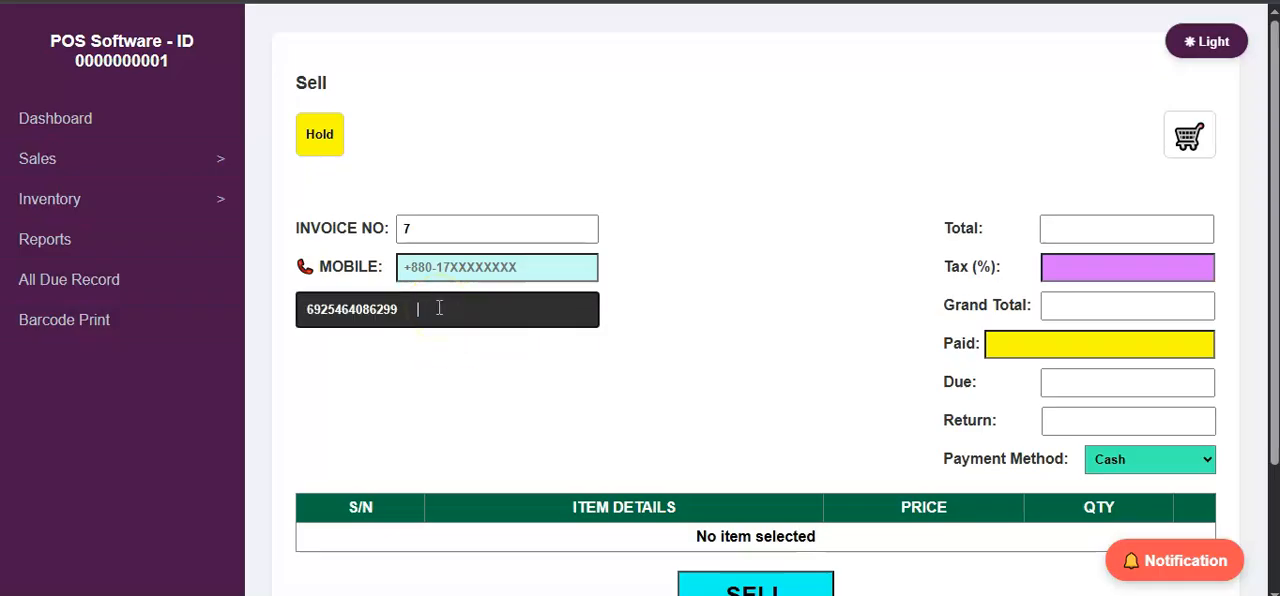
{"action": "key", "text": "Return"}
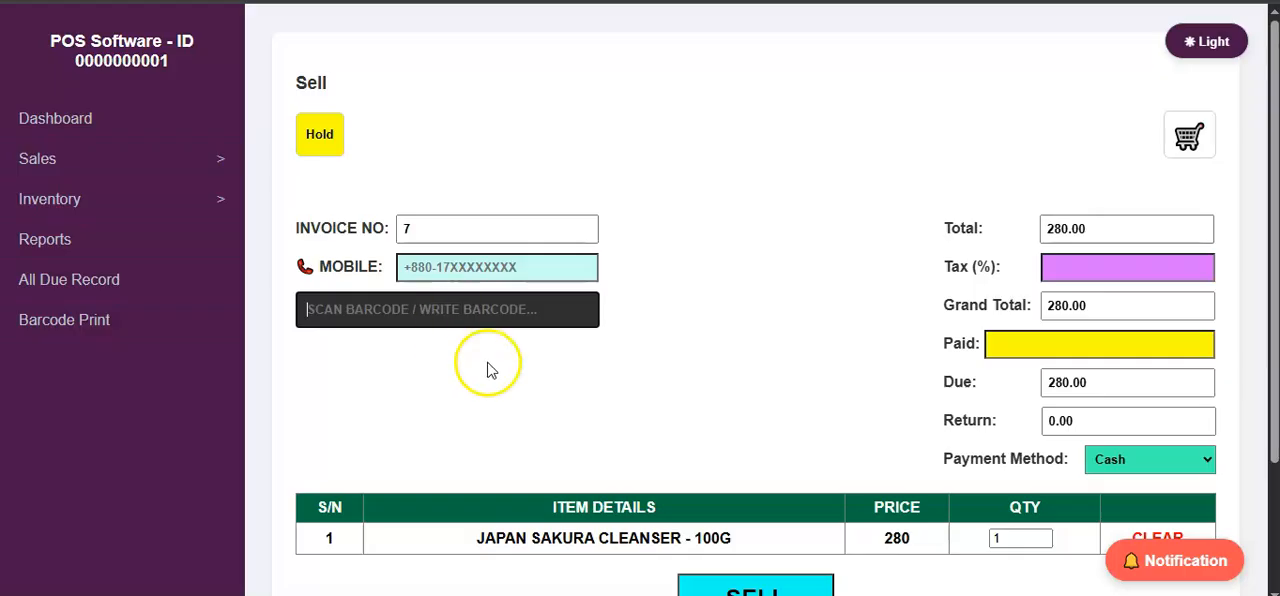
Enter the customer's mobile number on the invoice and set the JAPAN SAKURA CLEANSER - 100G quantity to 3.
{"action": "scroll", "coordinate": [576, 350], "scroll_direction": "down", "scroll_amount": 1}
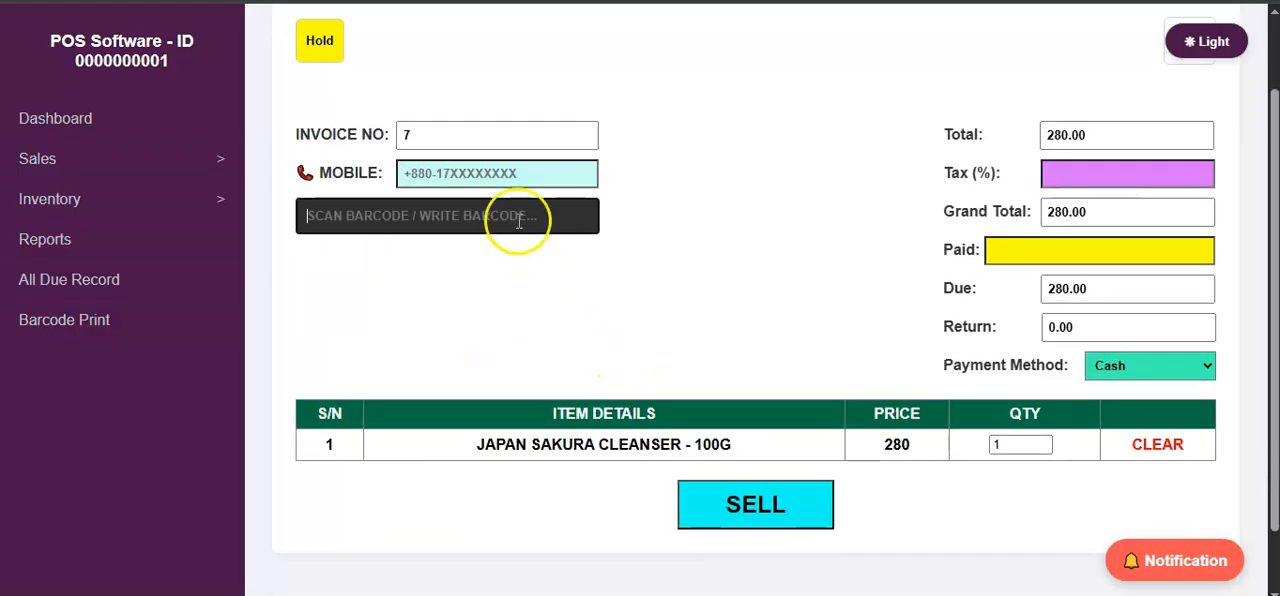
{"action": "left_click", "coordinate": [510, 172]}
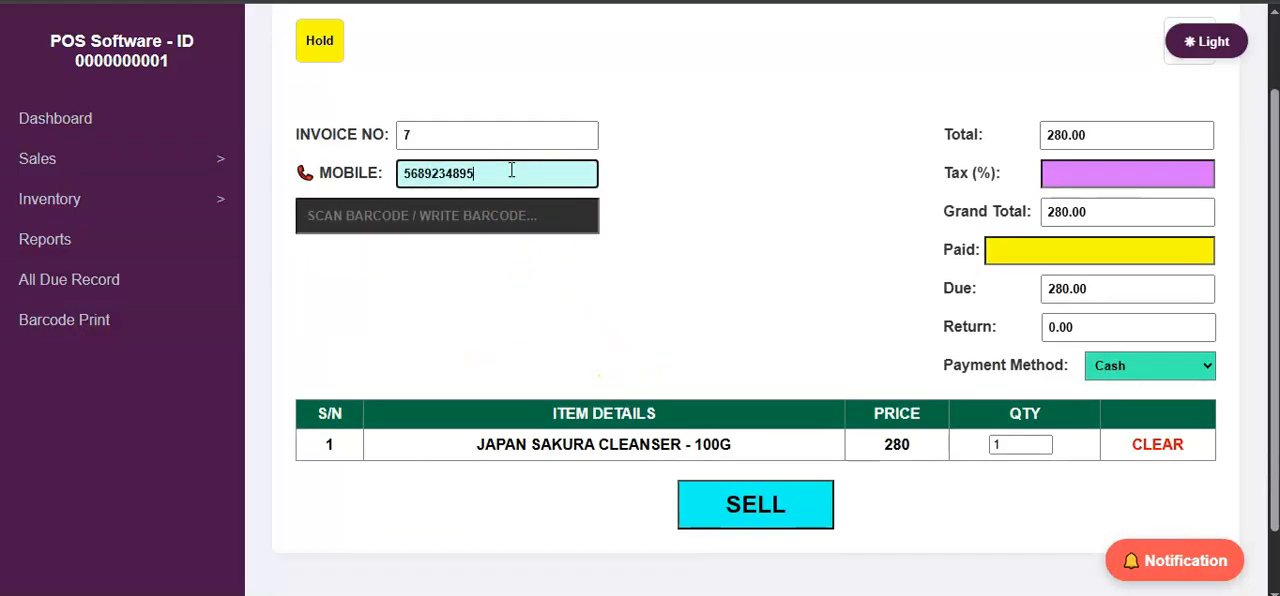
{"action": "left_click", "coordinate": [497, 167]}
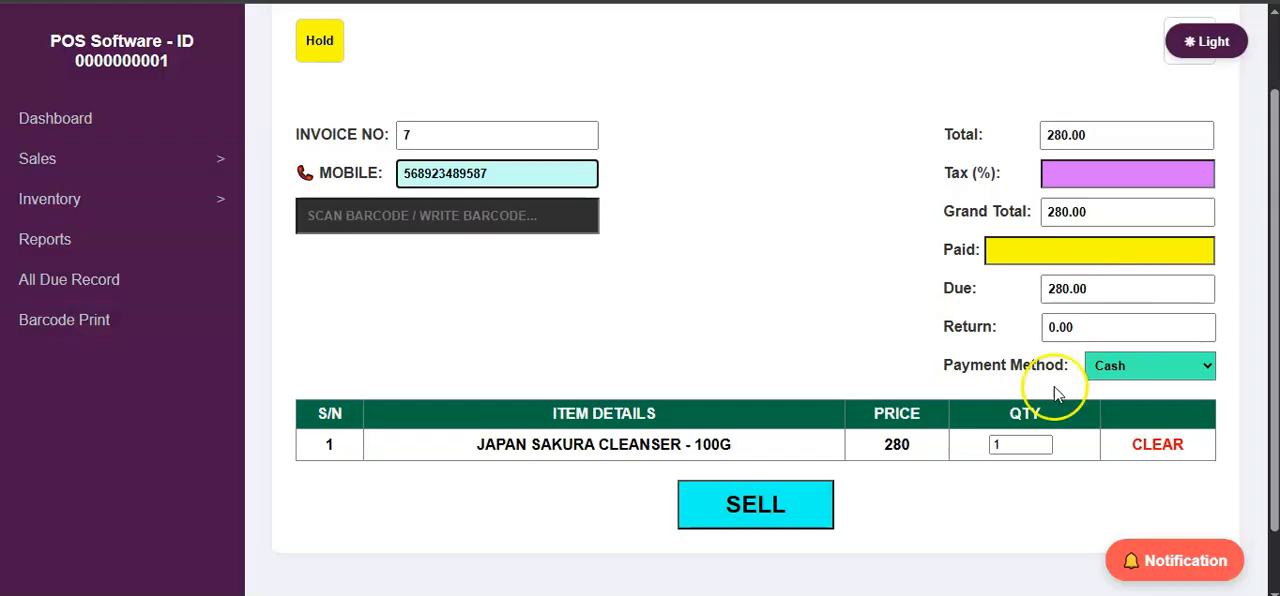
{"action": "double_click", "coordinate": [1008, 445]}
{"action": "key", "text": "BackSpace"}
{"action": "type", "text": "3"}
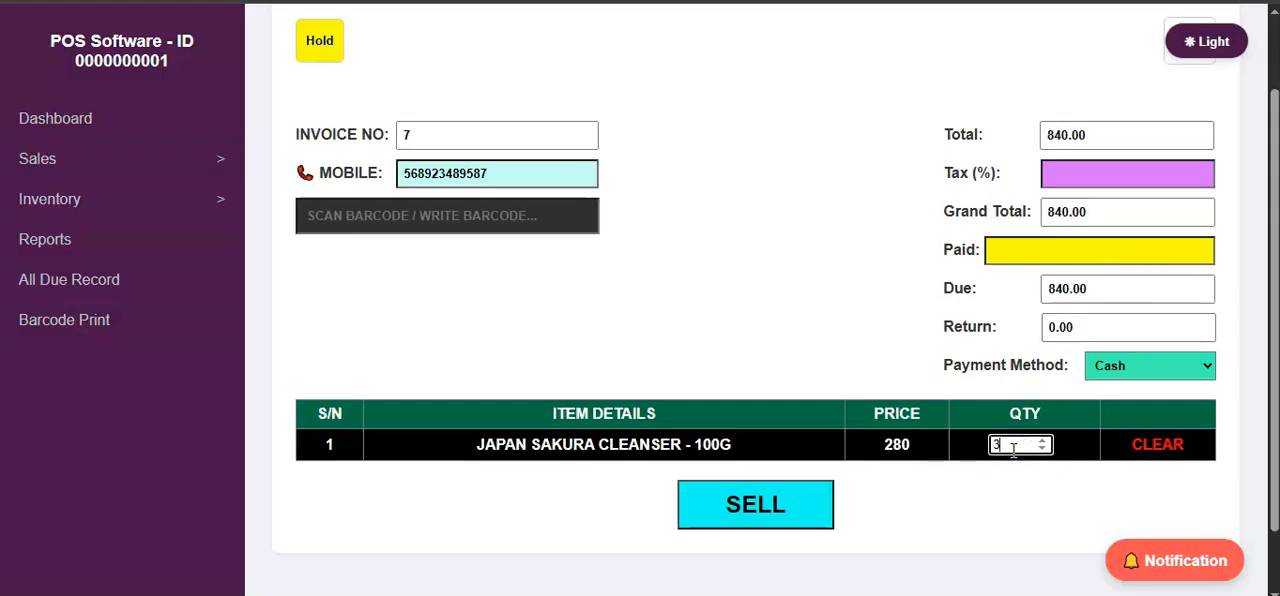
Set the paid amount to 500, complete the sale and dismiss the receipt's print dialog without printing.
{"action": "left_click", "coordinate": [1020, 258]}
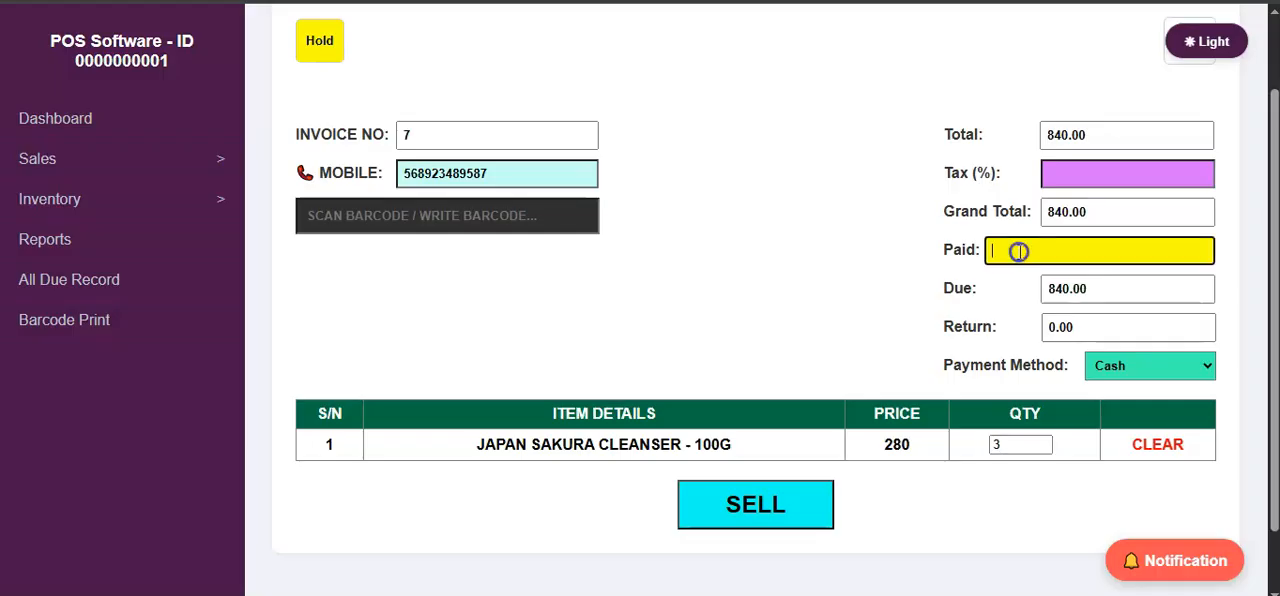
{"action": "type", "text": "500"}
{"action": "left_click", "coordinate": [1066, 294]}
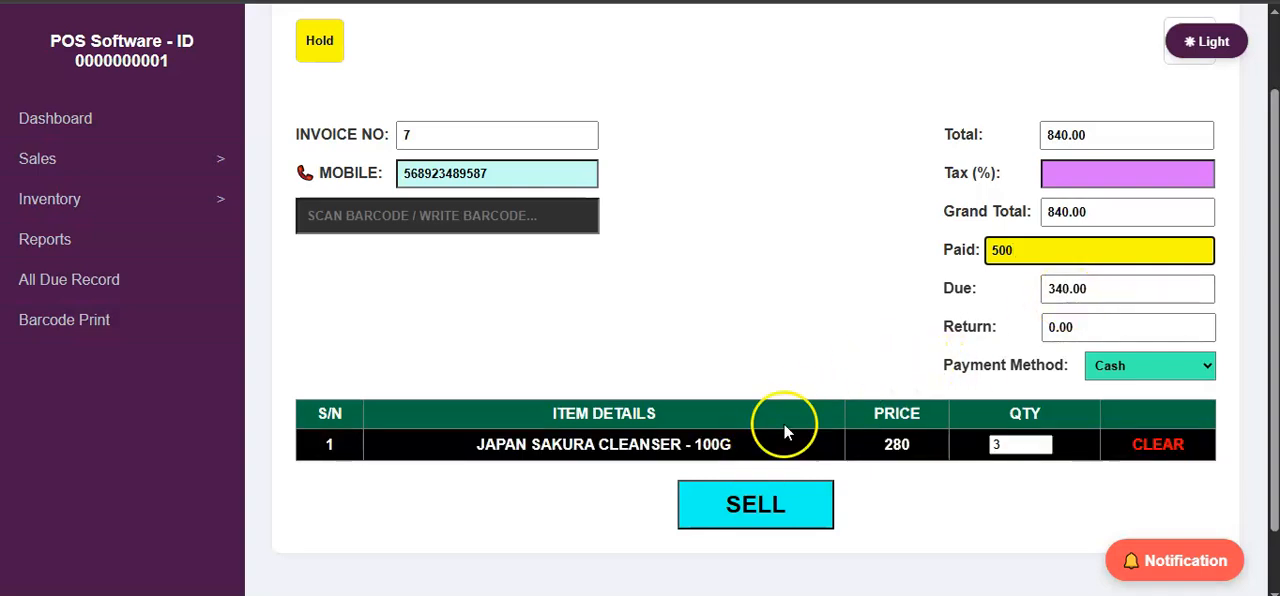
{"action": "left_click", "coordinate": [758, 514]}
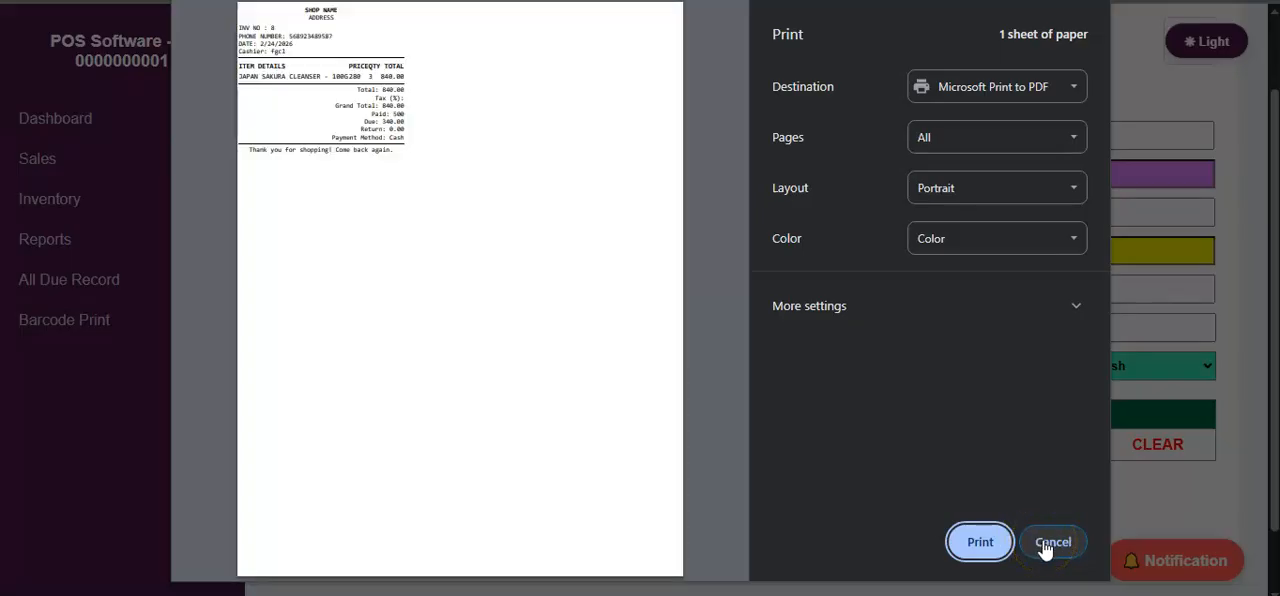
{"action": "left_click", "coordinate": [1046, 545]}
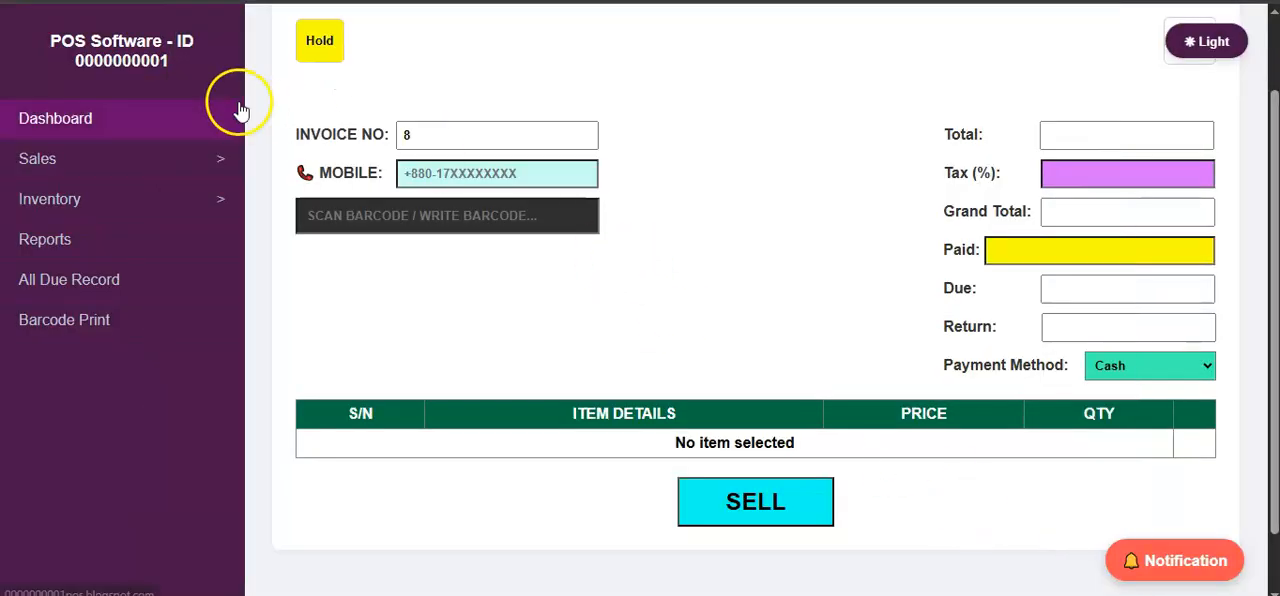
Reveal the row actions on the All Due Record page and clear the 24 Feb 2026 due of 25.
{"action": "left_click", "coordinate": [105, 282]}
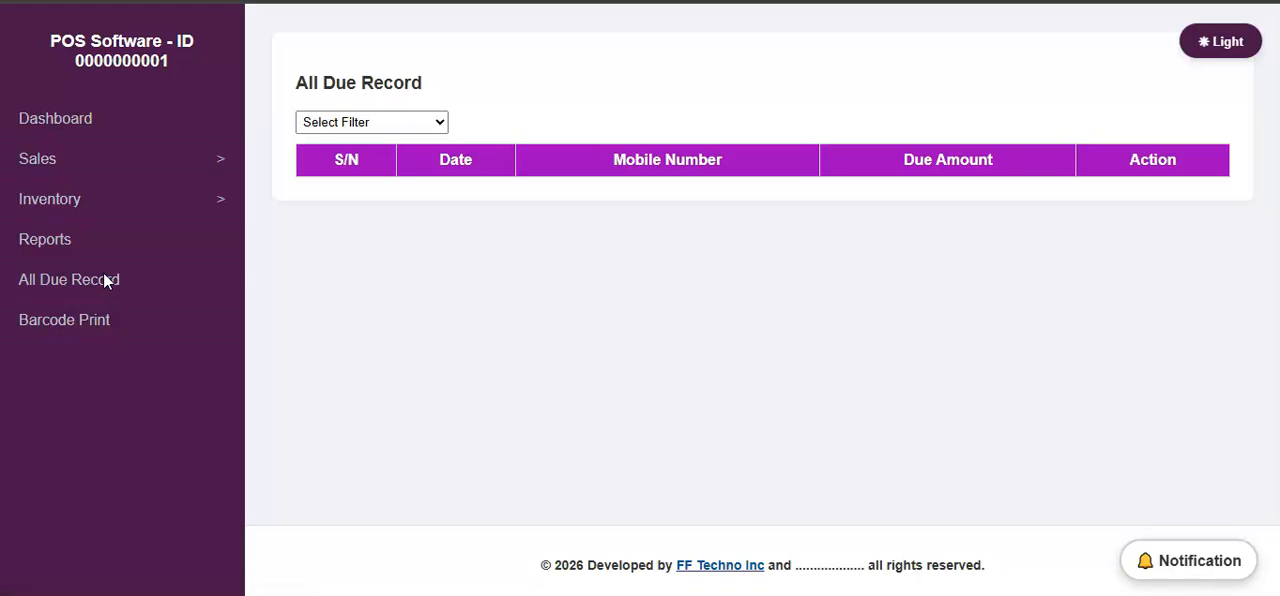
{"action": "left_click", "coordinate": [568, 236]}
{"action": "left_click", "coordinate": [735, 253]}
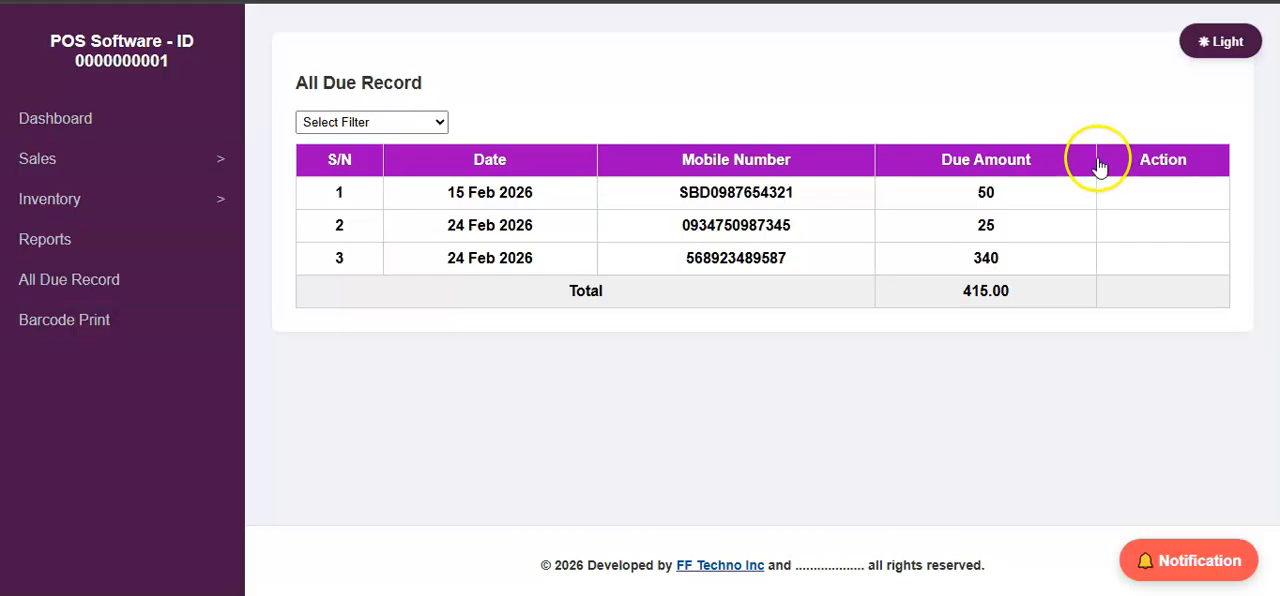
{"action": "left_click", "coordinate": [1168, 166]}
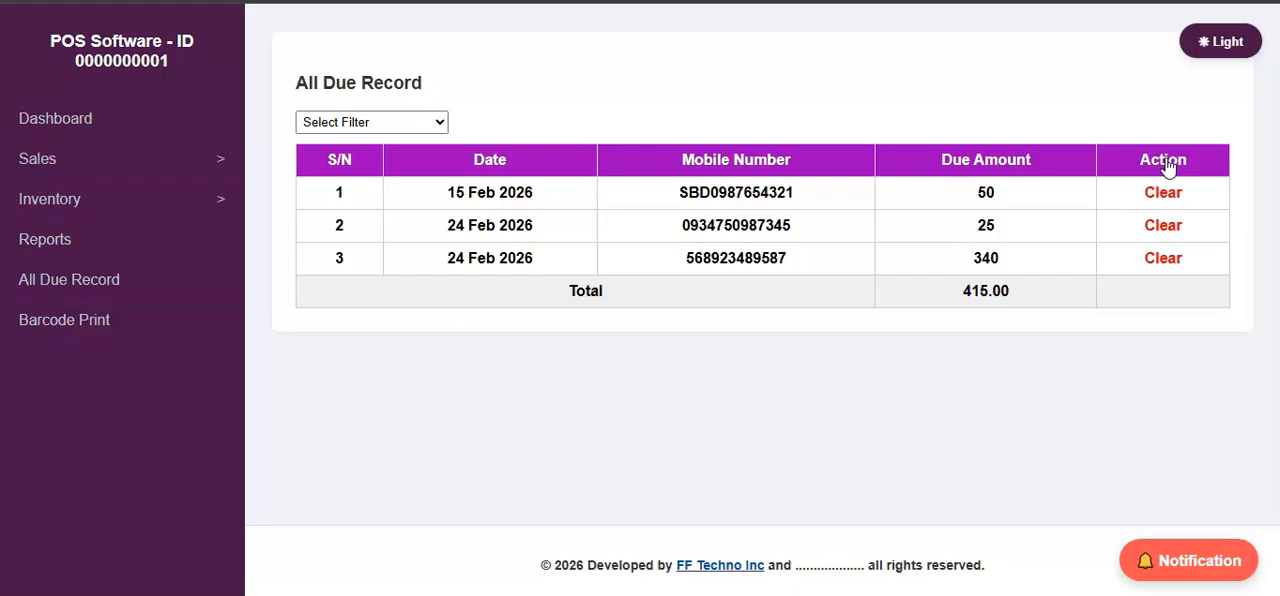
{"action": "left_click", "coordinate": [1160, 230]}
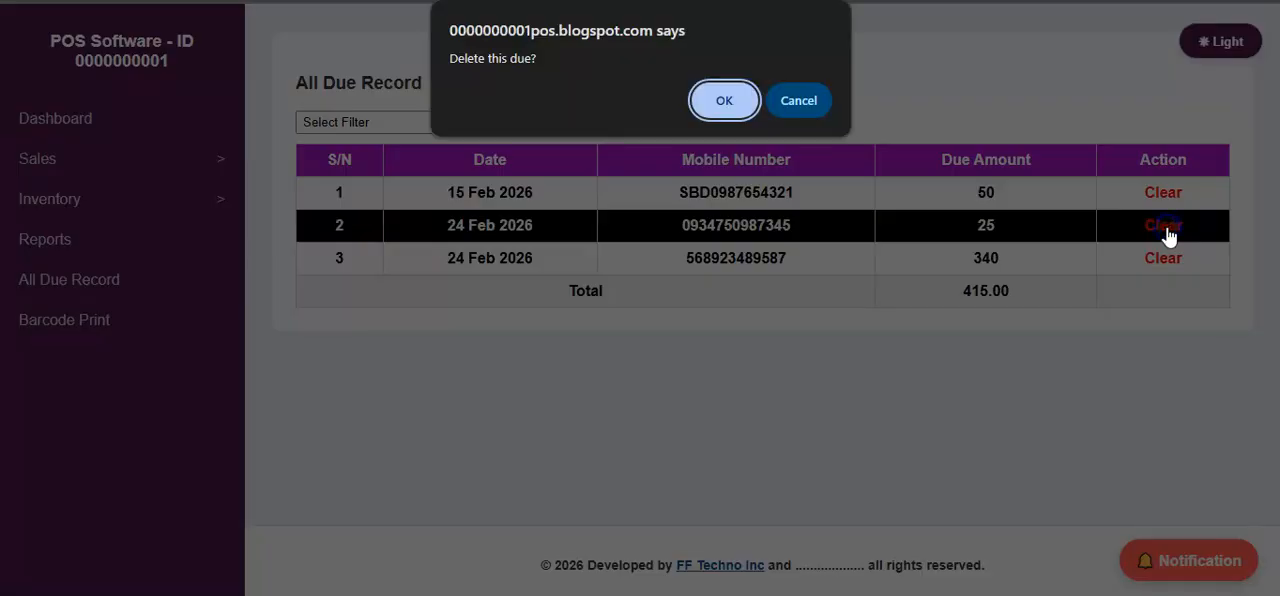
{"action": "left_click", "coordinate": [714, 101]}
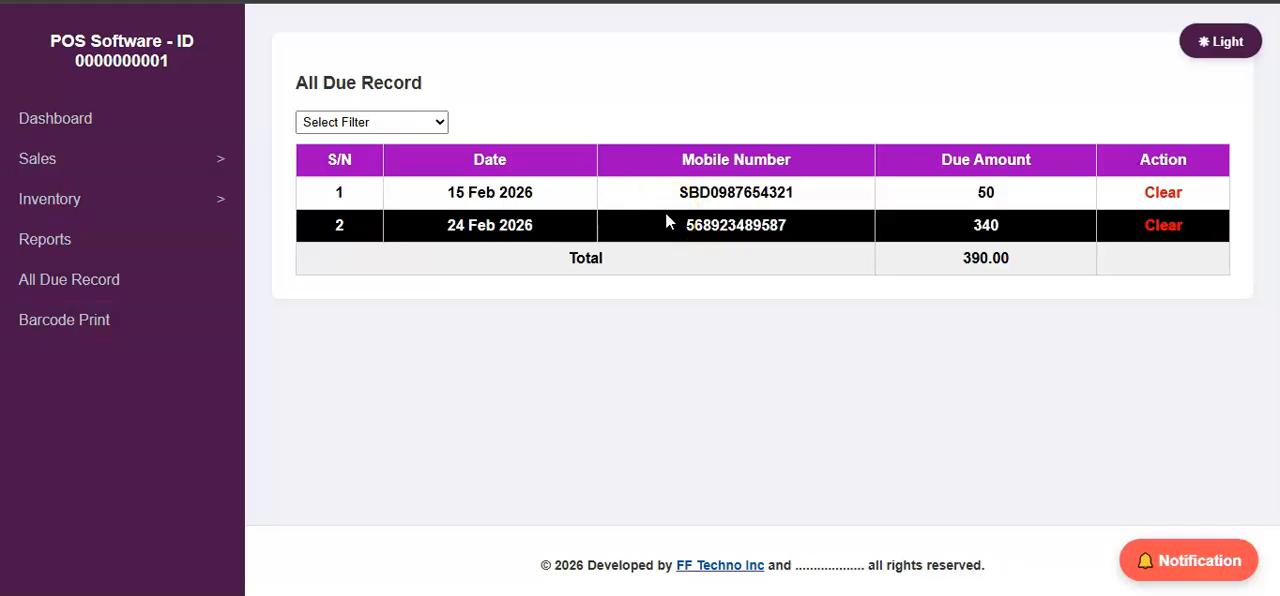
Open the Barcode Print page, look up barcode 0000001 and add Akij Masal Chips - 25 gm to the selected items.
{"action": "left_click", "coordinate": [114, 317]}
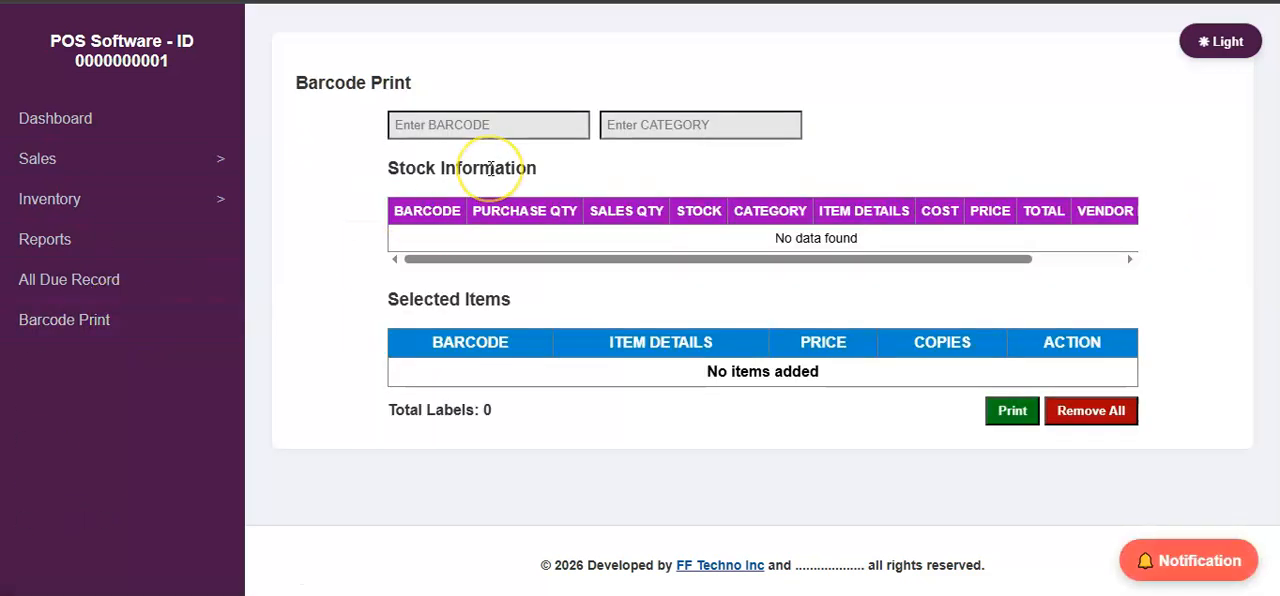
{"action": "left_click", "coordinate": [532, 121]}
{"action": "type", "text": "0000001"}
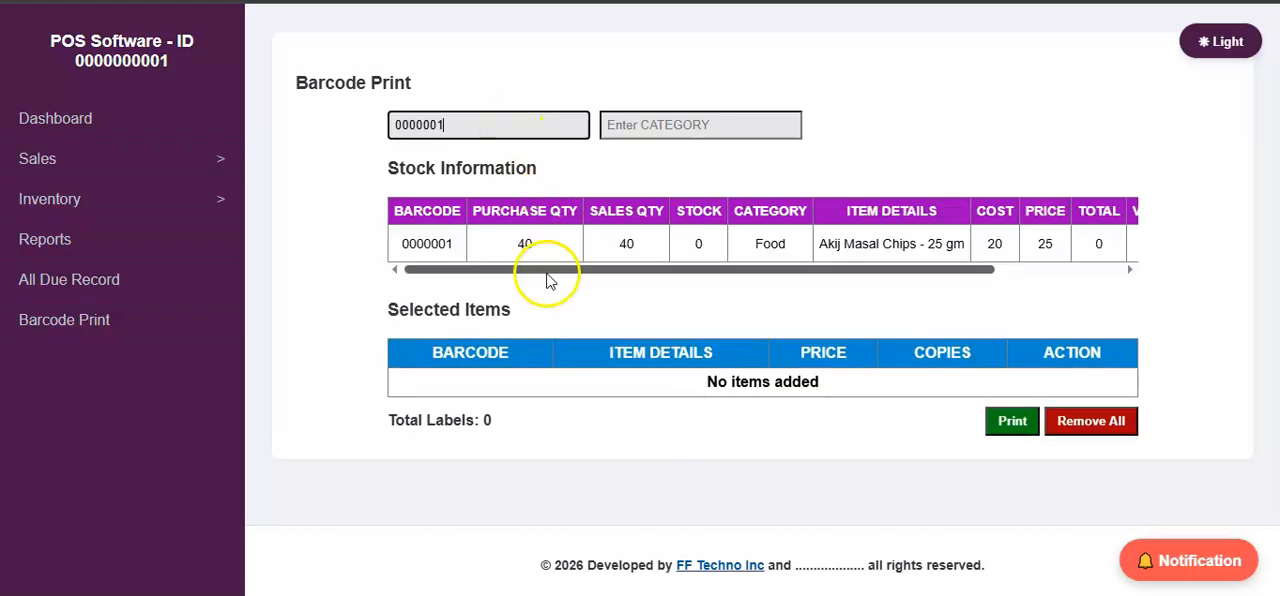
{"action": "left_click_drag", "start_coordinate": [551, 272], "coordinate": [705, 276]}
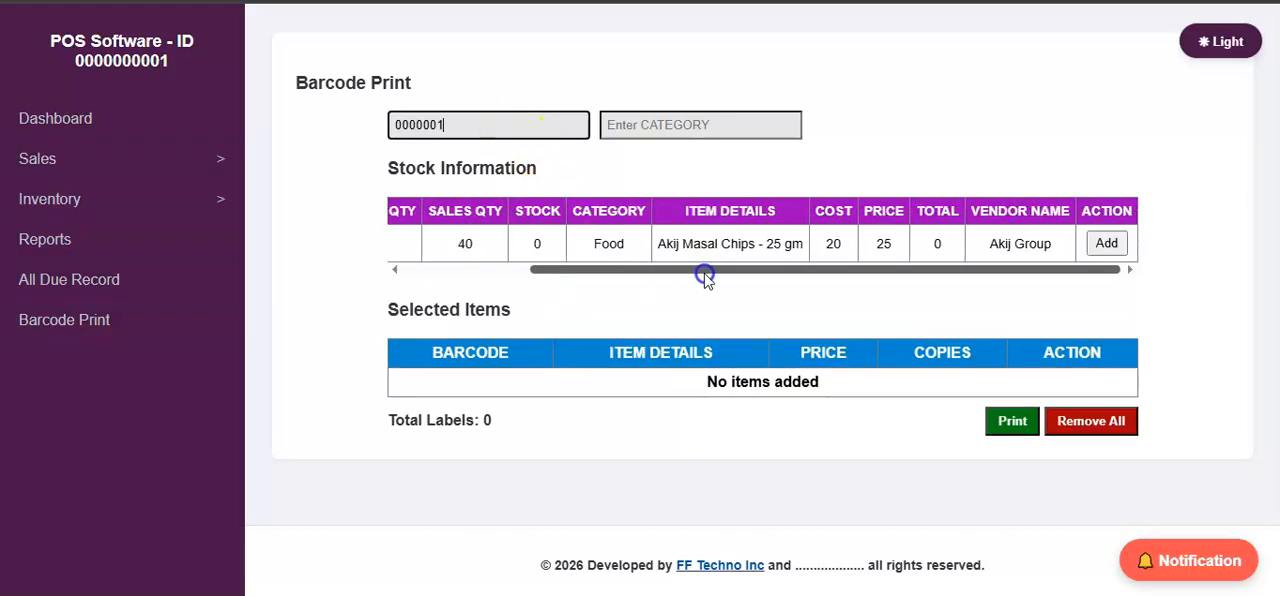
{"action": "left_click", "coordinate": [1107, 244]}
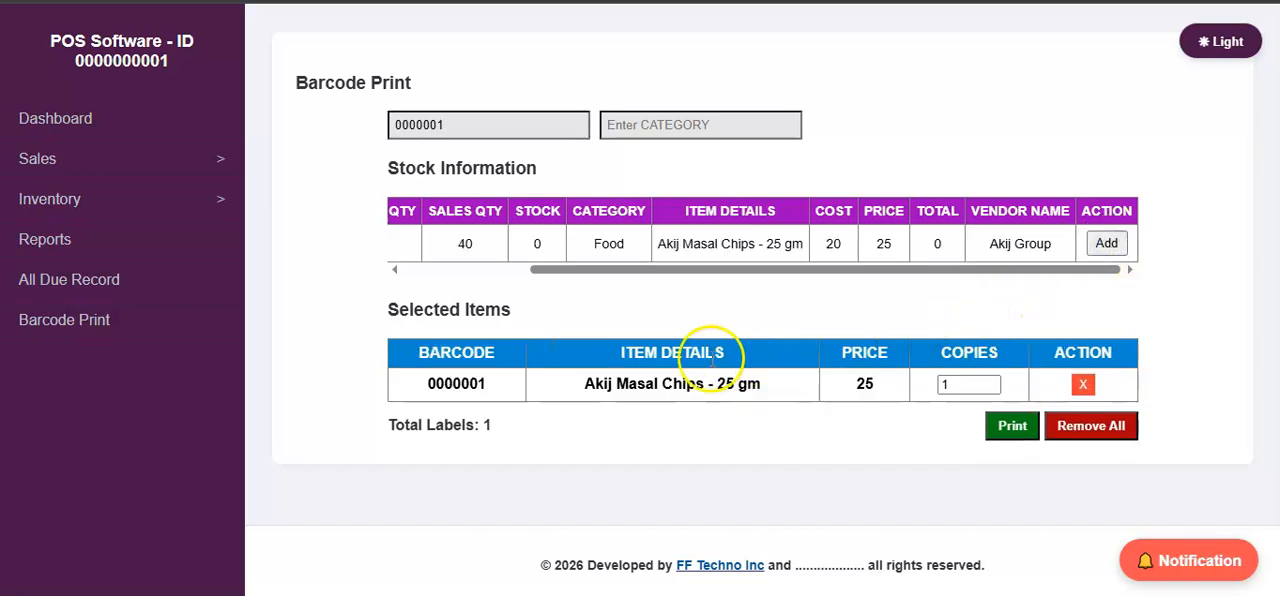
Set the label copies for Akij Masal Chips - 25 gm to 10, generate the labels and dismiss the print dialog.
{"action": "left_click", "coordinate": [958, 380]}
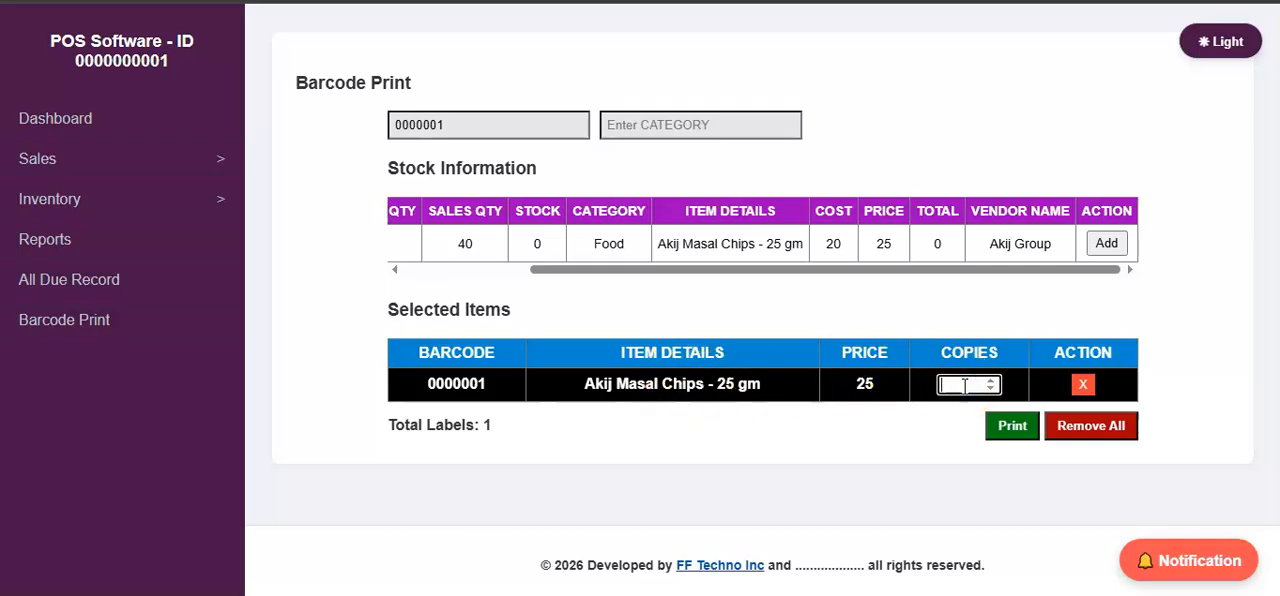
{"action": "left_click", "coordinate": [1012, 426]}
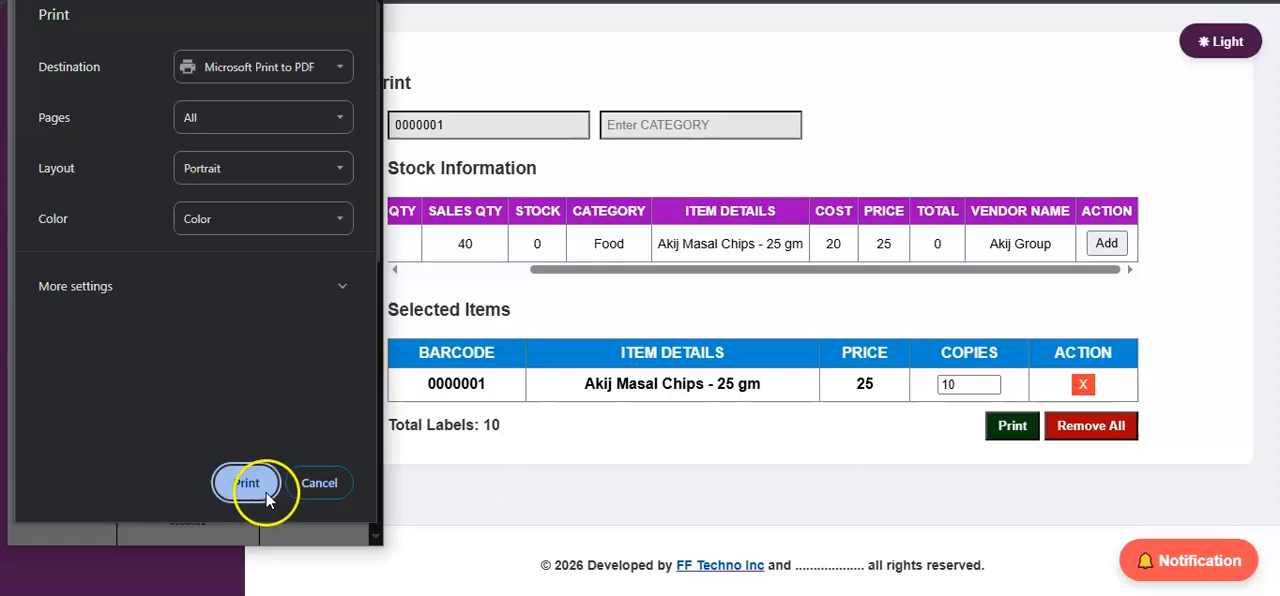
{"action": "left_click", "coordinate": [250, 482]}
{"action": "left_click", "coordinate": [318, 486]}
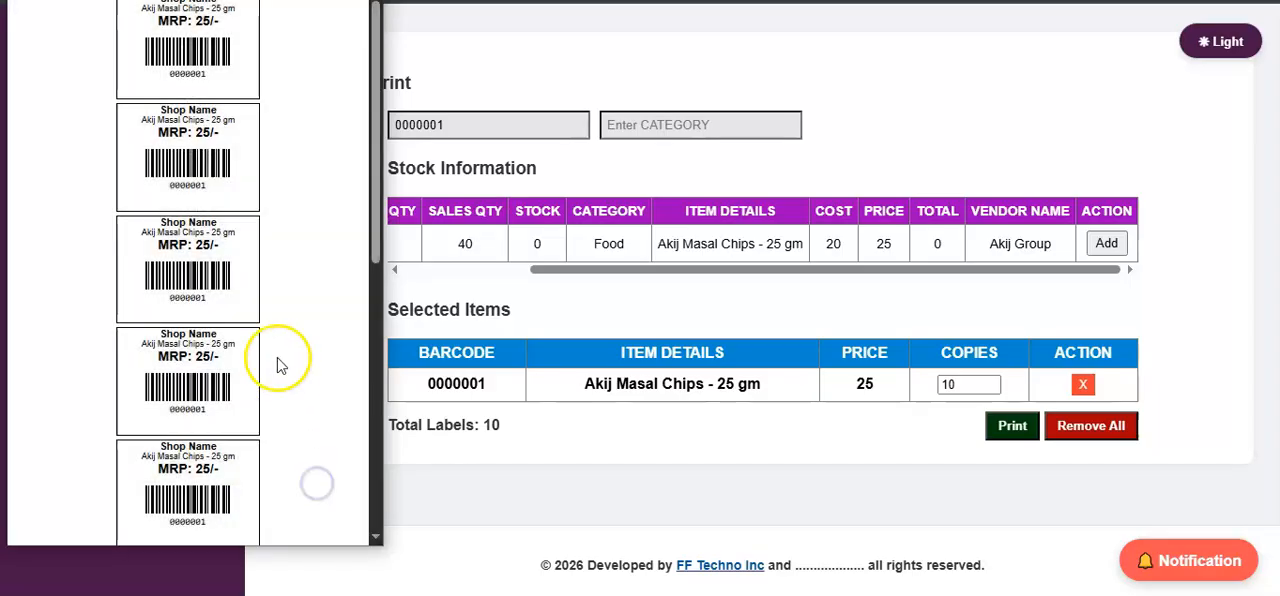
Review the generated barcode labels from first to last and close the label preview window.
{"action": "scroll", "coordinate": [267, 325], "scroll_direction": "down", "scroll_amount": 10}
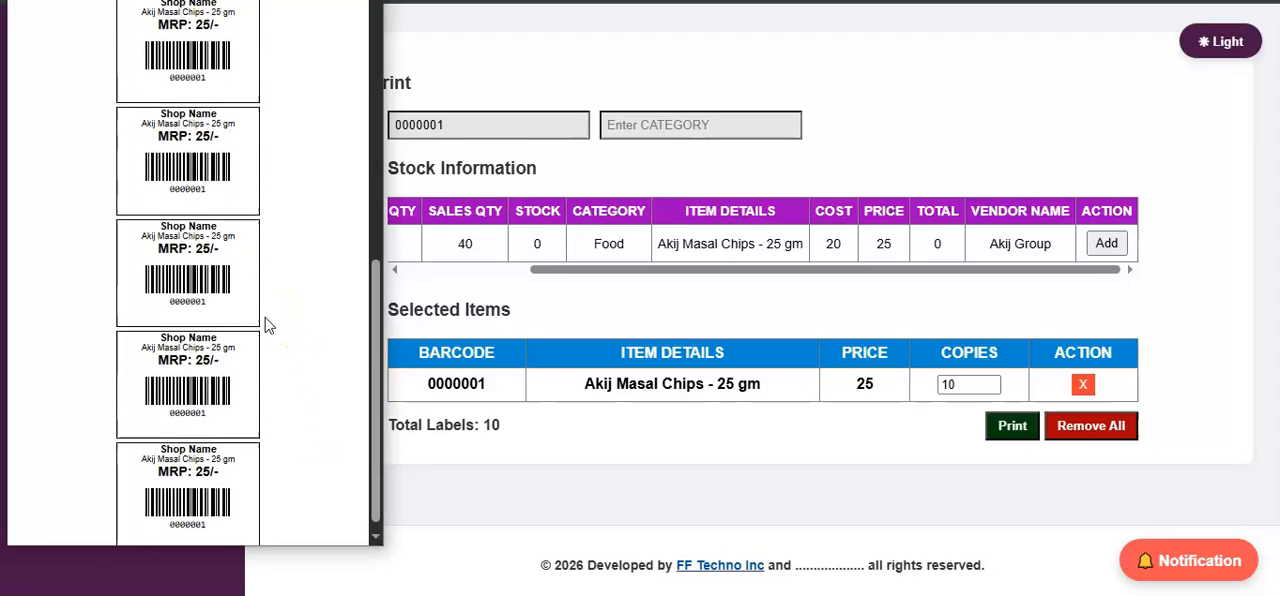
{"action": "scroll", "coordinate": [267, 325], "scroll_direction": "up", "scroll_amount": 10}
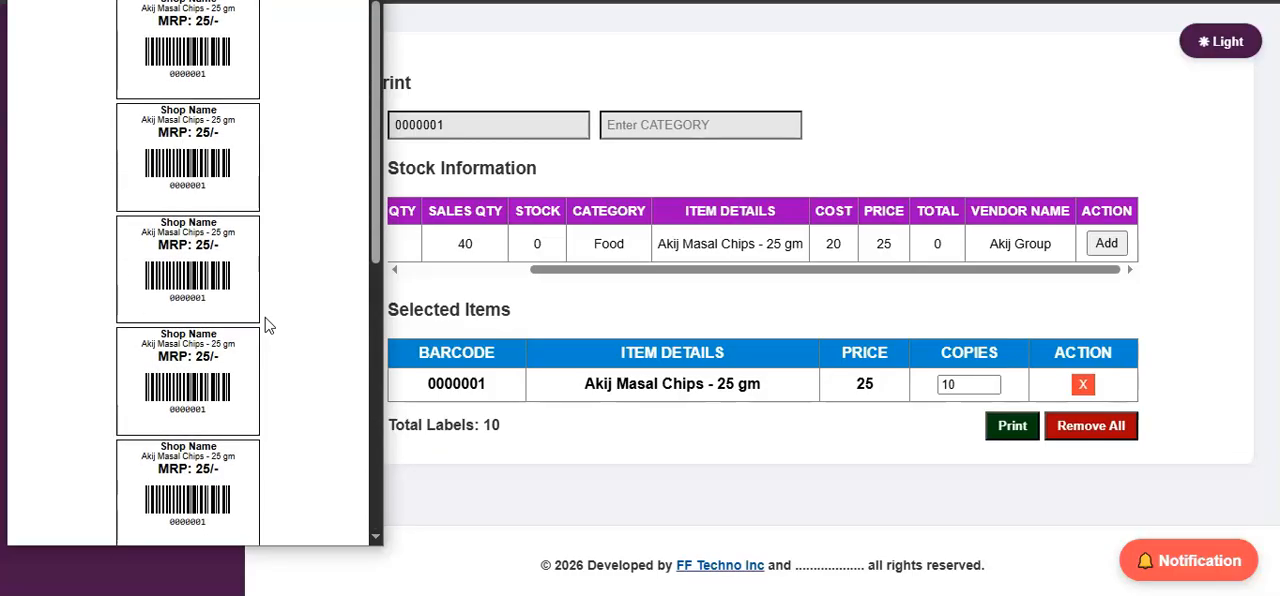
{"action": "scroll", "coordinate": [268, 325], "scroll_direction": "down", "scroll_amount": 8}
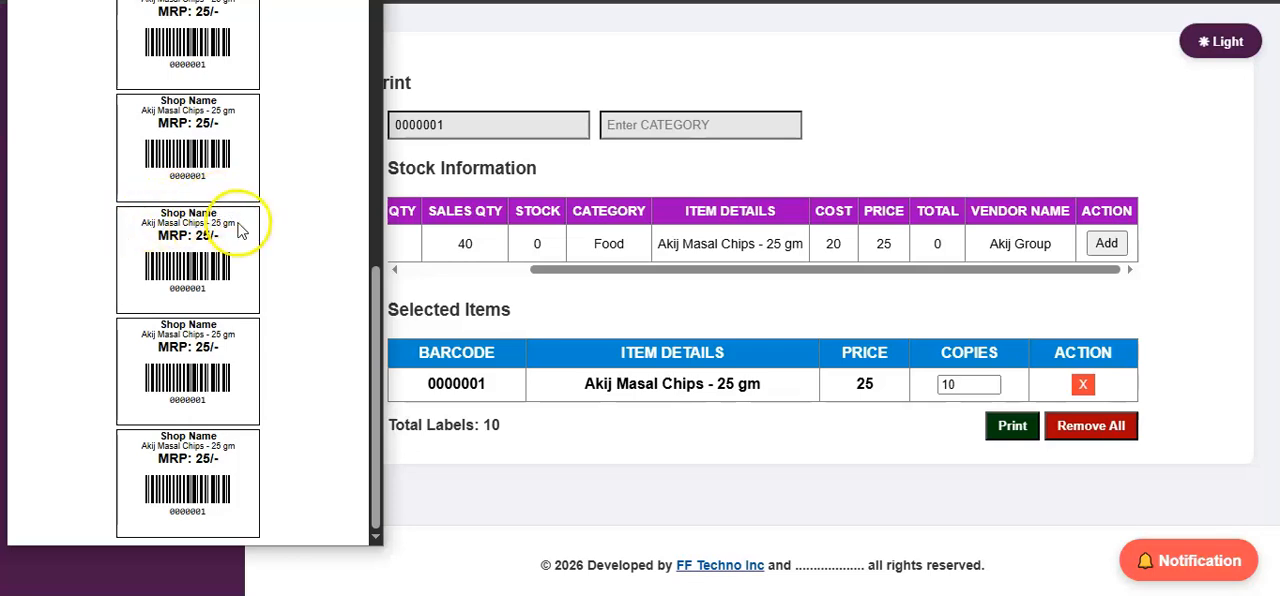
{"action": "scroll", "coordinate": [295, 278], "scroll_direction": "up", "scroll_amount": 8}
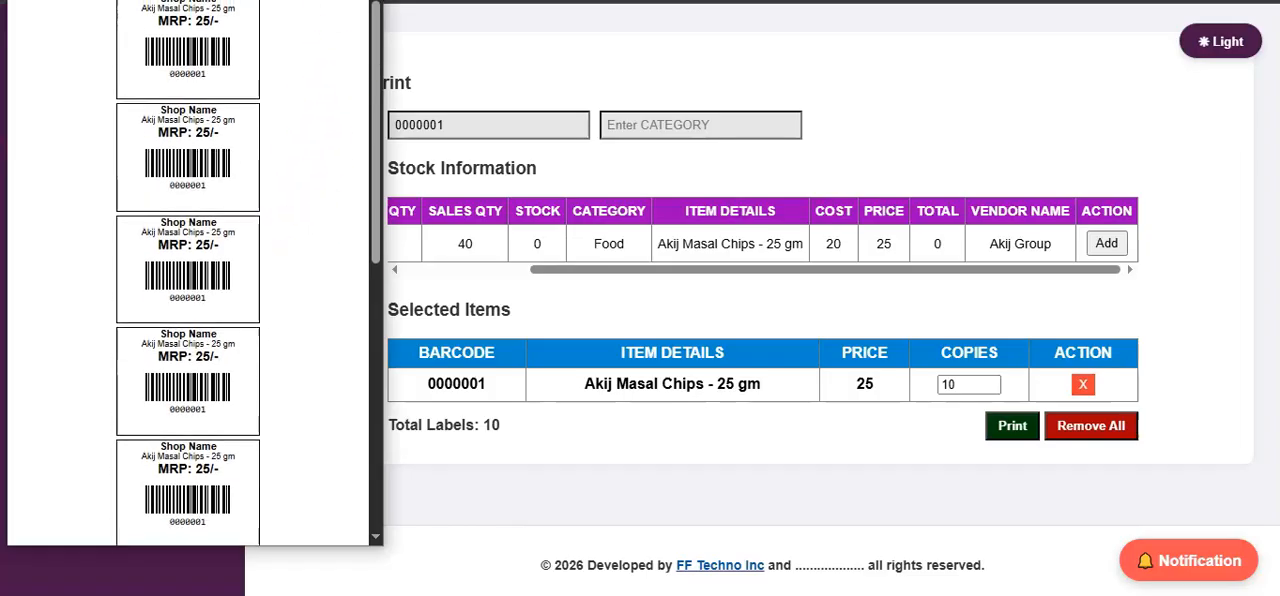
{"action": "left_click", "coordinate": [364, 2]}
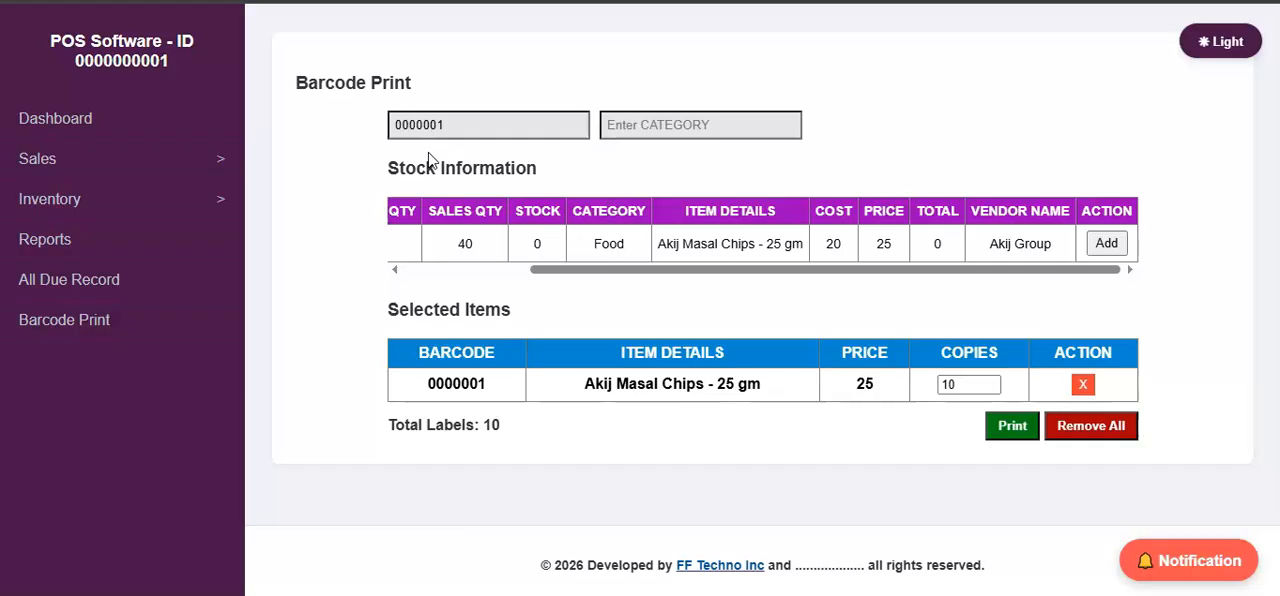
Clear the barcode search and show the available category filter choices without selecting one.
{"action": "left_click", "coordinate": [497, 133]}
{"action": "left_click_drag", "start_coordinate": [528, 121], "coordinate": [362, 136]}
{"action": "key", "text": "BackSpace"}
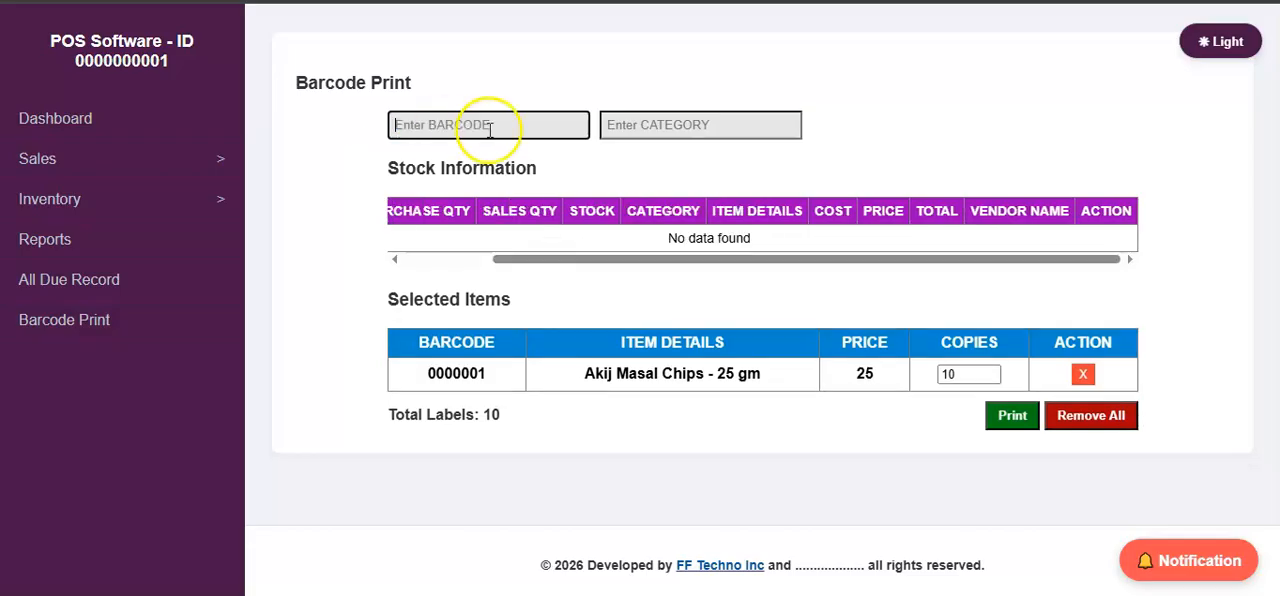
{"action": "left_click", "coordinate": [668, 124]}
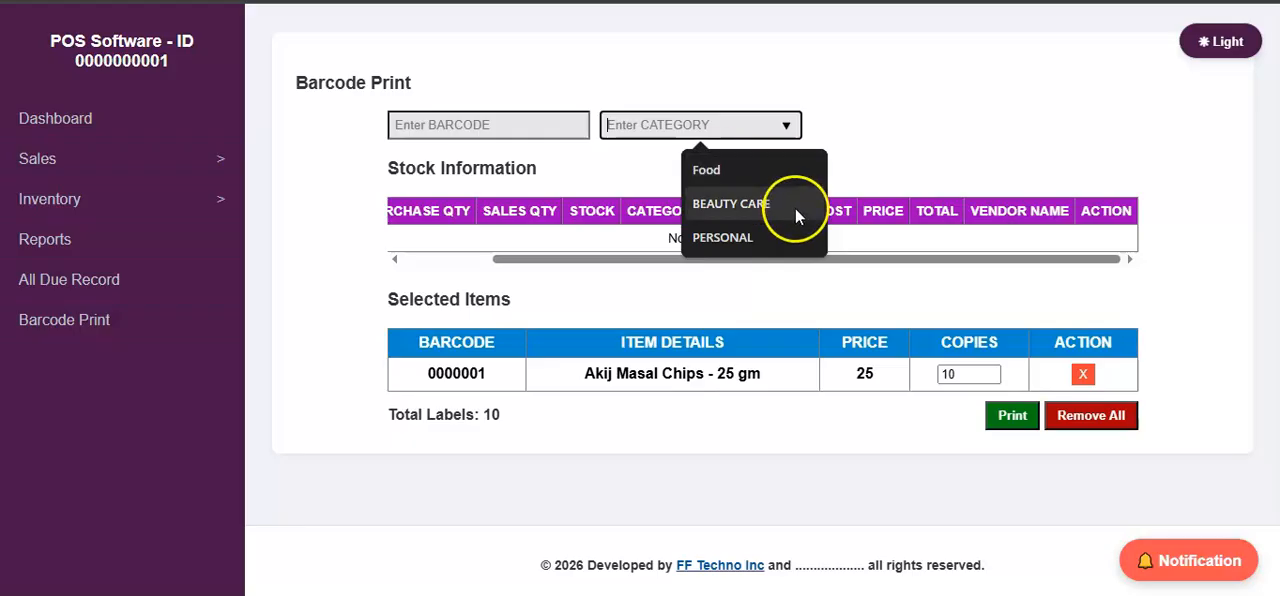
{"action": "left_click", "coordinate": [760, 290]}
Remove all selected items from the label list and go to the Dashboard.
{"action": "left_click", "coordinate": [1086, 420]}
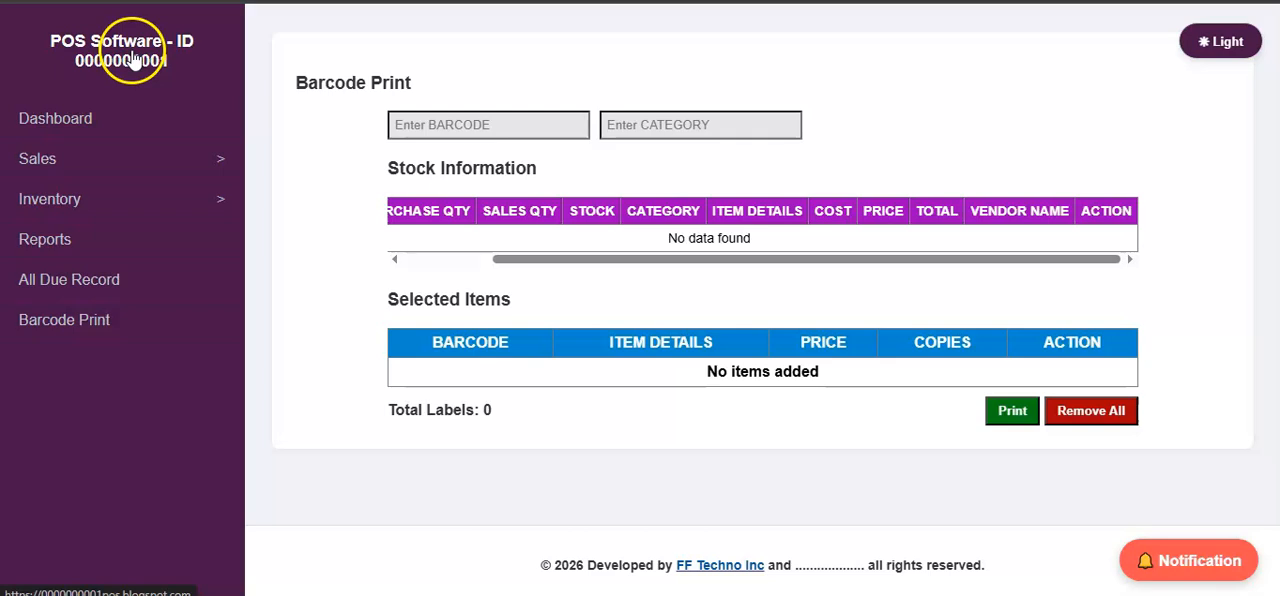
{"action": "left_click", "coordinate": [166, 126]}
{"action": "left_click", "coordinate": [172, 138]}
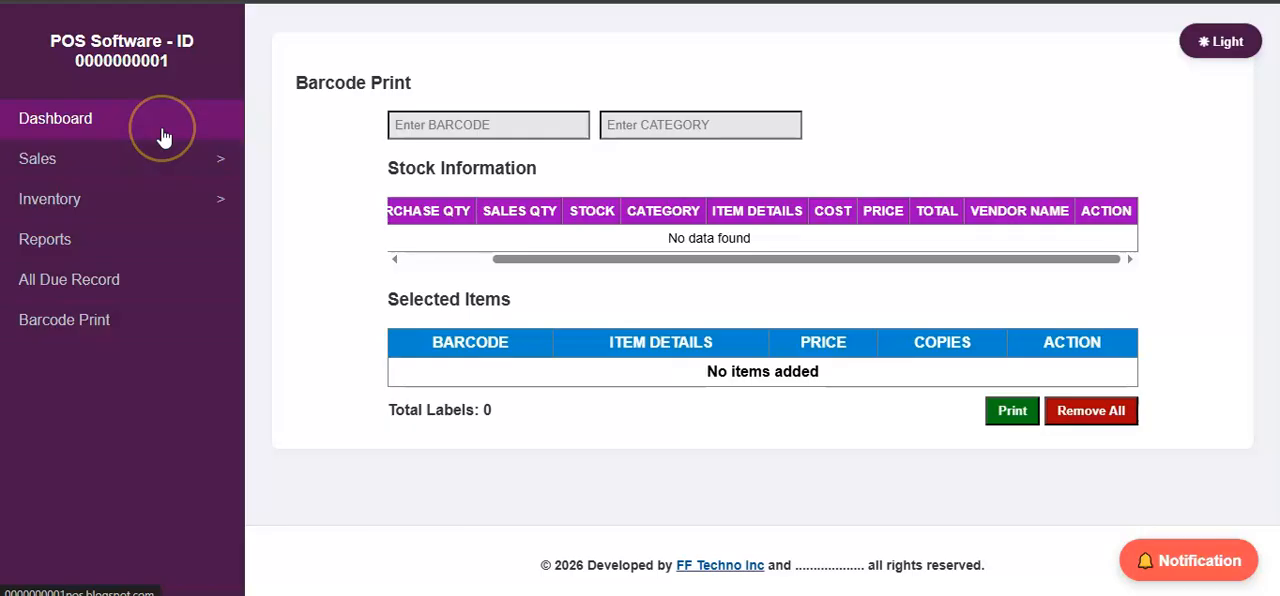